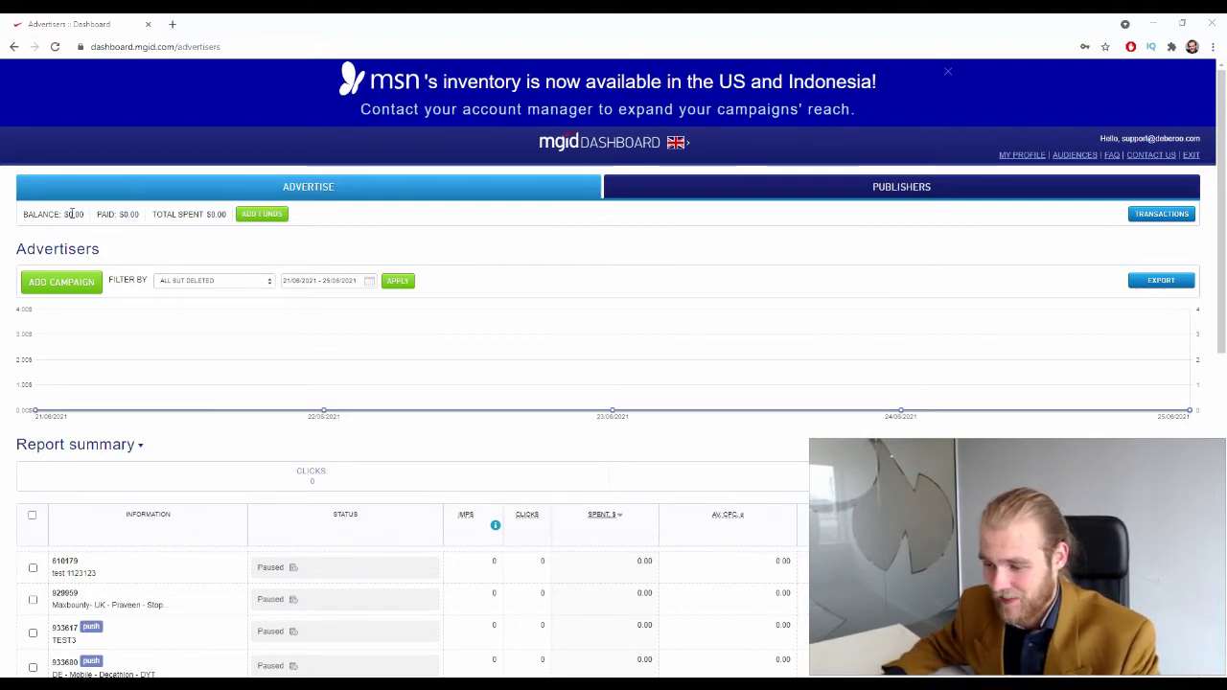
# Start a new advertising campaign and name it "WW - Example - Aff Netw."
pyautogui.click(80, 282)
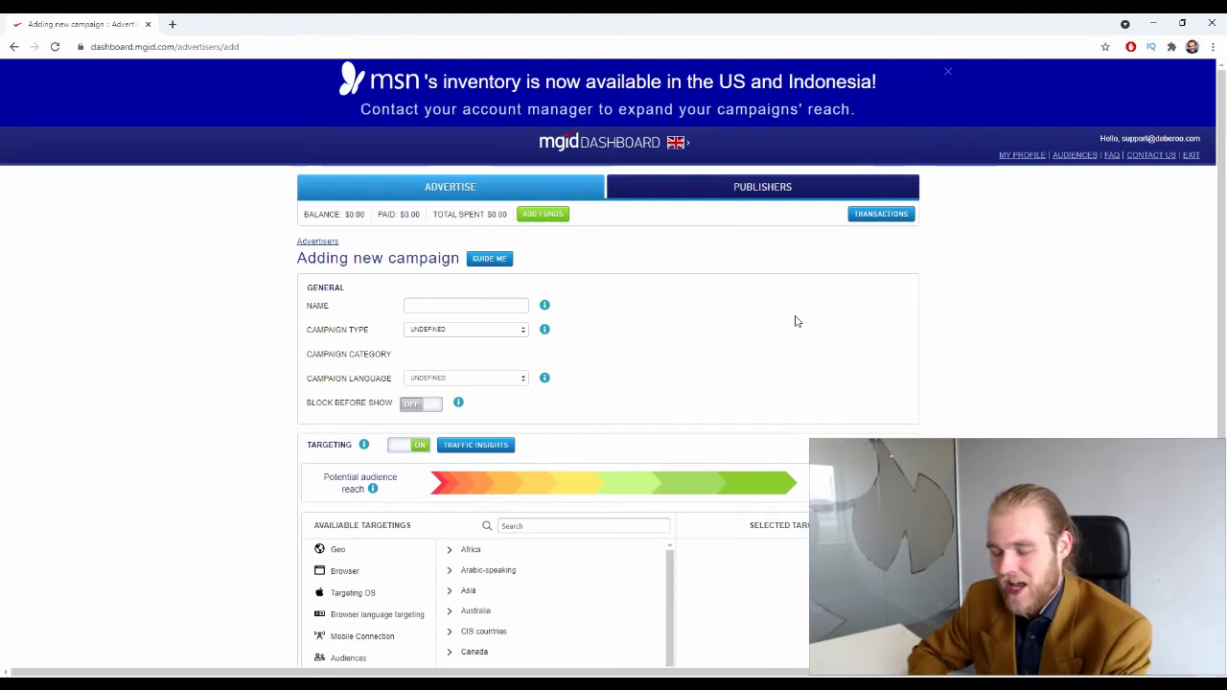
pyautogui.click(454, 305)
pyautogui.write('ww -')
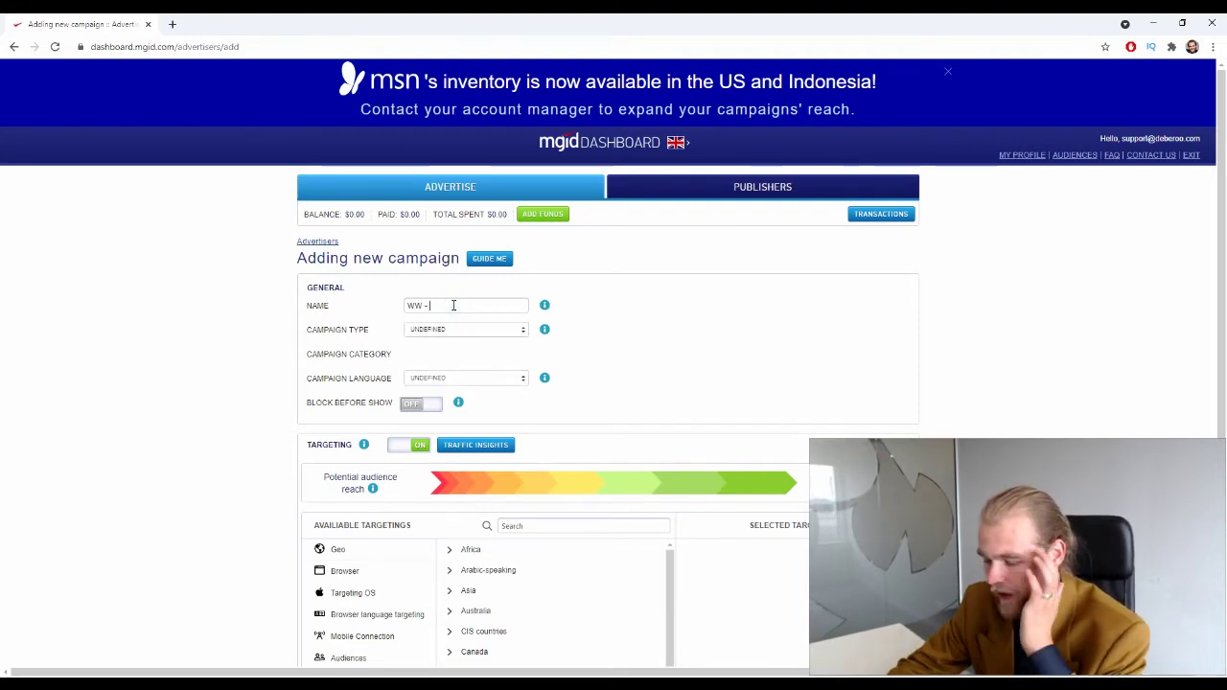
pyautogui.write(' Example')
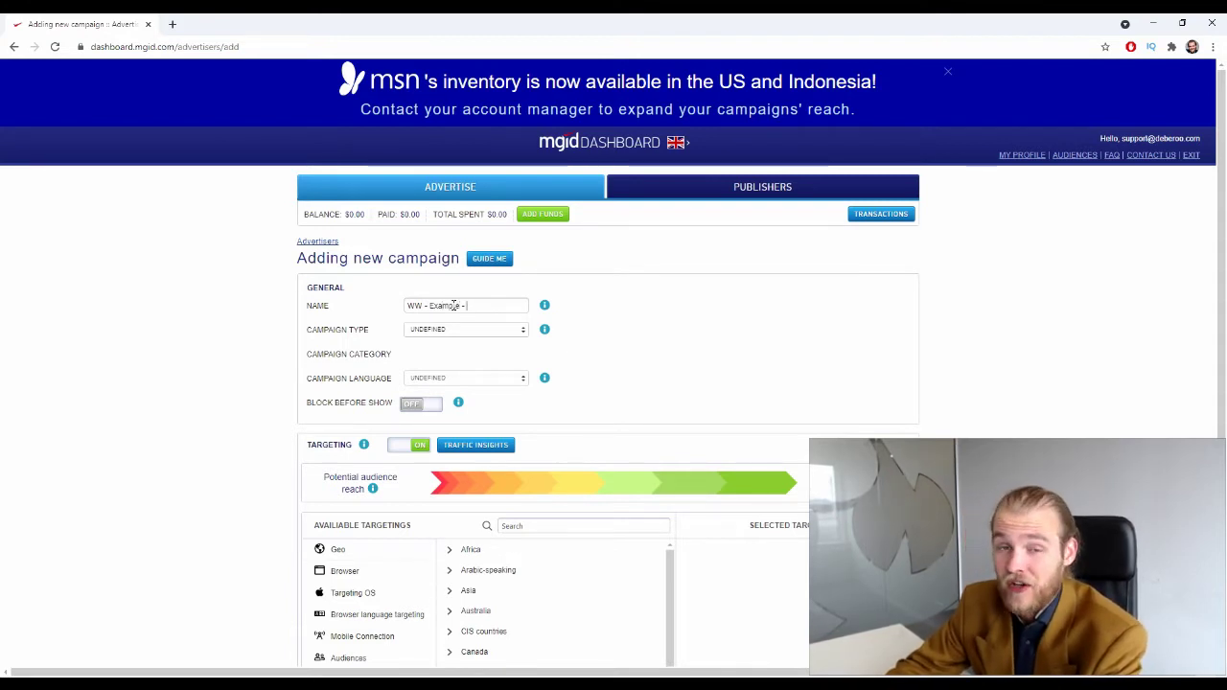
pyautogui.write(' - Af')
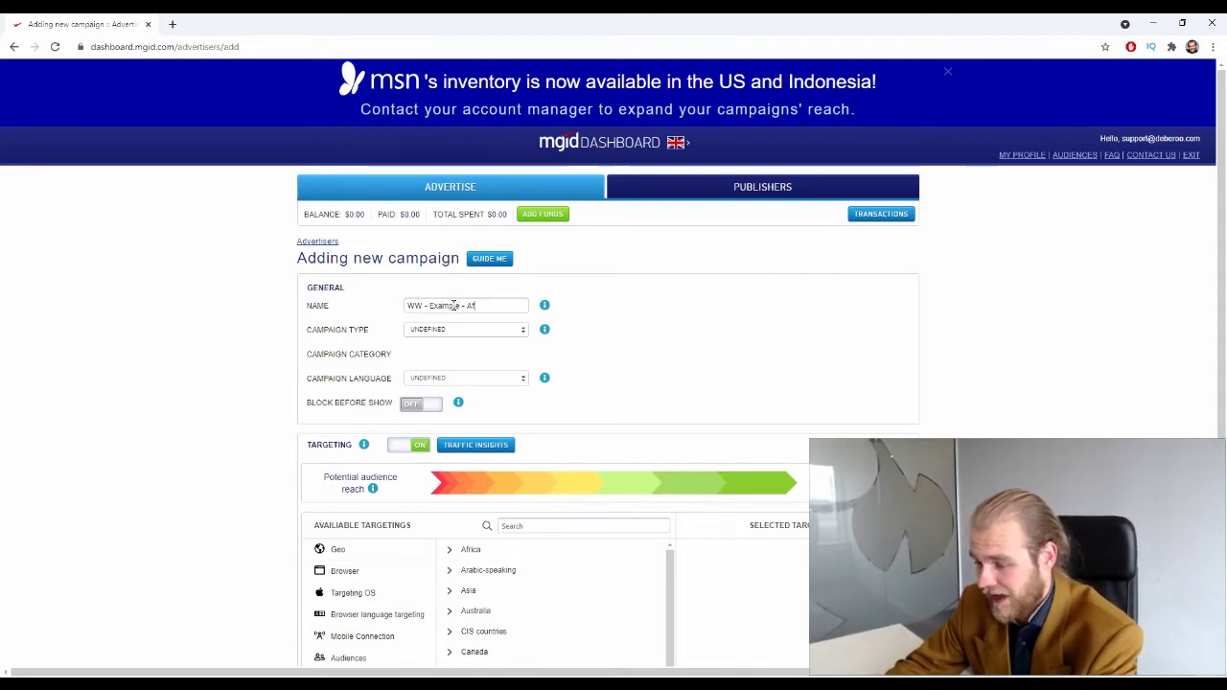
pyautogui.write('f Nets')
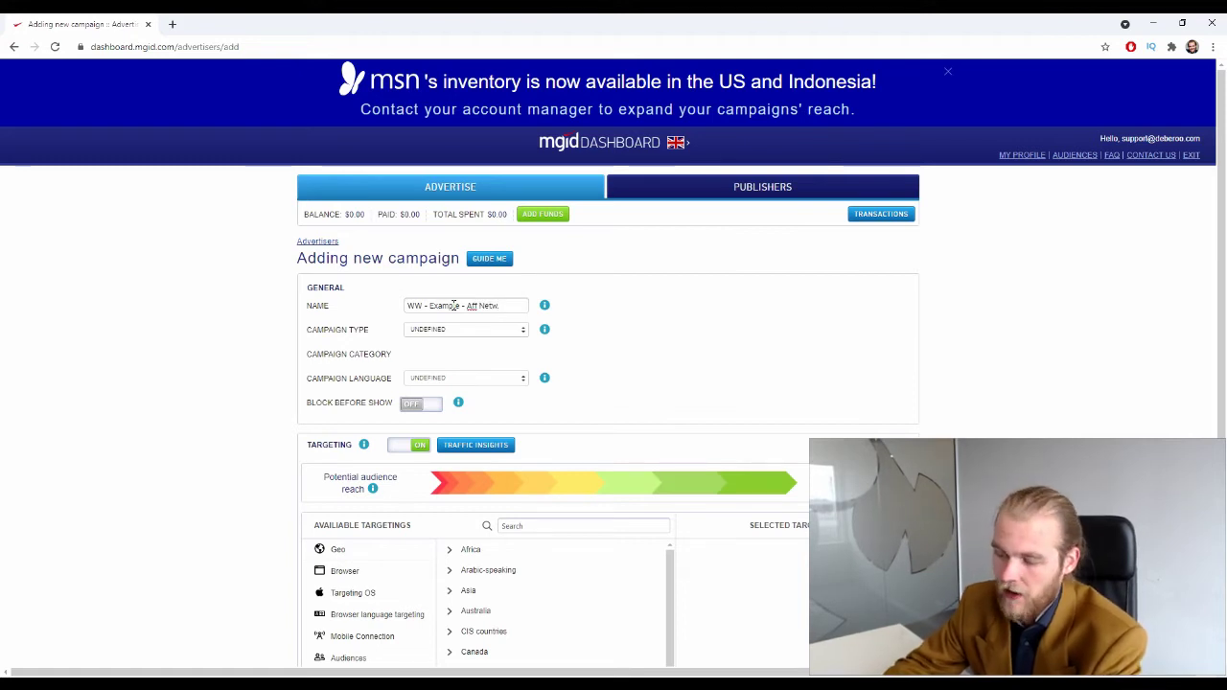
pyautogui.write('.')
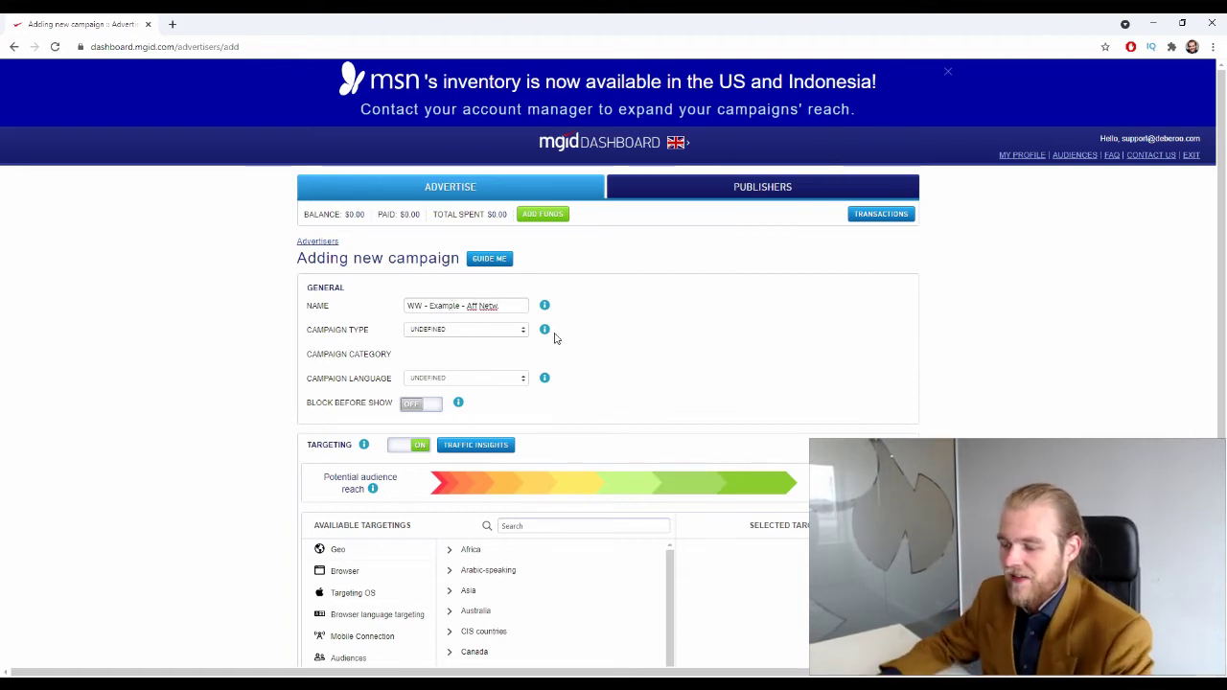
# Set the campaign type to Product Promotions and the campaign category to Automotive
pyautogui.click(490, 334)
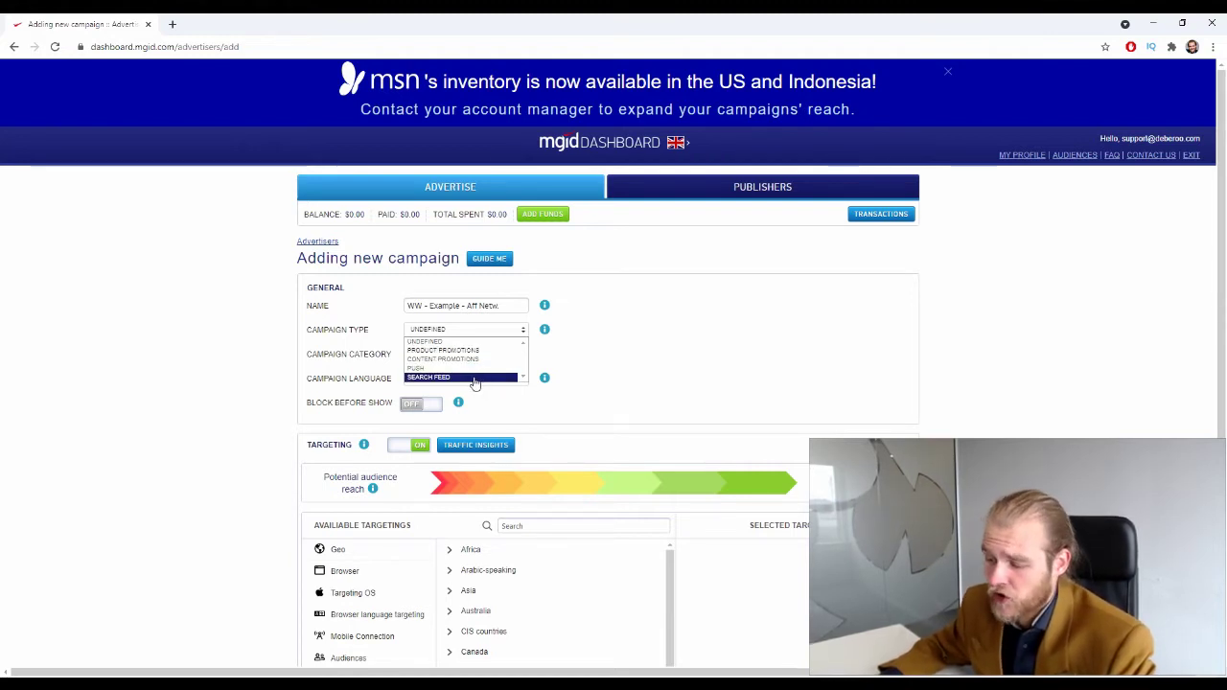
pyautogui.click(484, 348)
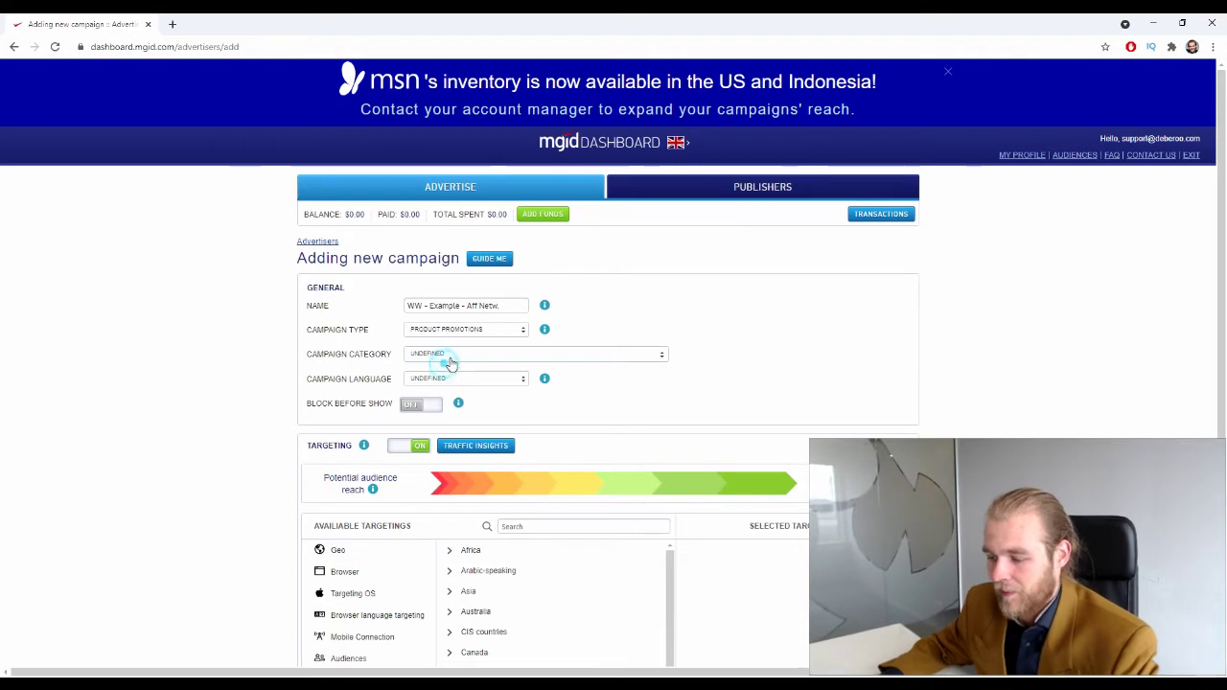
pyautogui.click(443, 357)
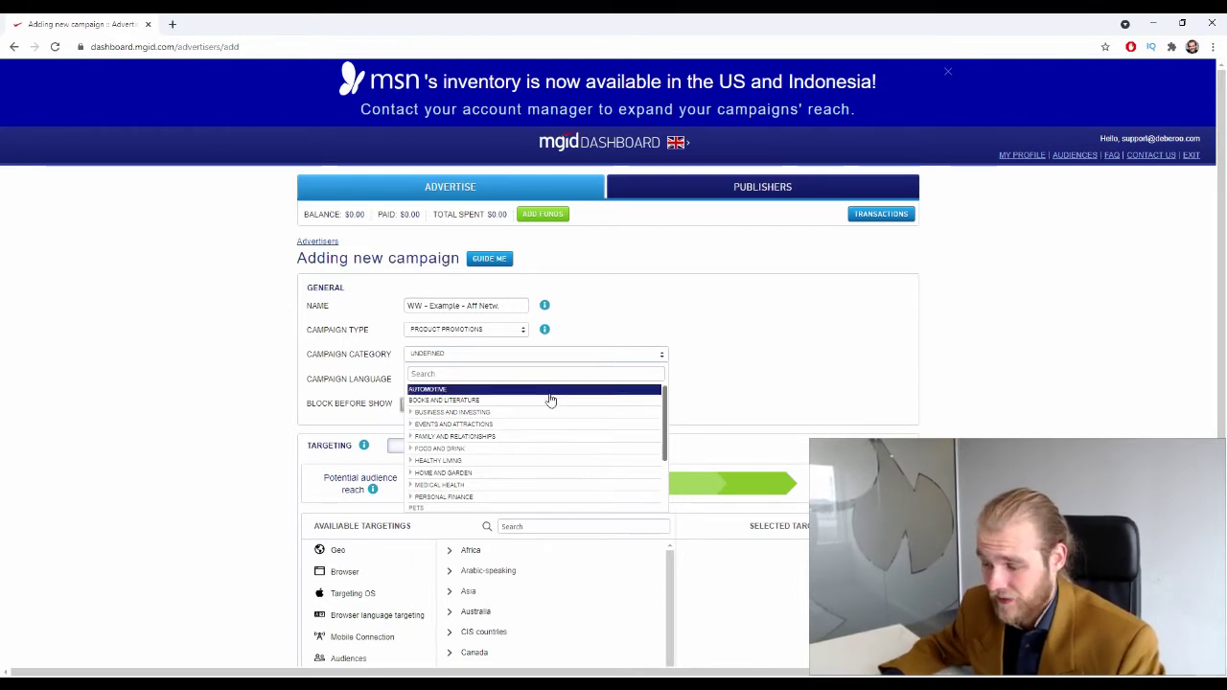
pyautogui.click(412, 460)
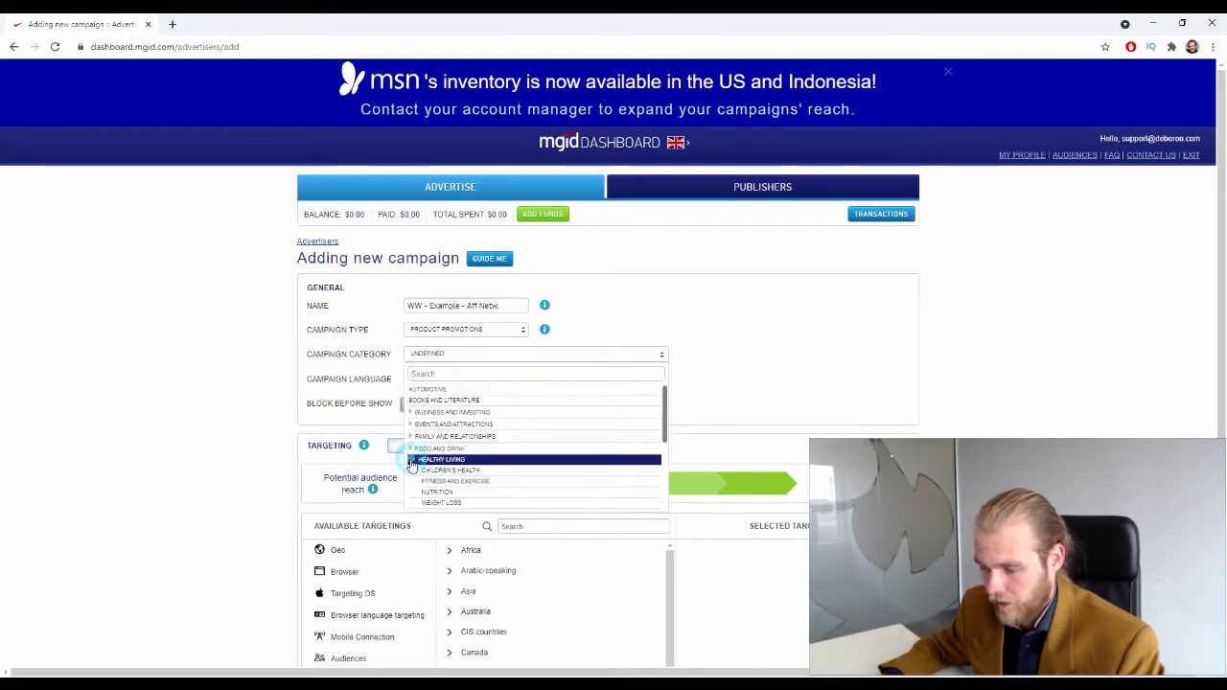
pyautogui.scroll(-1, 518, 450)
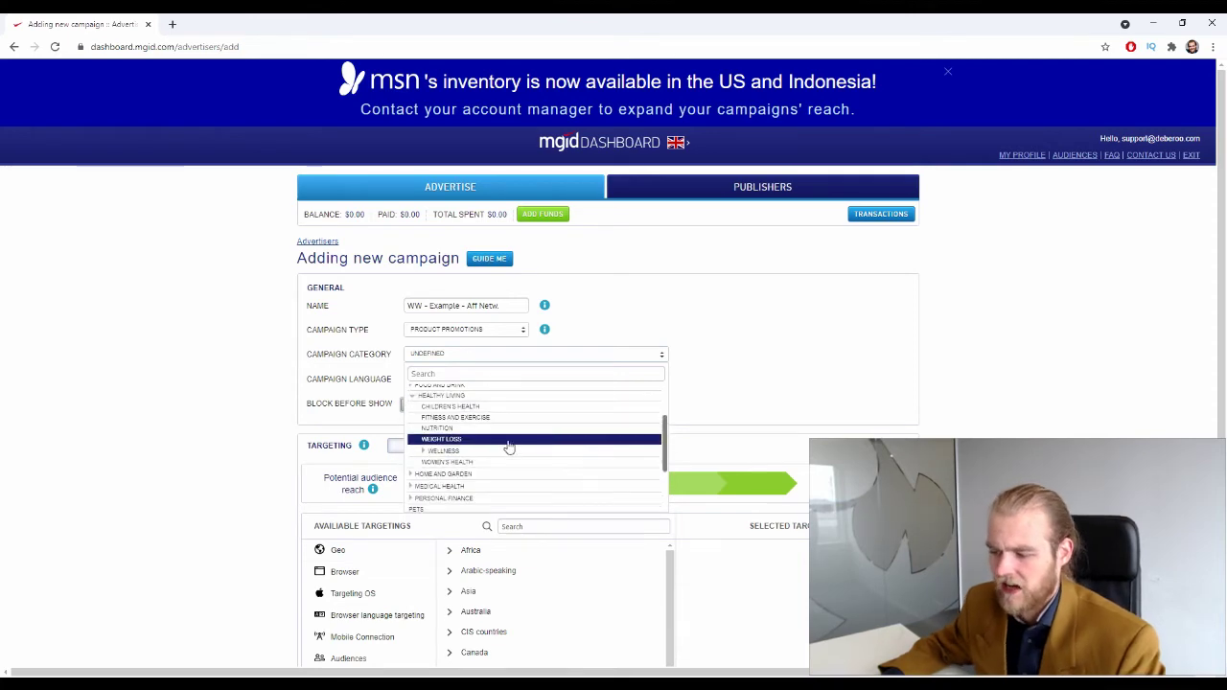
pyautogui.scroll(-1, 500, 441)
pyautogui.scroll(-5, 499, 441)
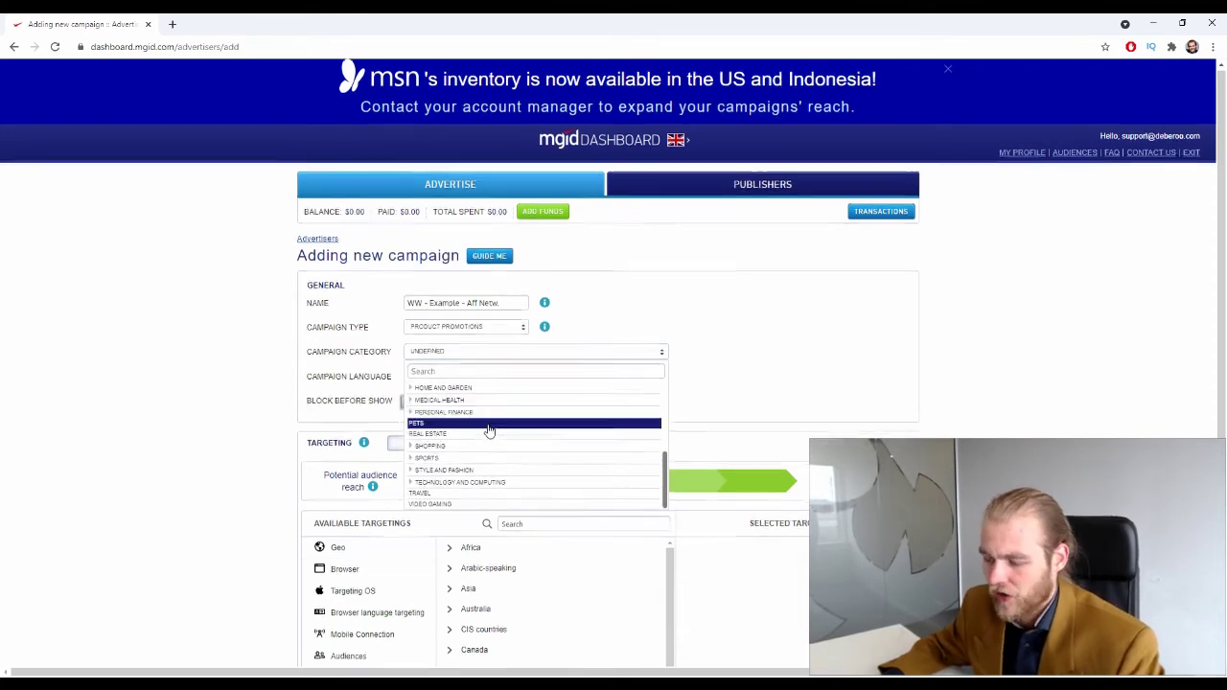
pyautogui.scroll(5, 479, 440)
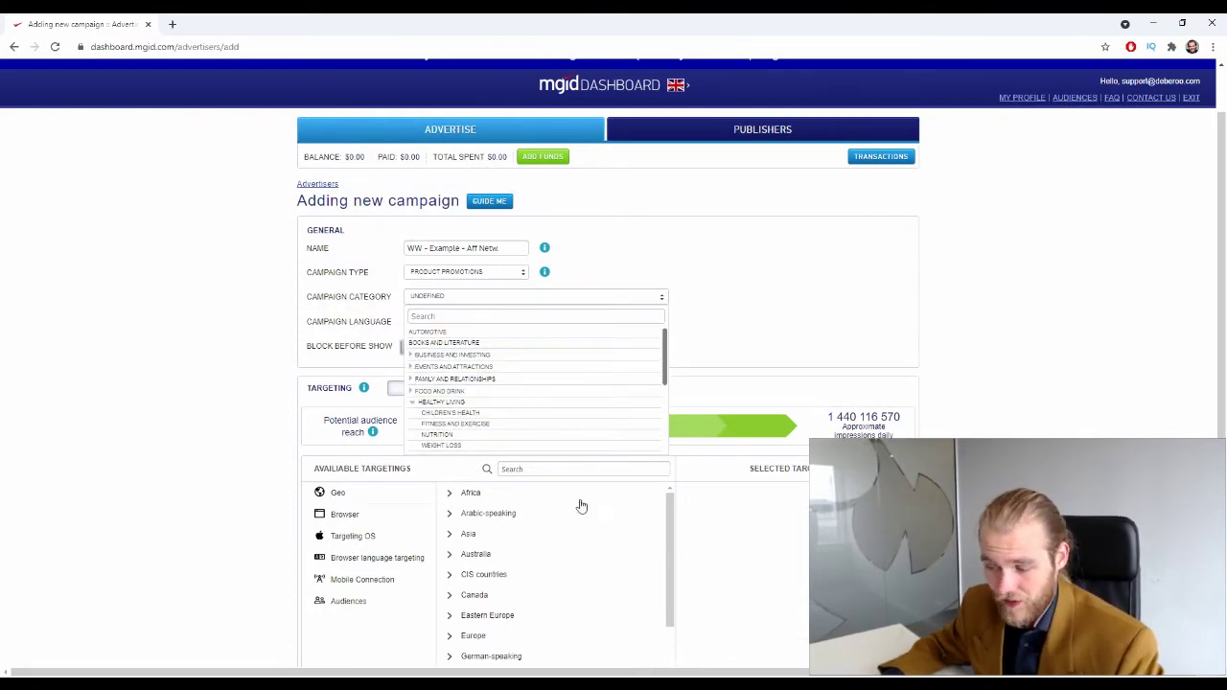
pyautogui.click(484, 336)
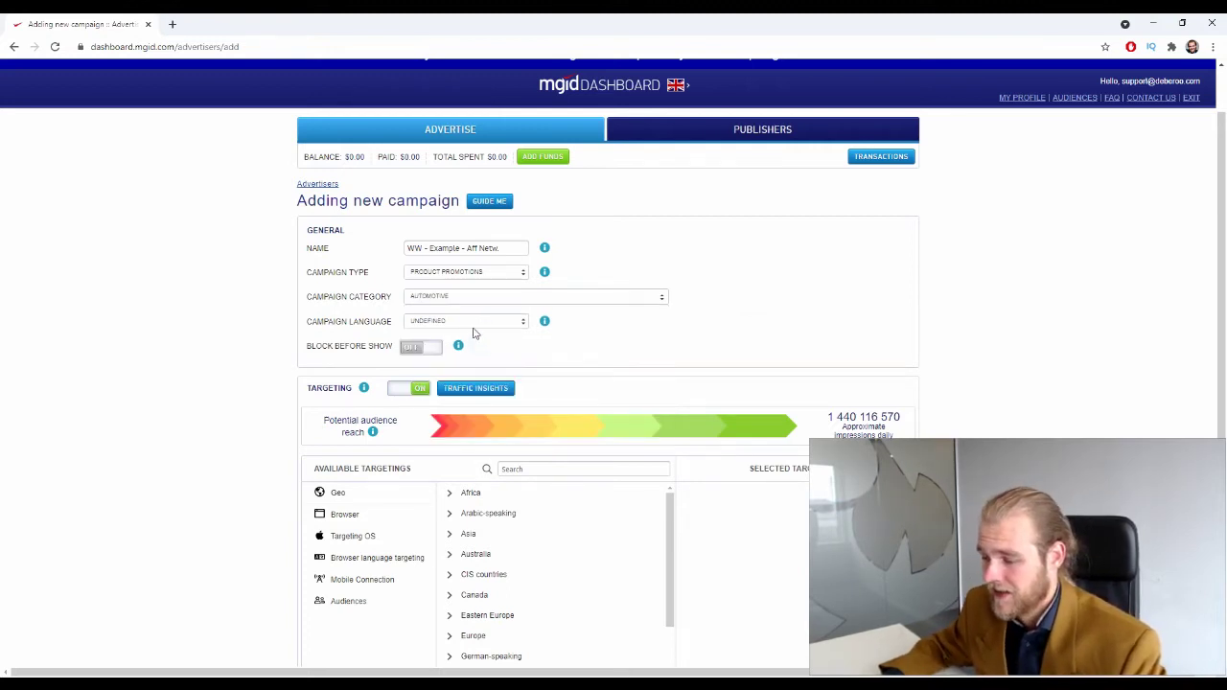
# Set the campaign language to English and switch Block Before Show on
pyautogui.click(472, 321)
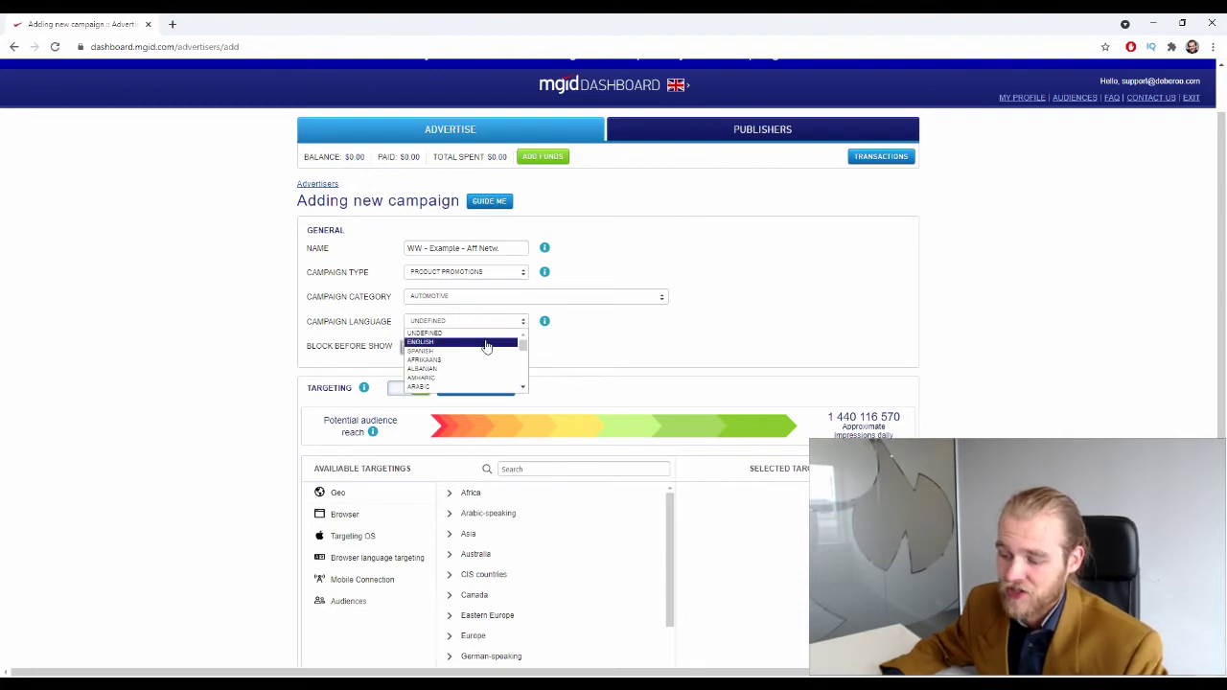
pyautogui.click(337, 328)
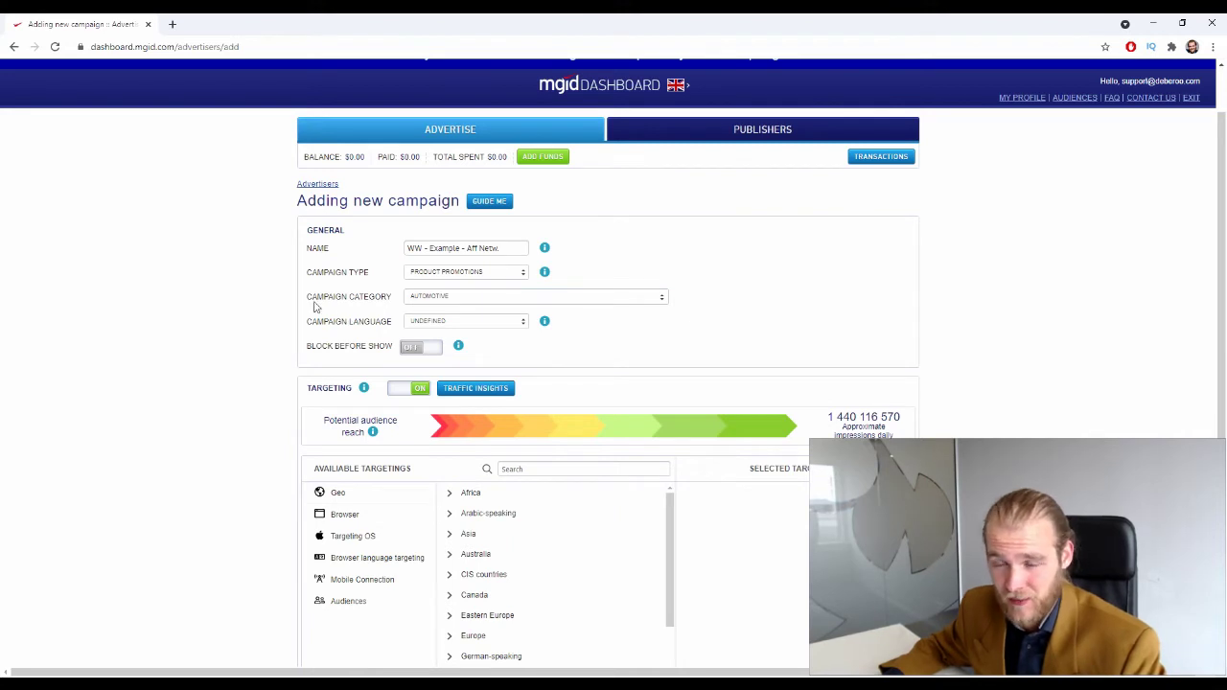
pyautogui.click(479, 321)
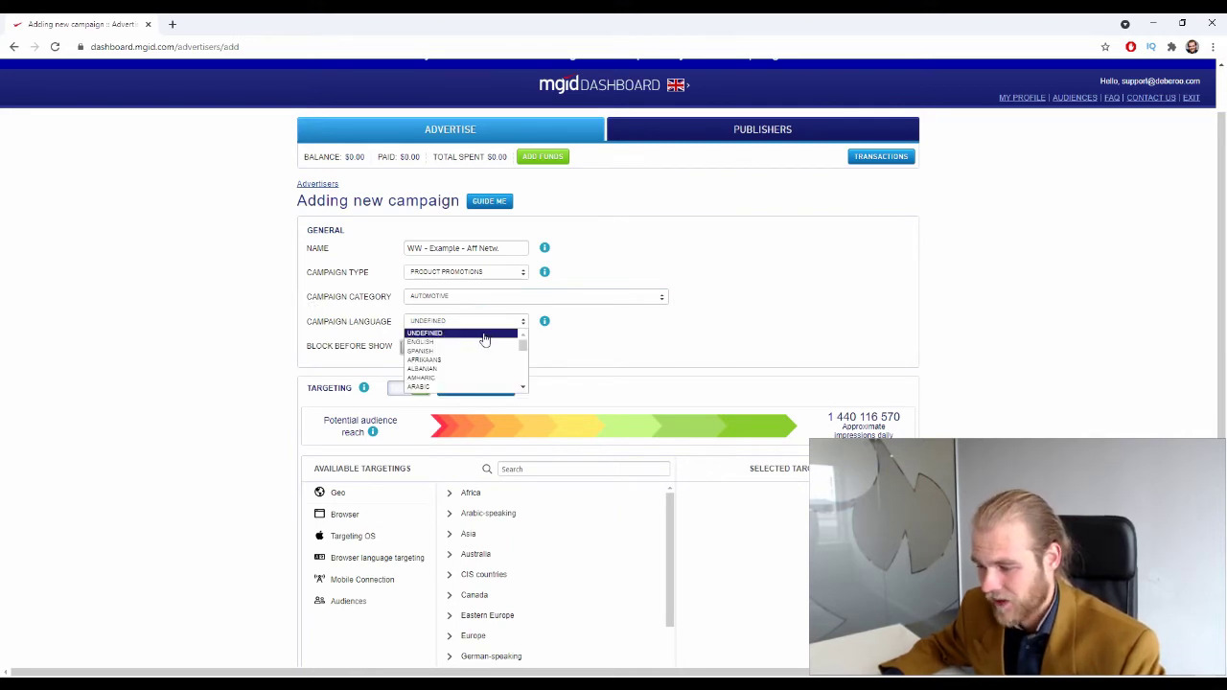
pyautogui.click(479, 341)
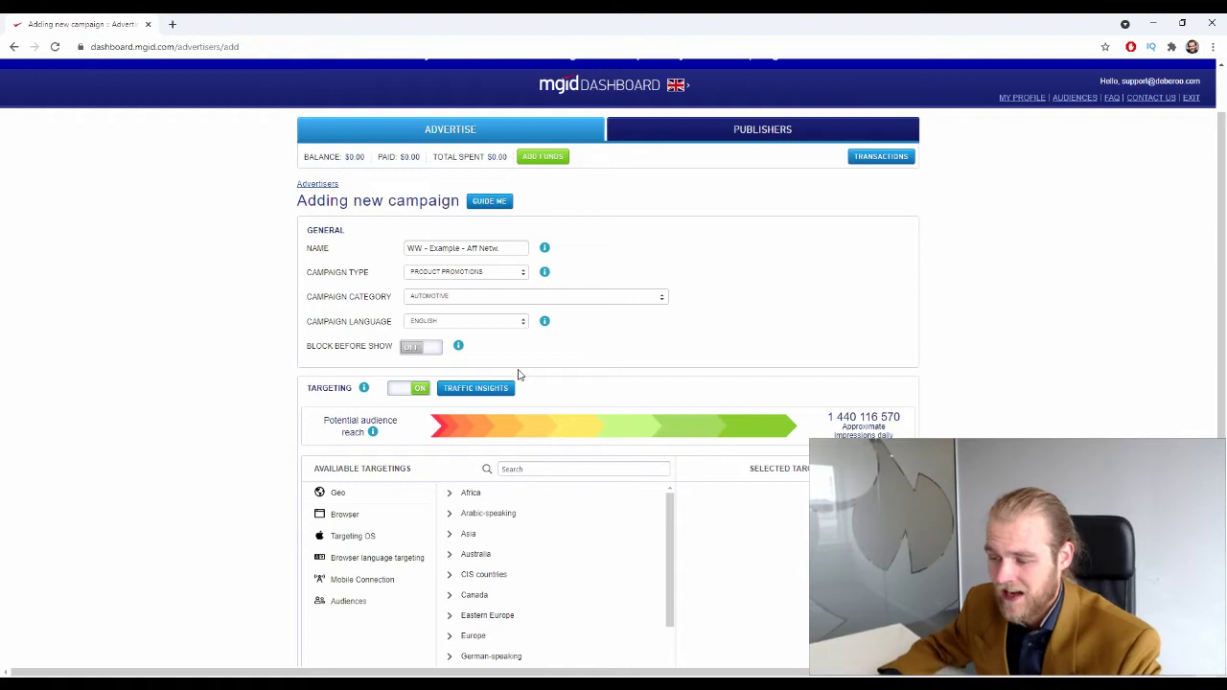
pyautogui.click(418, 351)
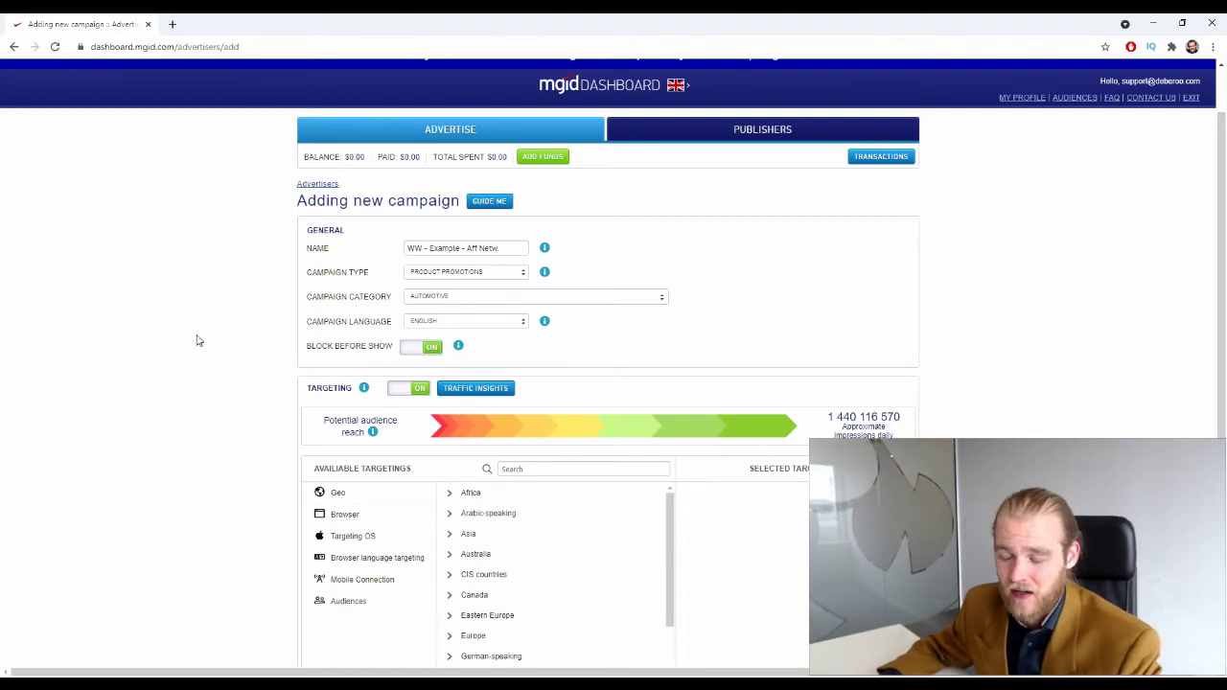
# Include Africa in the campaign's geo targeting, and remove it from the selected targetings again
pyautogui.scroll(-2, 260, 262)
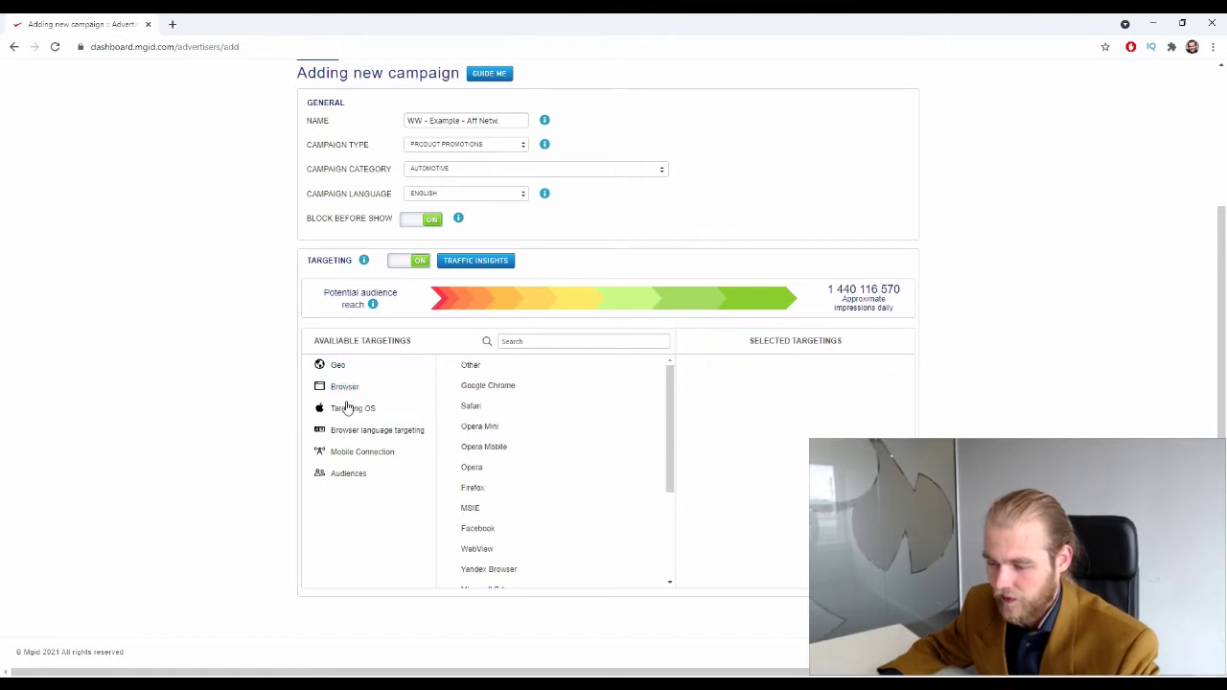
pyautogui.click(349, 363)
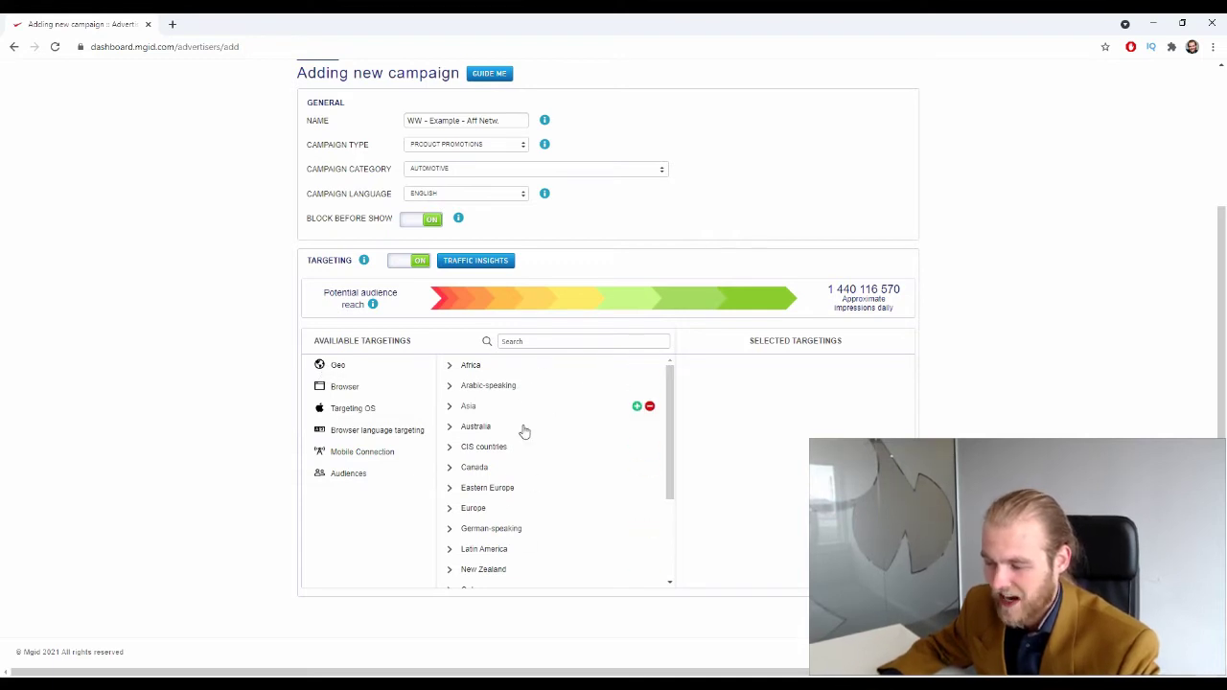
pyautogui.scroll(-2, 523, 431)
pyautogui.scroll(2, 514, 424)
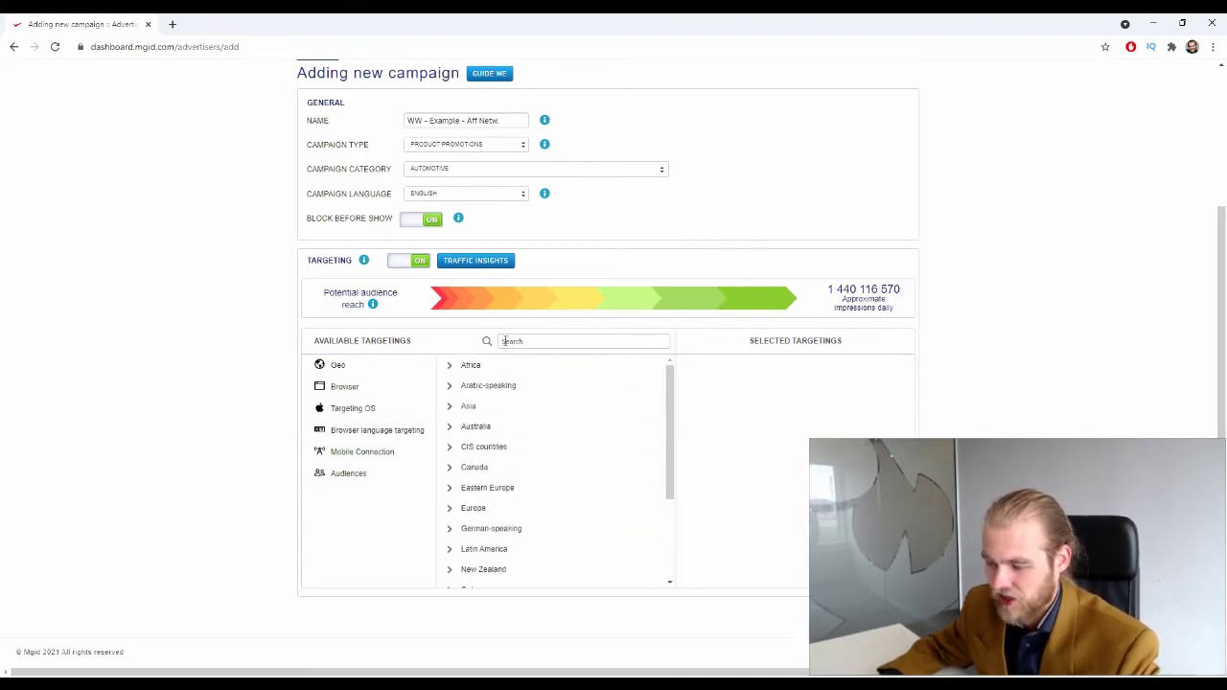
pyautogui.scroll(-2, 496, 372)
pyautogui.scroll(2, 523, 431)
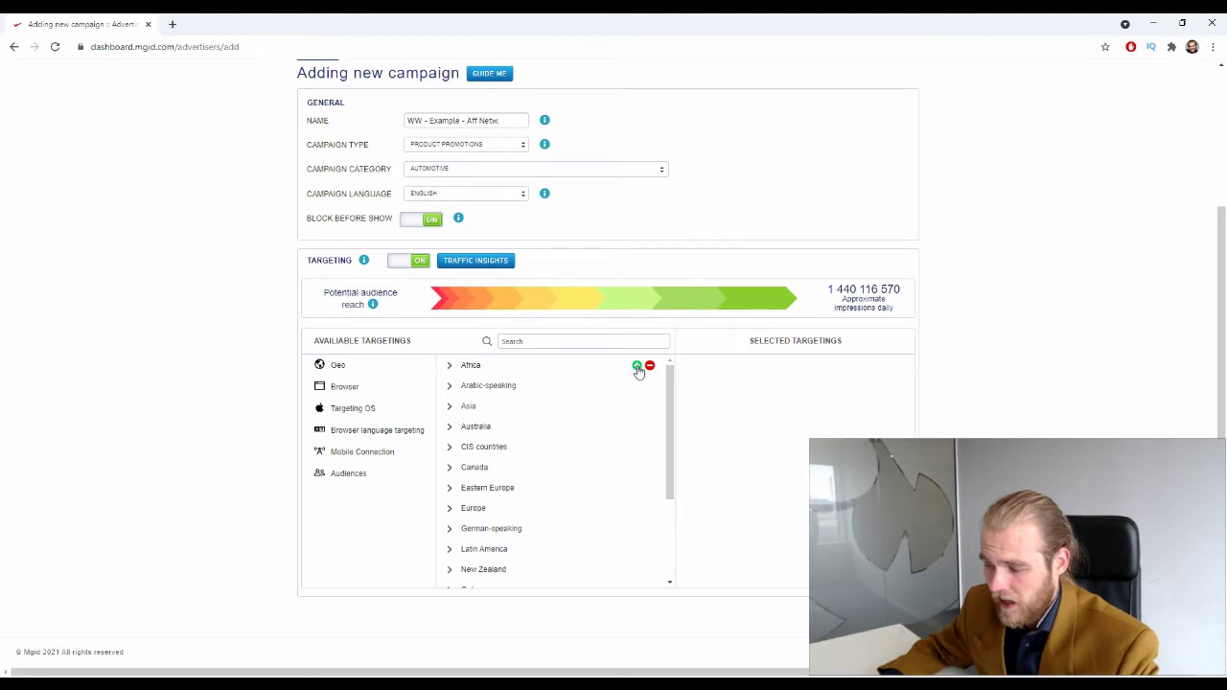
pyautogui.click(636, 365)
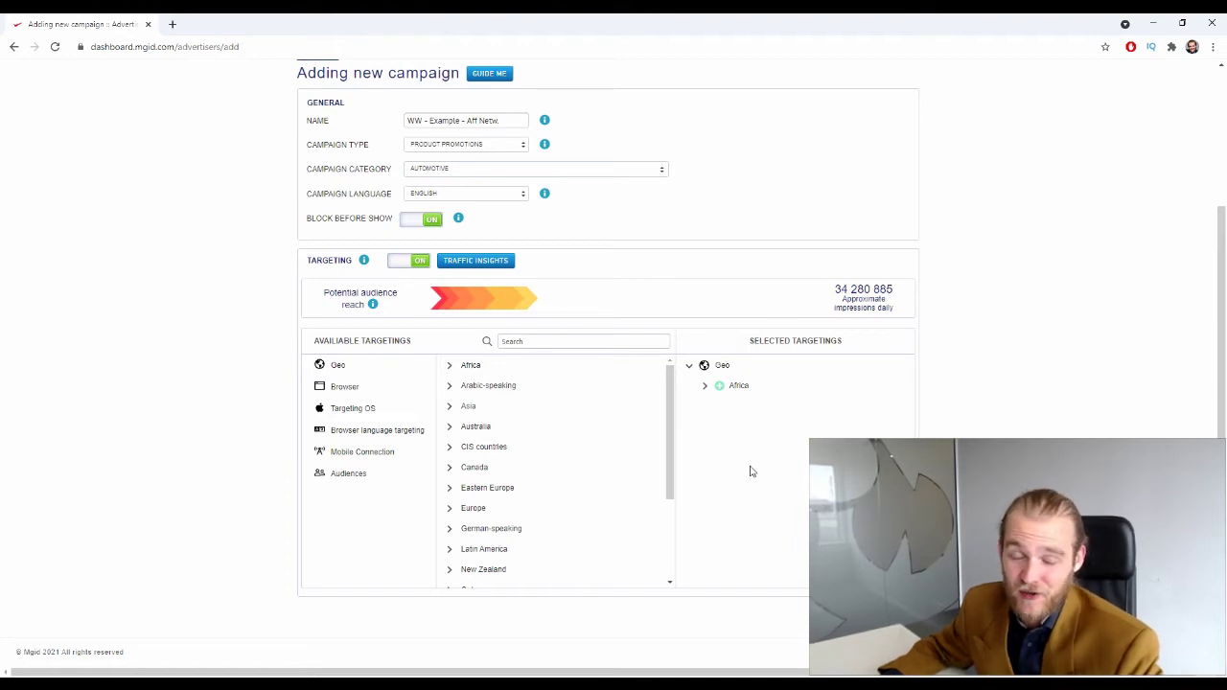
pyautogui.moveTo(758, 397)
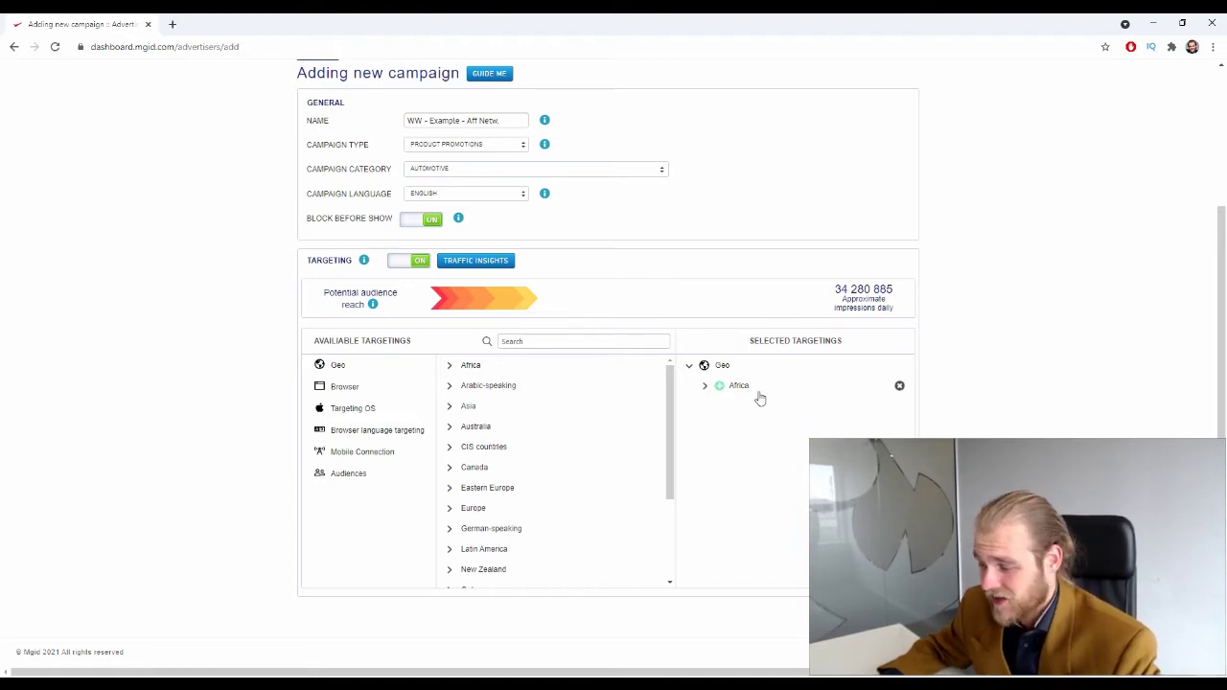
pyautogui.click(898, 387)
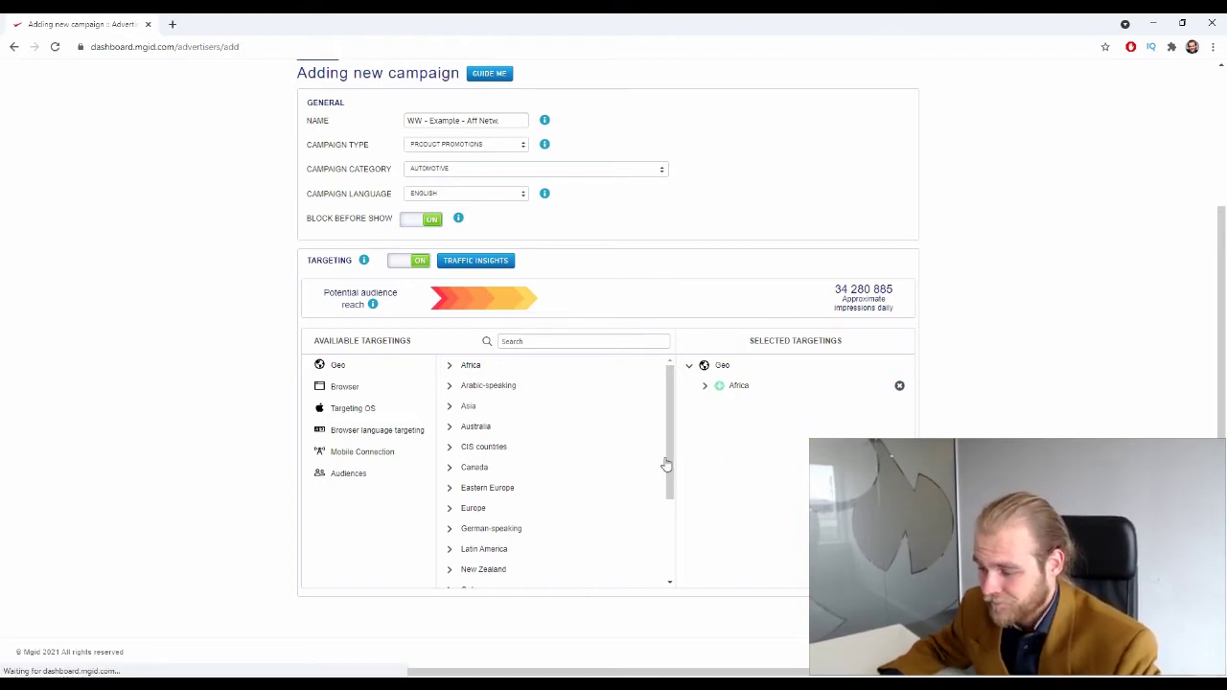
# Examine the geo targeting regions offered under Africa for Kenya, Nigeria and South Africa
pyautogui.click(450, 365)
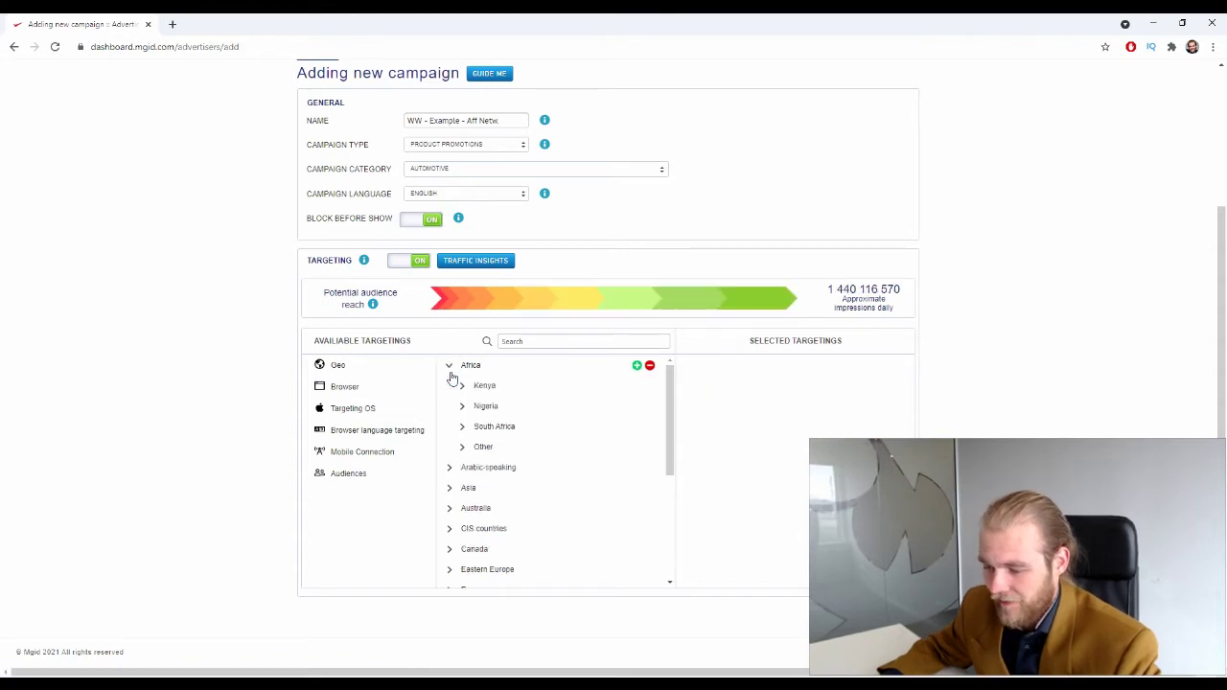
pyautogui.click(461, 385)
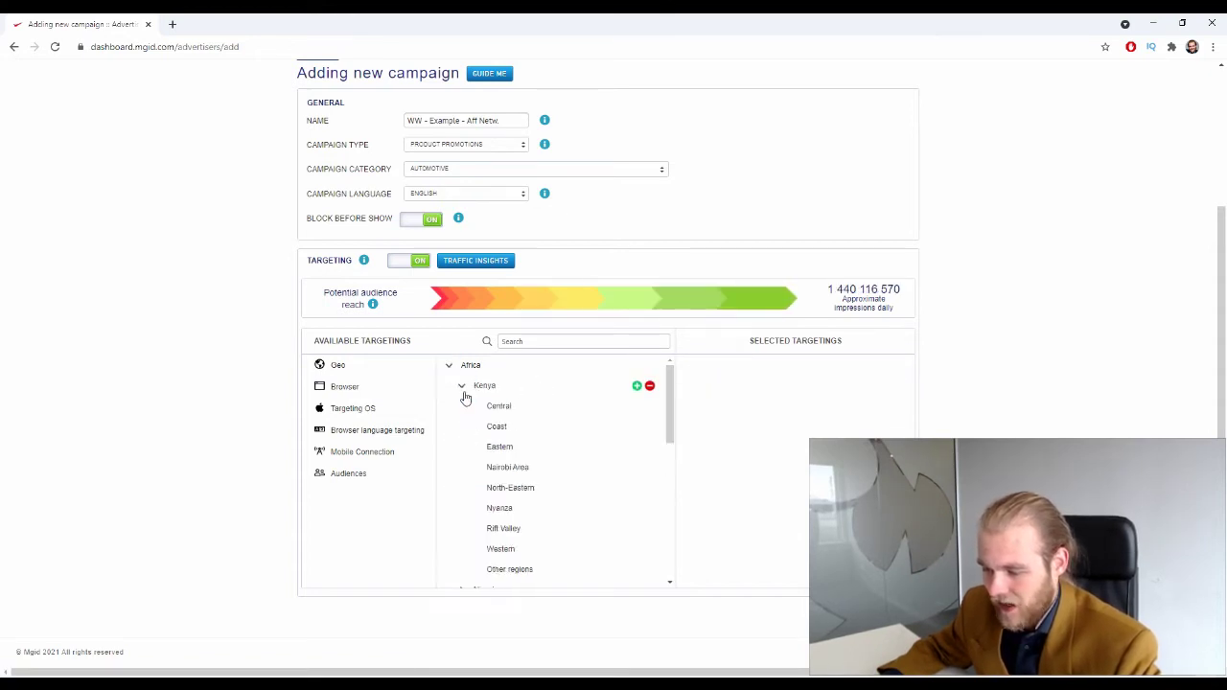
pyautogui.scroll(-2, 467, 398)
pyautogui.click(461, 462)
pyautogui.scroll(-4, 469, 403)
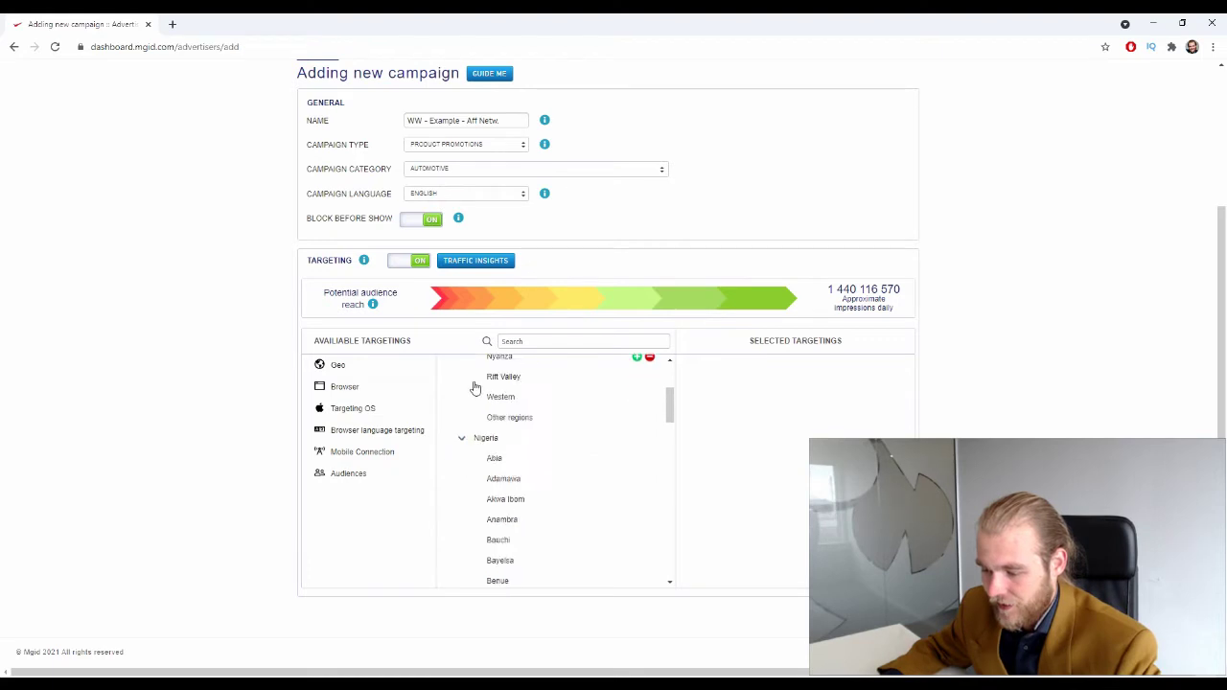
pyautogui.scroll(-5, 468, 450)
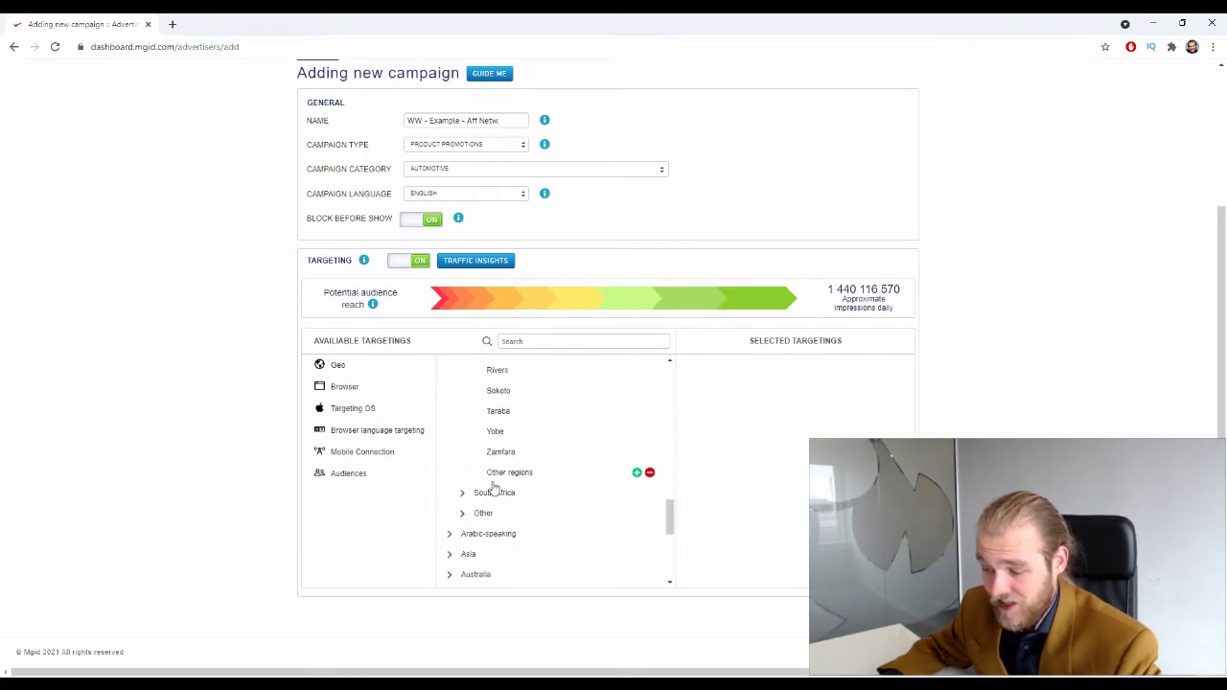
pyautogui.click(462, 497)
pyautogui.scroll(-10, 465, 441)
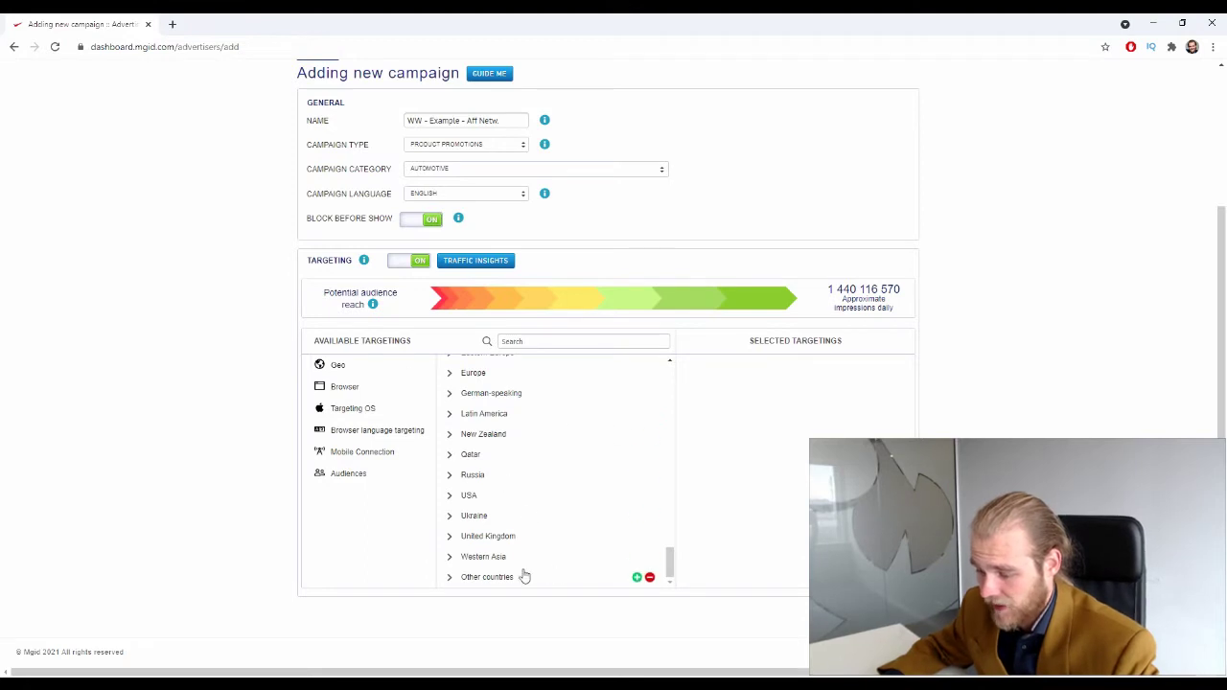
# Examine the European countries in the geo targeting and the regions offered for France
pyautogui.click(449, 373)
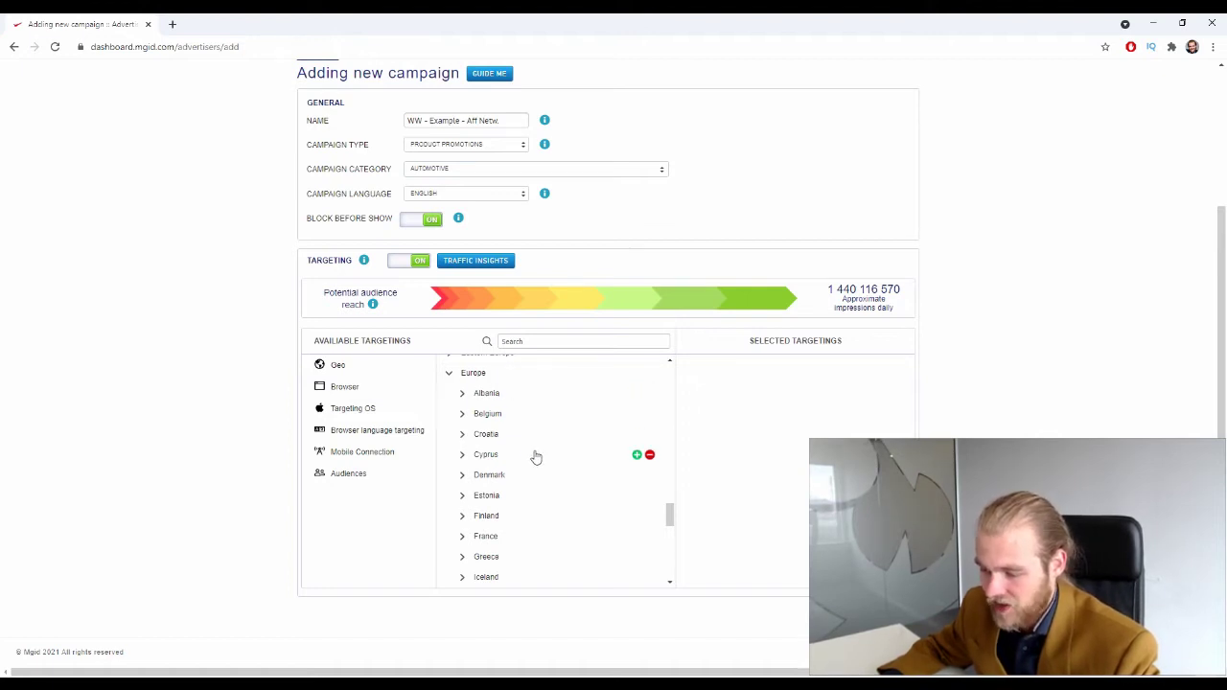
pyautogui.scroll(-1, 662, 514)
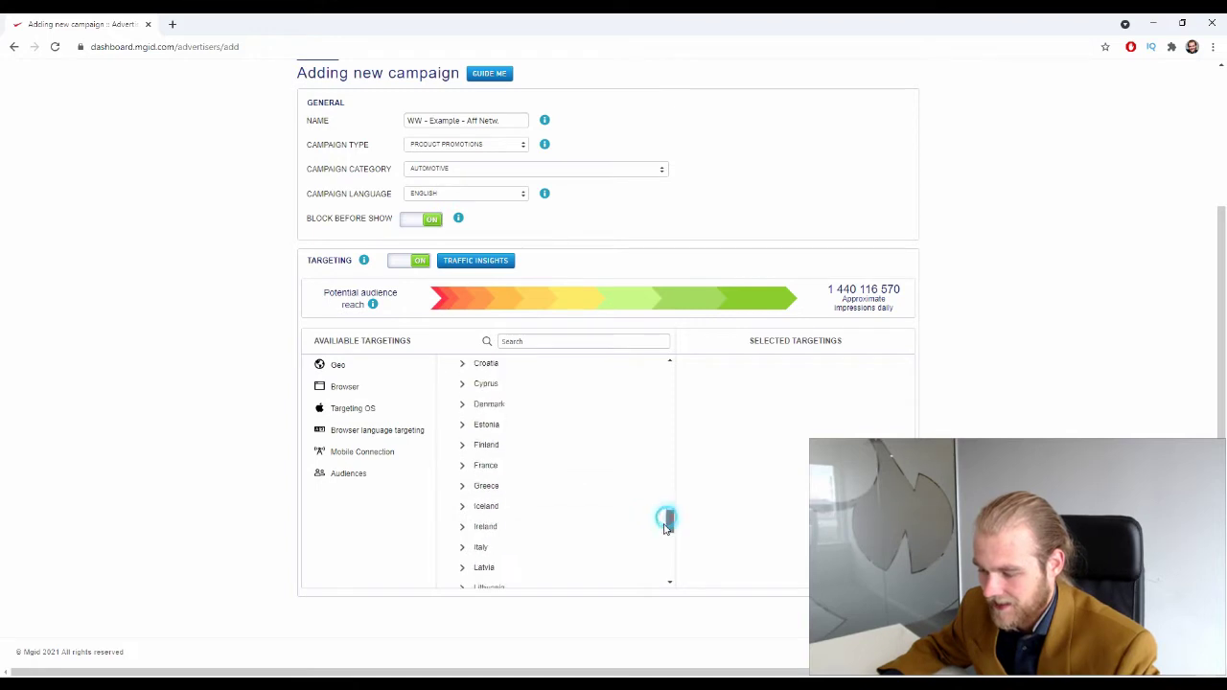
pyautogui.click(461, 465)
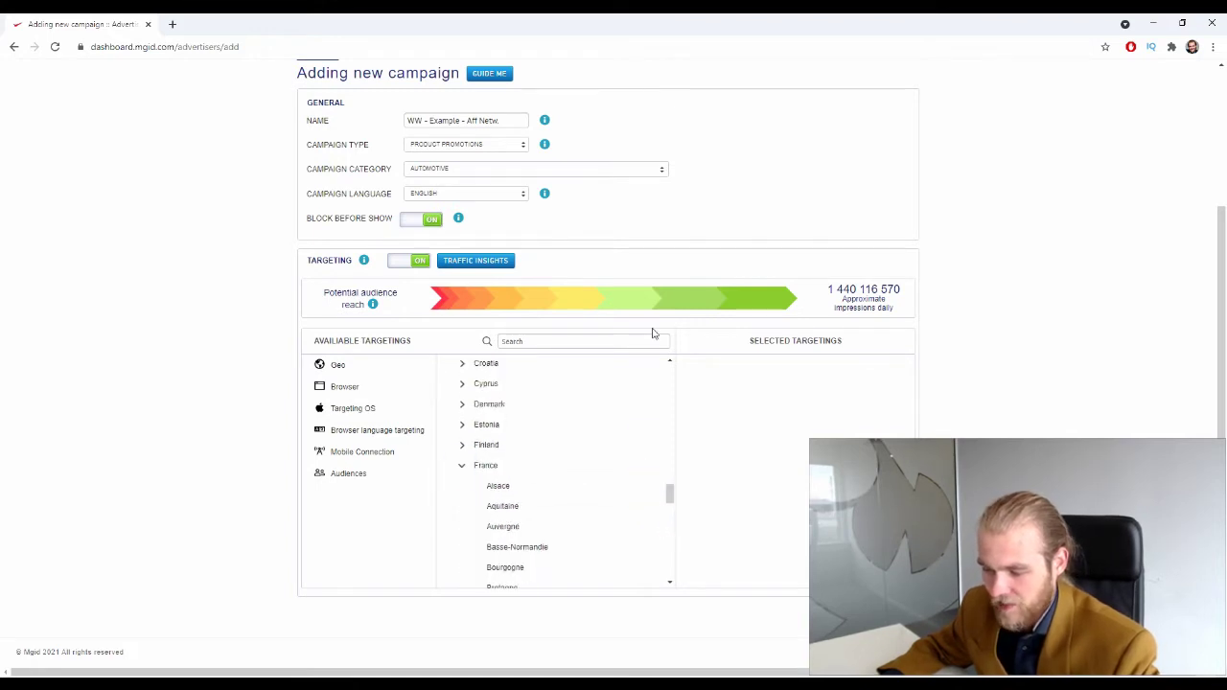
pyautogui.scroll(-1, 673, 499)
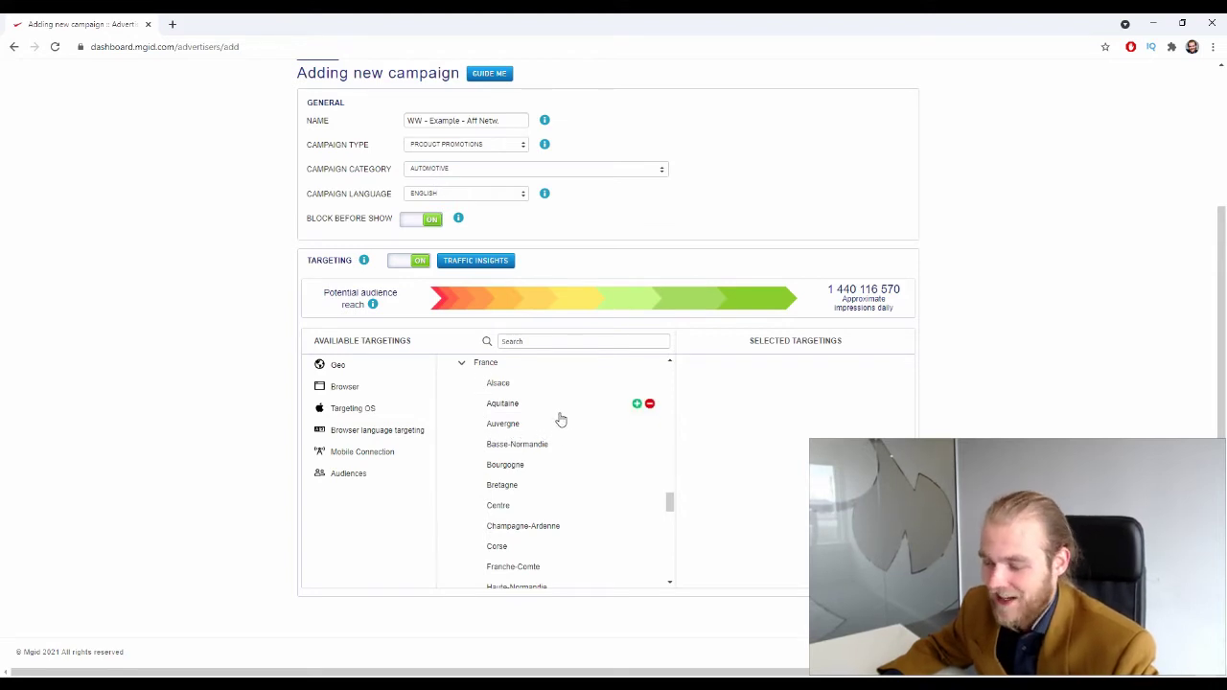
# Include France in the campaign's geo targeting and expand its regions in the selected targetings
pyautogui.scroll(-3, 561, 418)
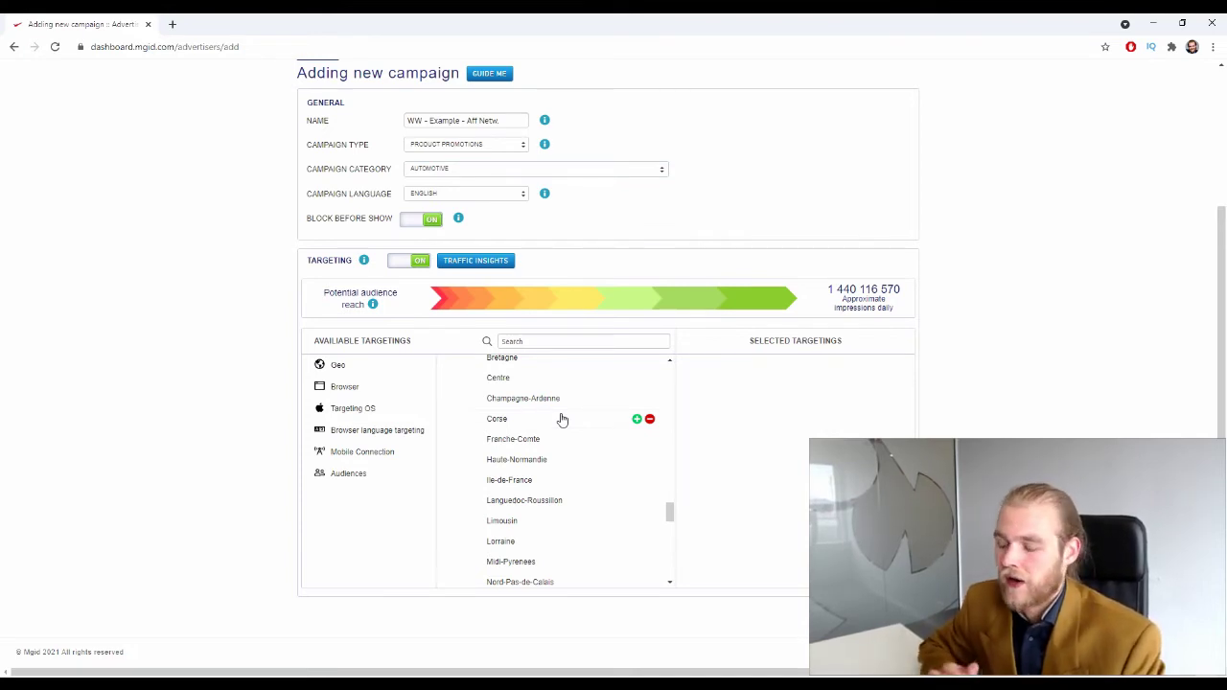
pyautogui.scroll(5, 561, 419)
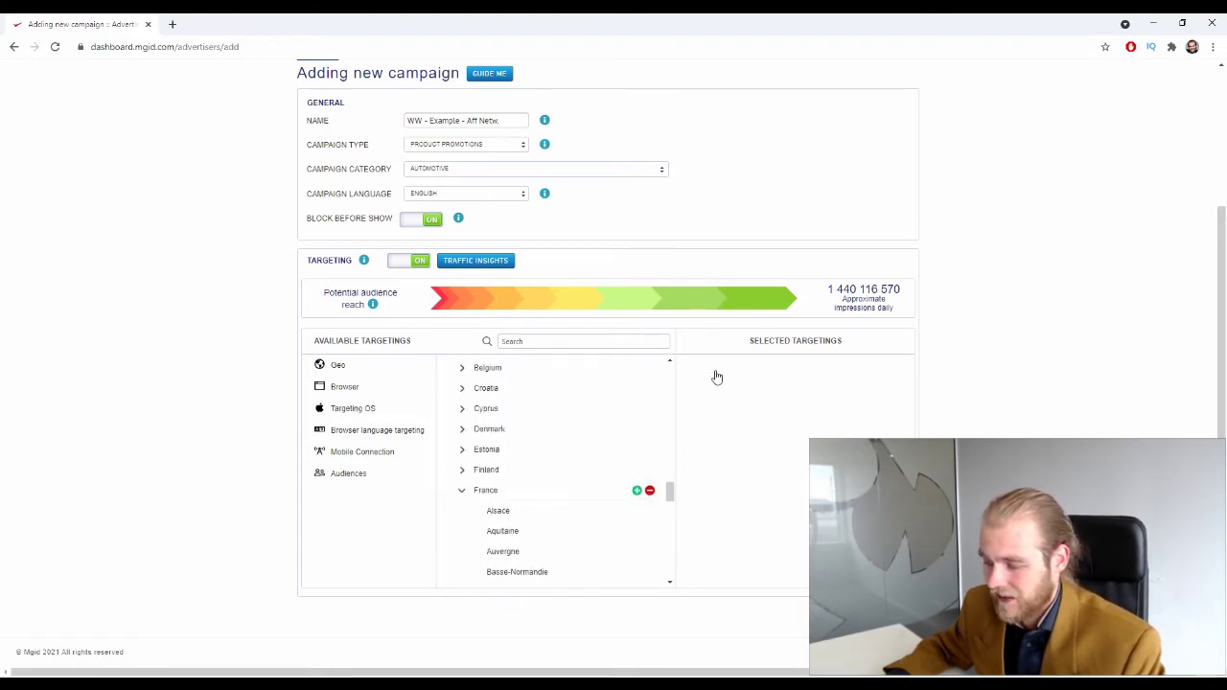
pyautogui.click(636, 490)
pyautogui.click(717, 406)
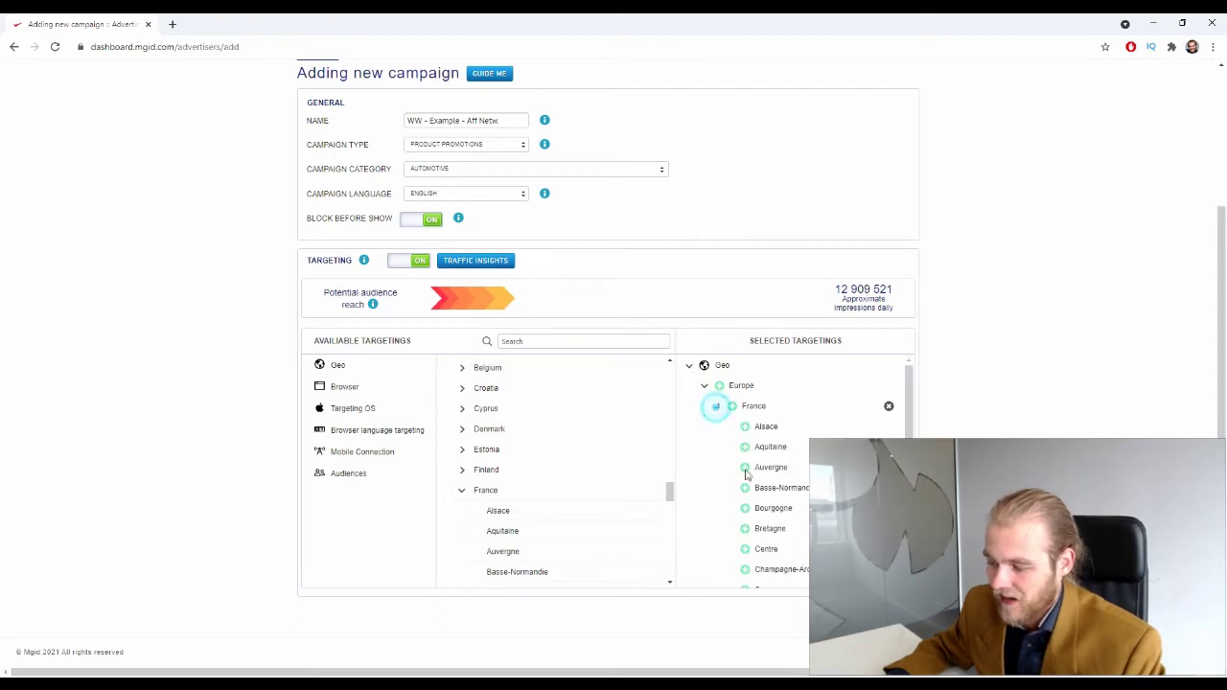
# Try removing the Pays de la Loire region from the selected regions of France
pyautogui.scroll(-3, 757, 450)
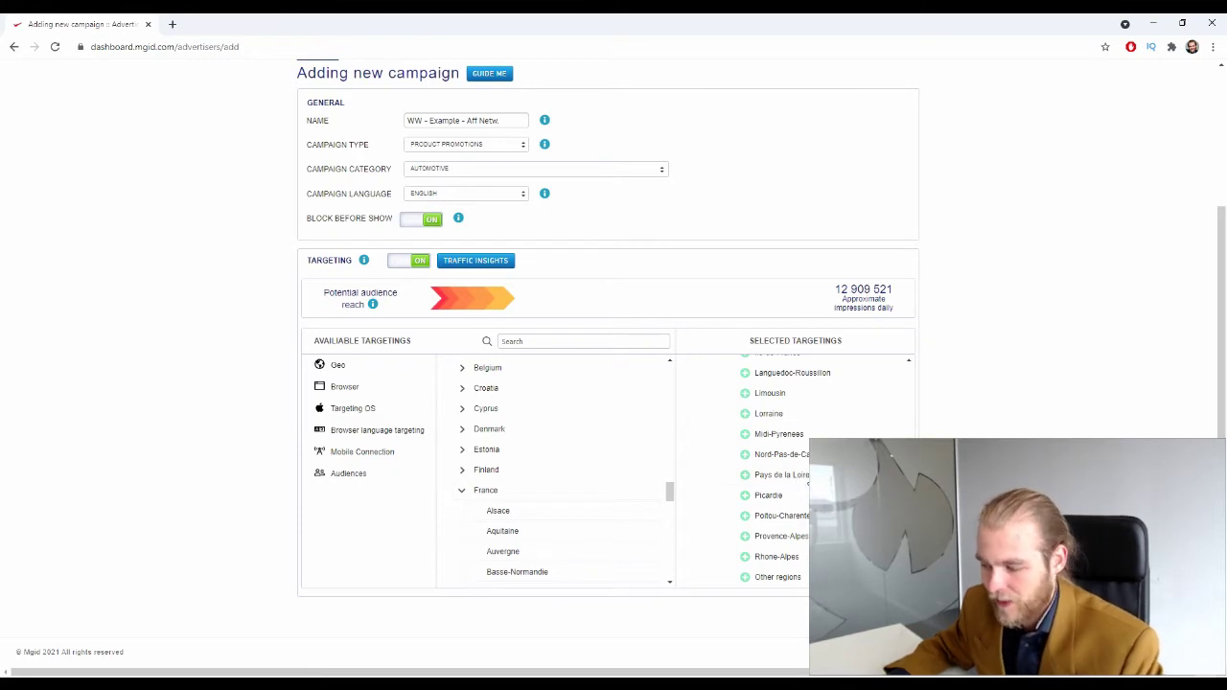
pyautogui.click(896, 475)
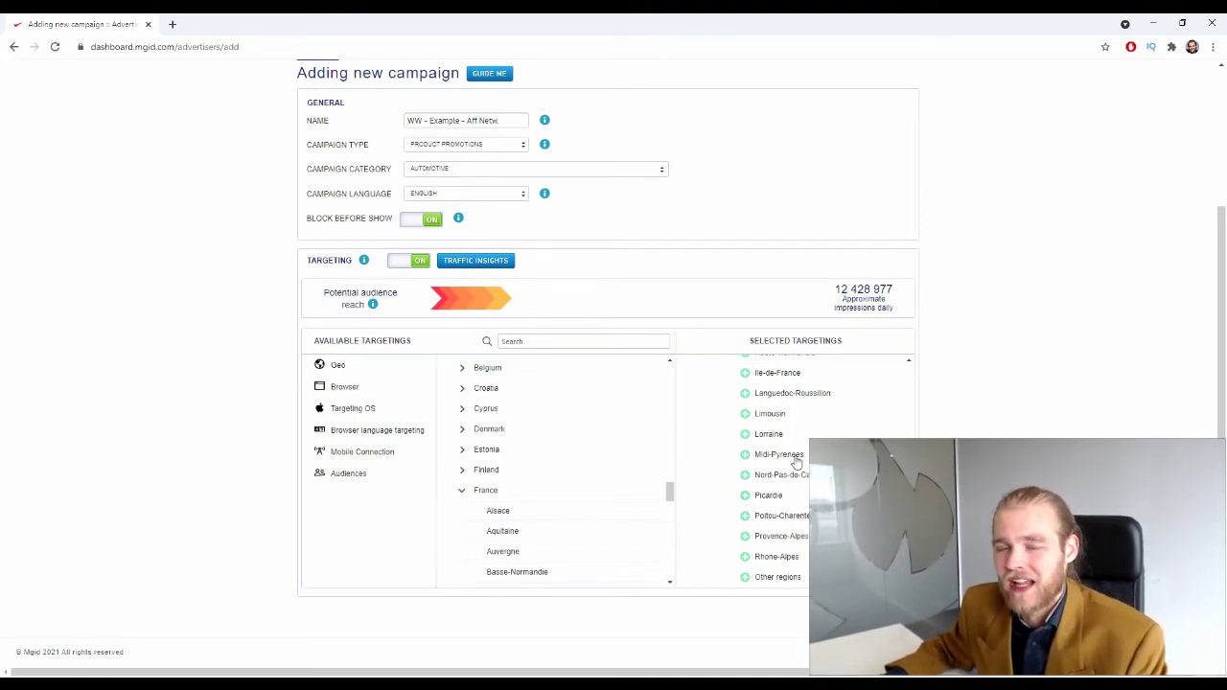
pyautogui.scroll(-4, 540, 539)
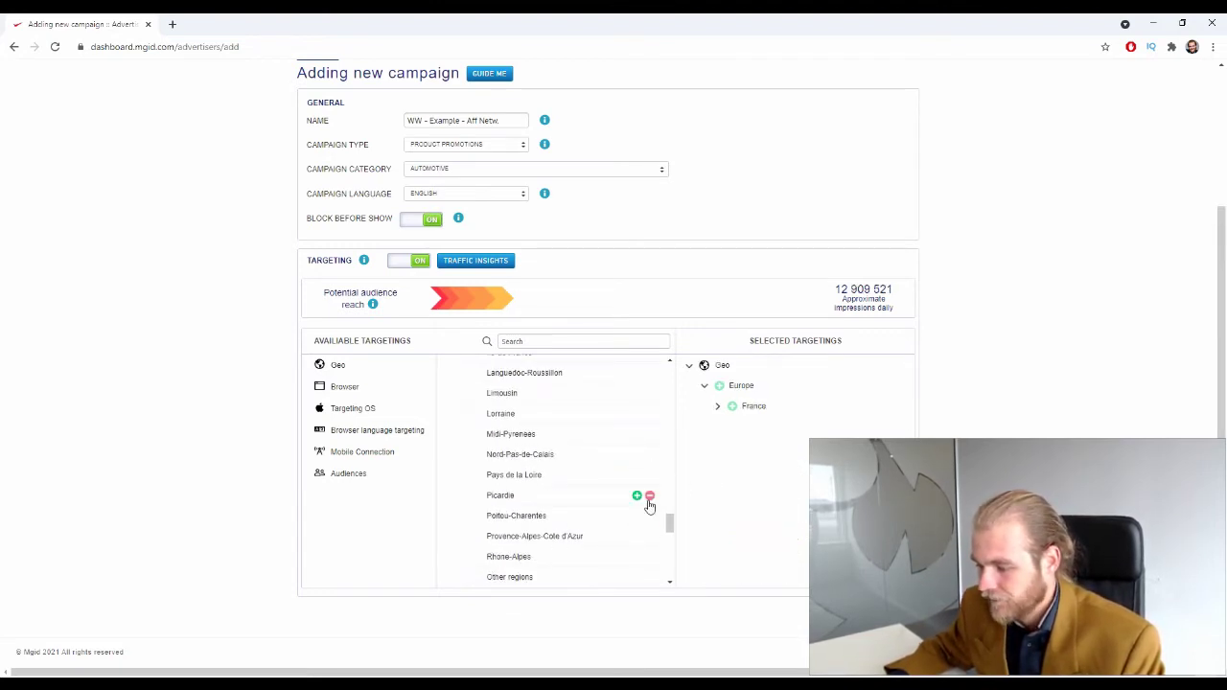
# Include WebView in the campaign's browser targeting, and remove it from the selected targetings again
pyautogui.click(345, 386)
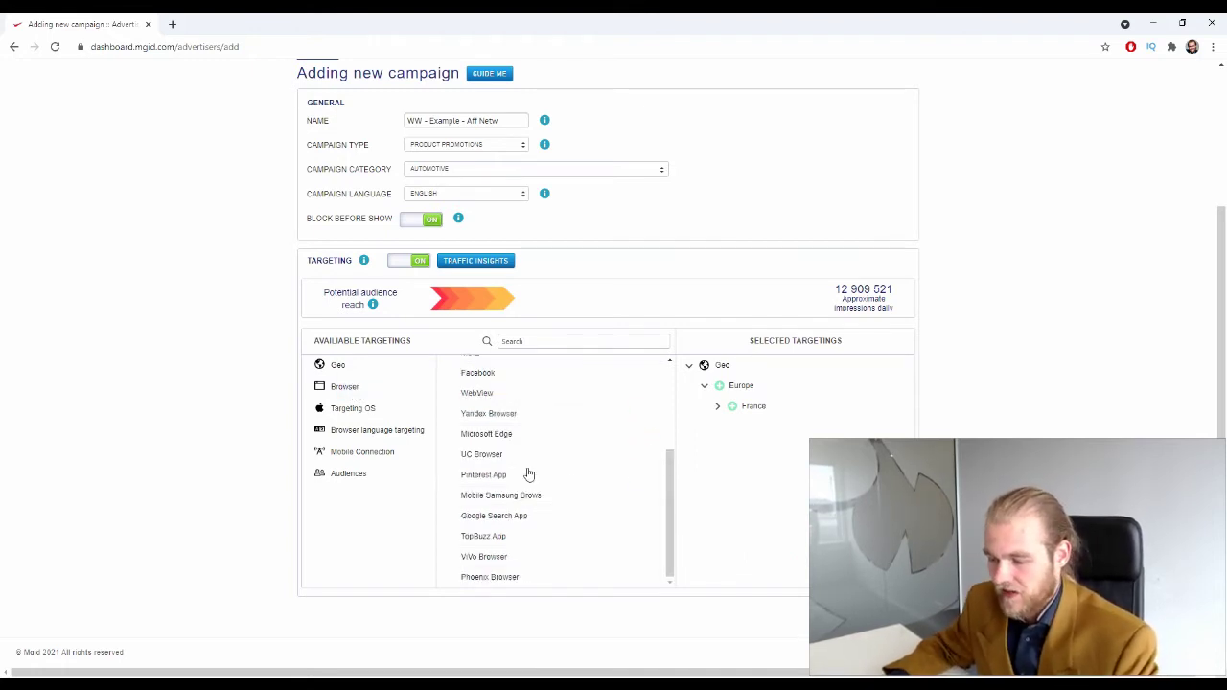
pyautogui.scroll(3, 561, 494)
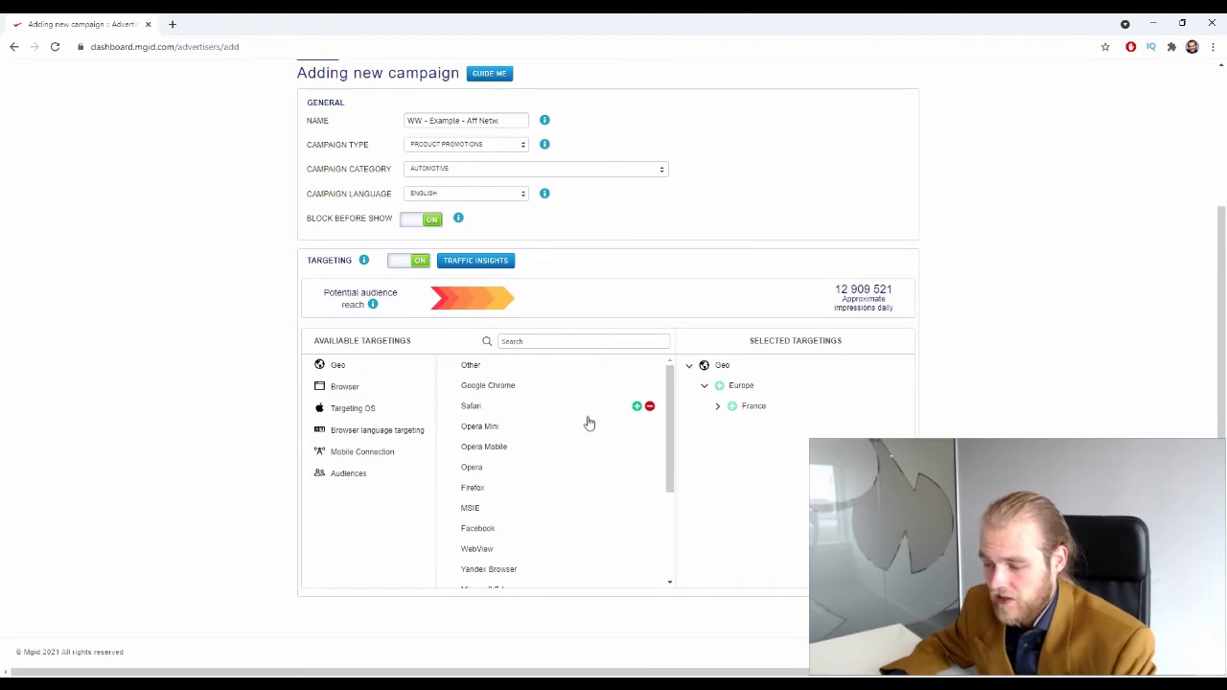
pyautogui.moveTo(669, 387)
pyautogui.mouseDown()
pyautogui.moveTo(668, 409)
pyautogui.moveTo(668, 388)
pyautogui.mouseUp()
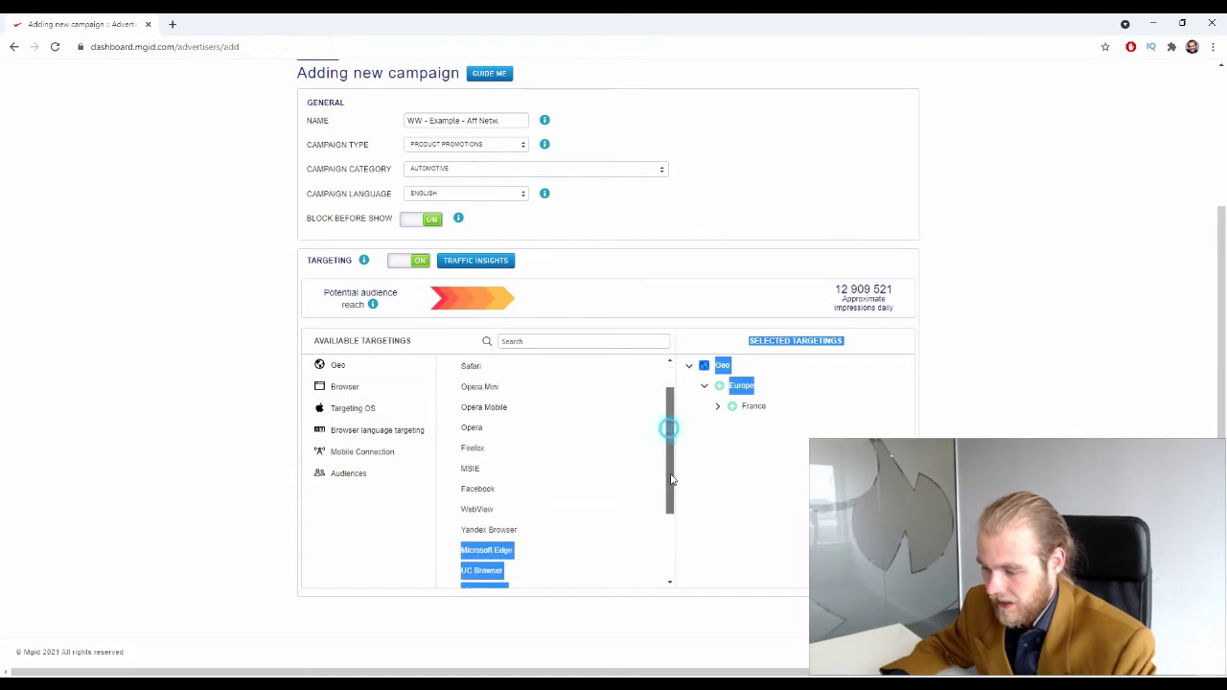
pyautogui.moveTo(665, 425); pyautogui.dragTo(698, 488)
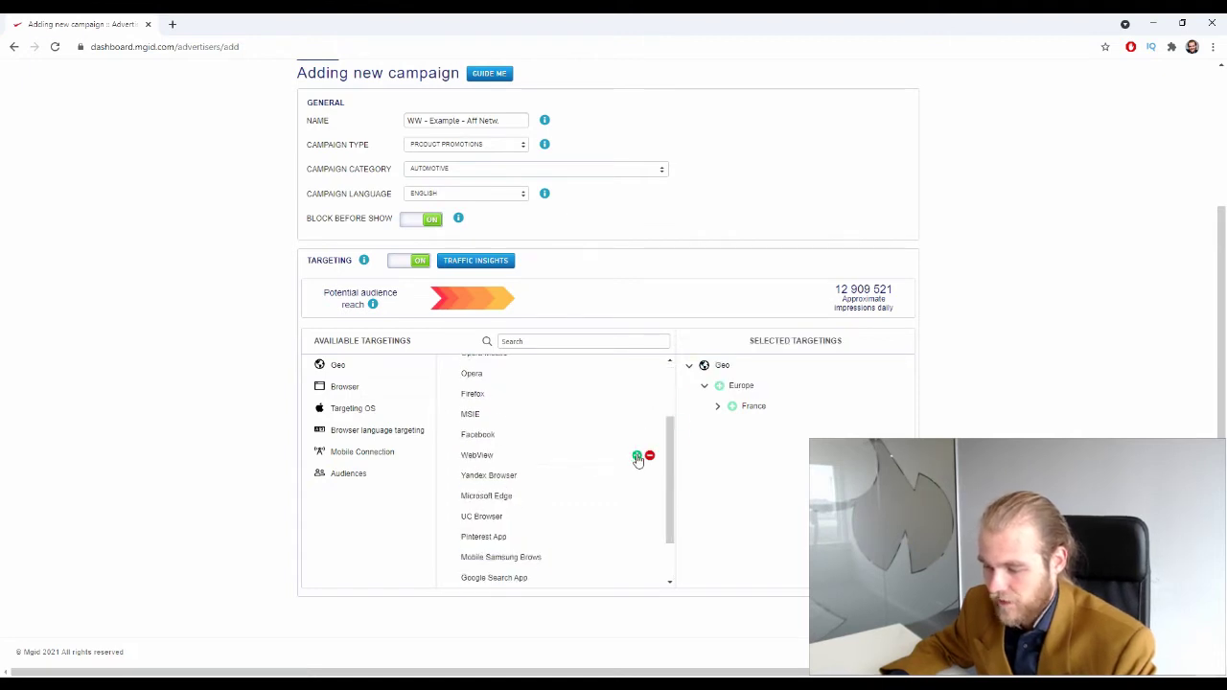
pyautogui.click(636, 455)
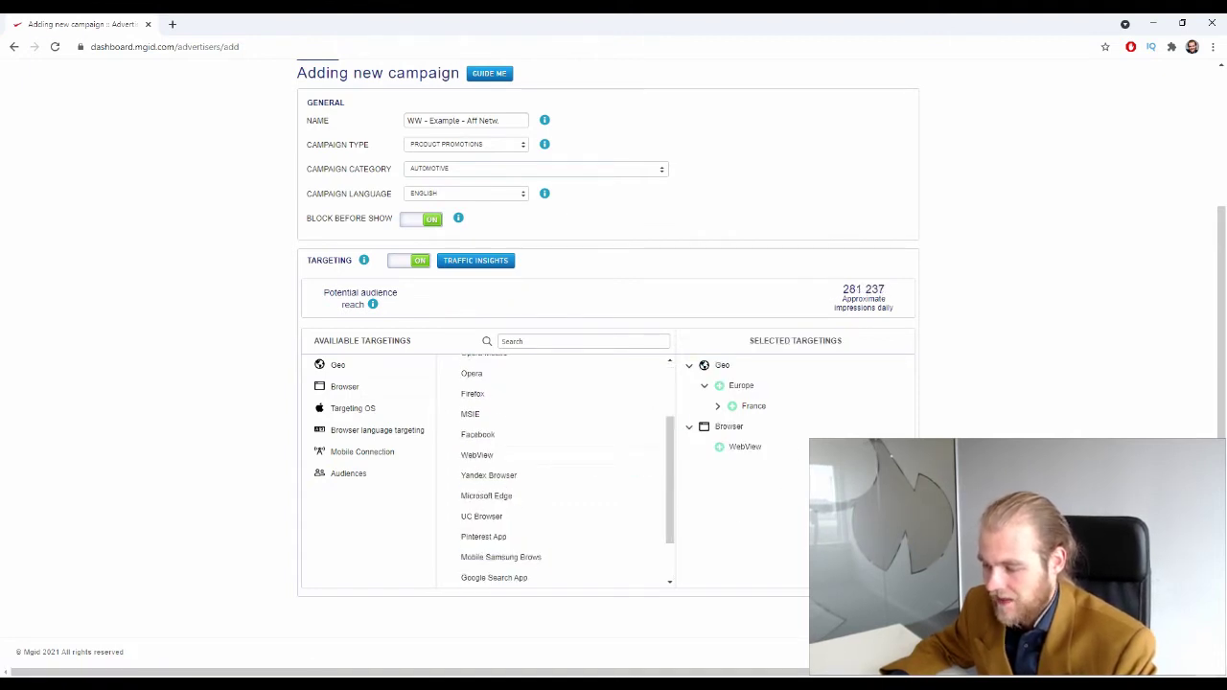
pyautogui.click(719, 447)
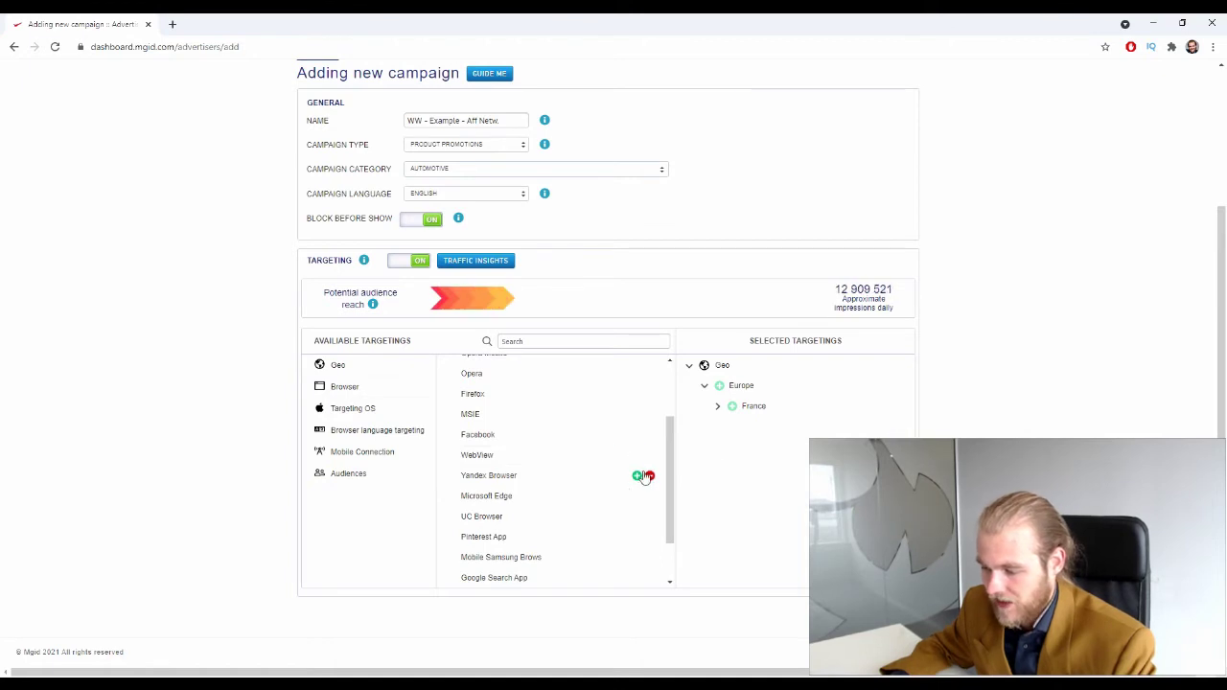
# Try including and excluding Google Chrome in the browser targeting, clearing it from the selected targetings each time
pyautogui.scroll(5, 674, 469)
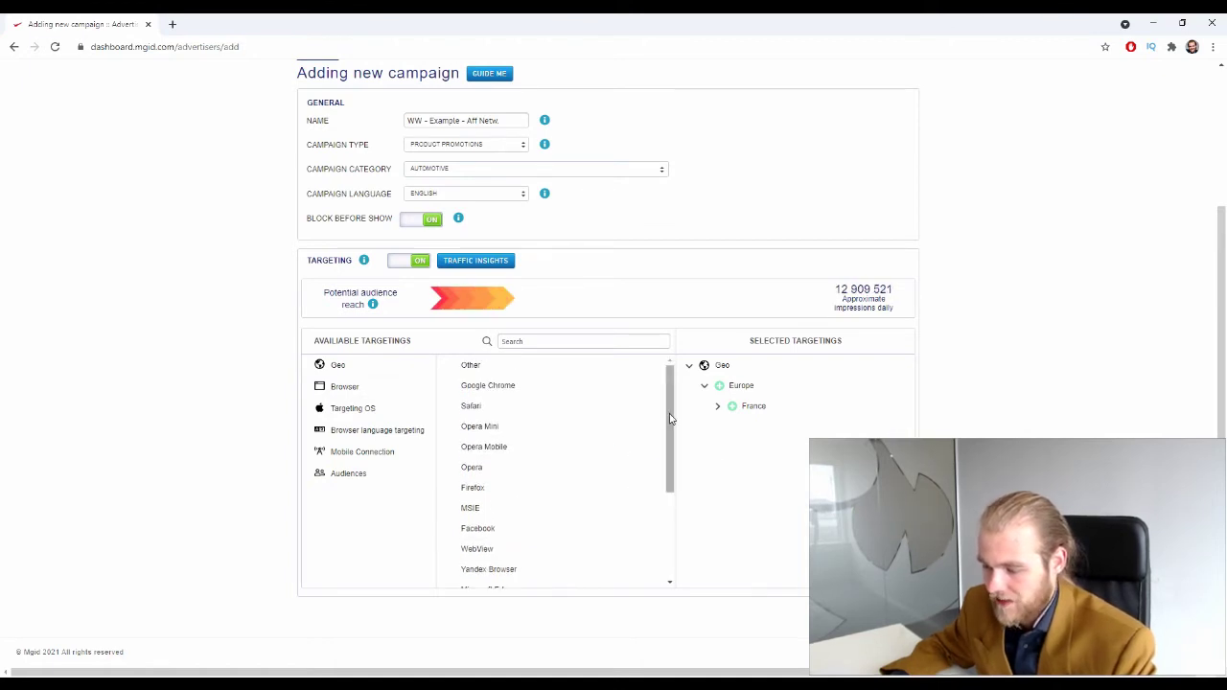
pyautogui.scroll(-10, 668, 411)
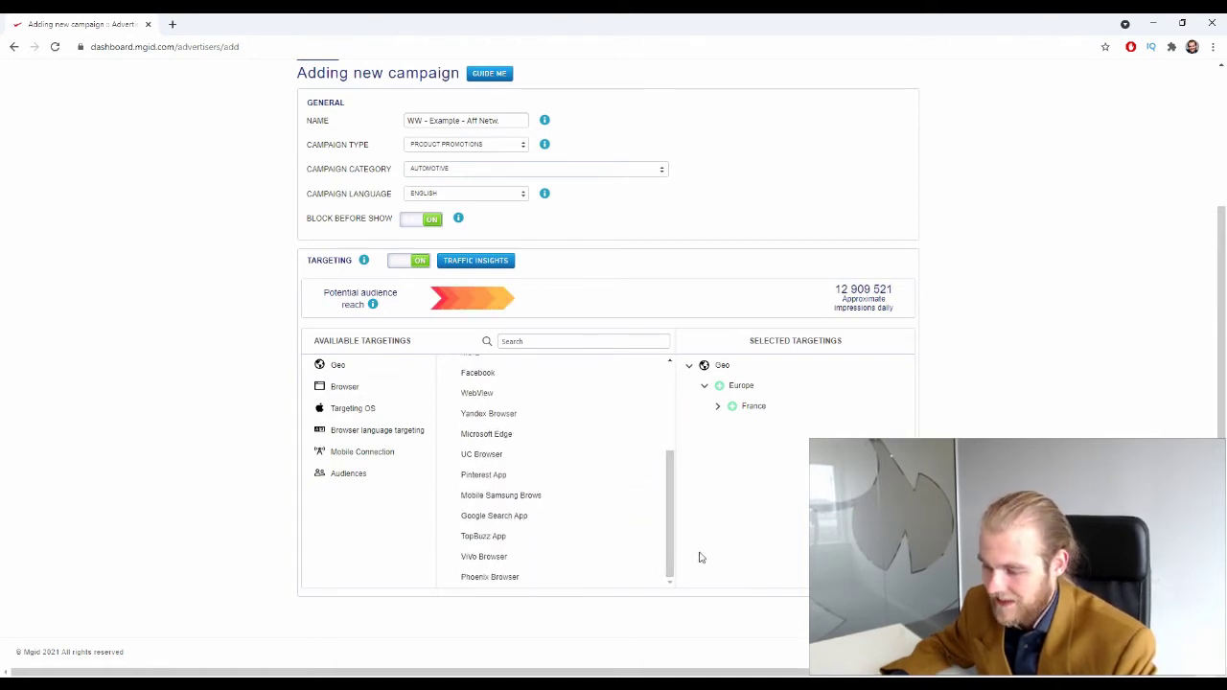
pyautogui.moveTo(669, 543); pyautogui.dragTo(669, 458)
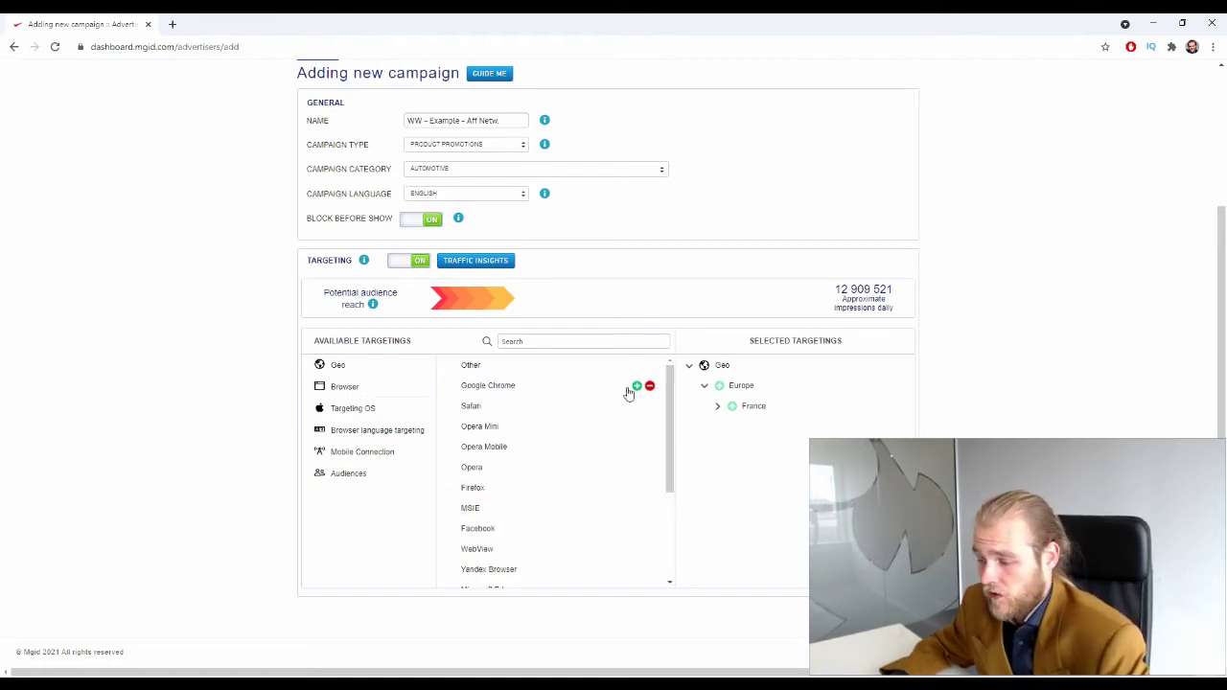
pyautogui.click(637, 385)
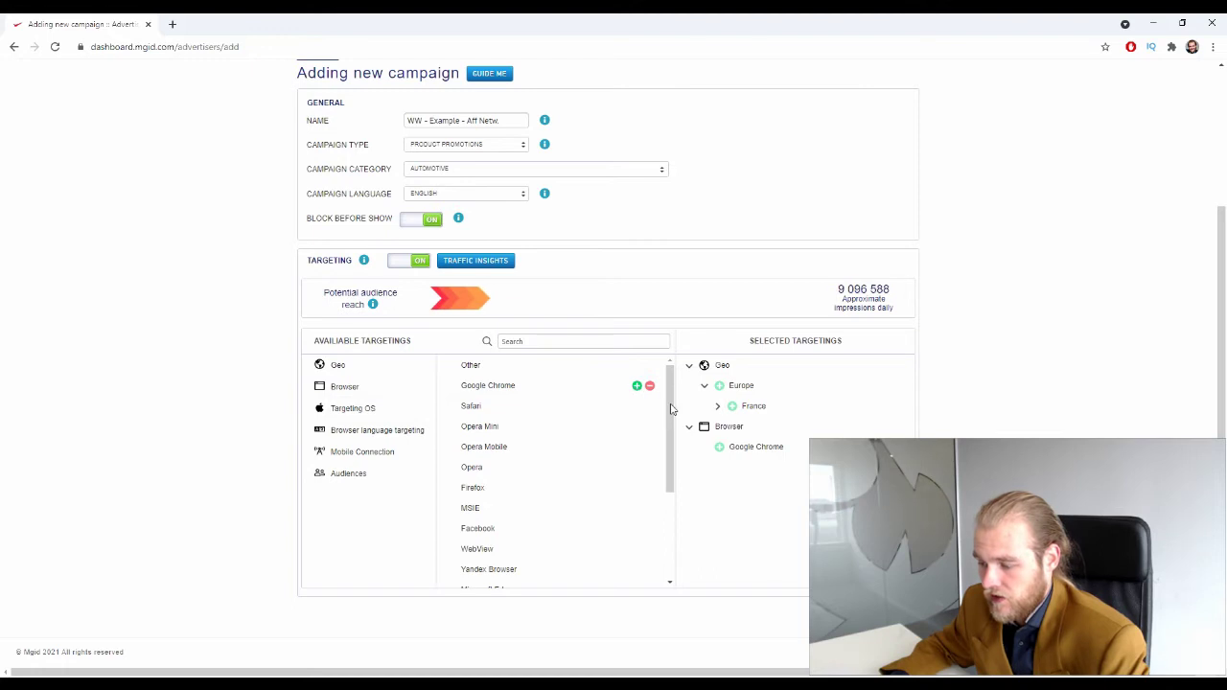
pyautogui.click(755, 447)
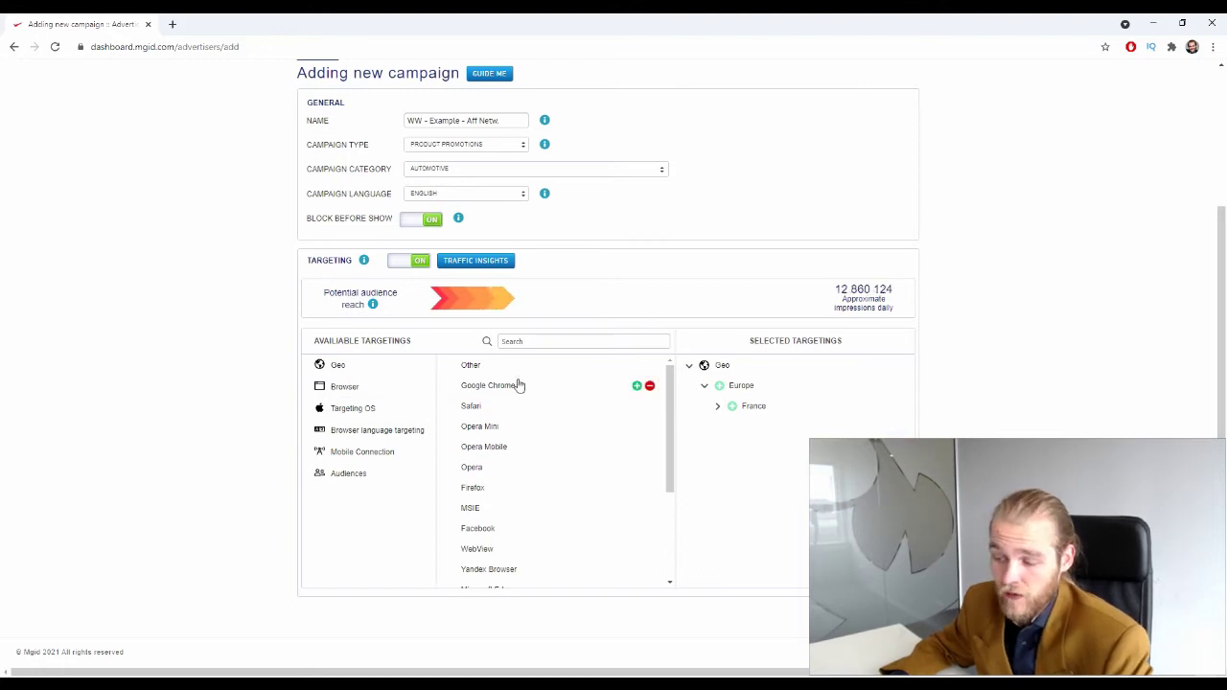
pyautogui.click(649, 385)
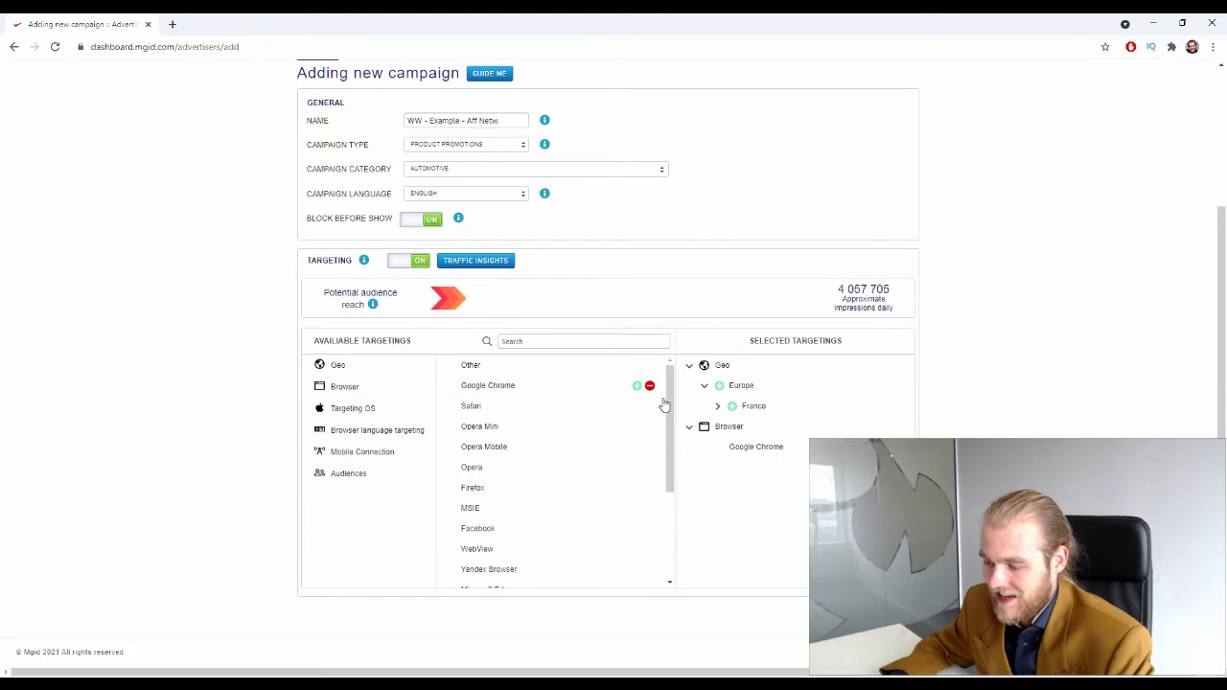
pyautogui.click(755, 446)
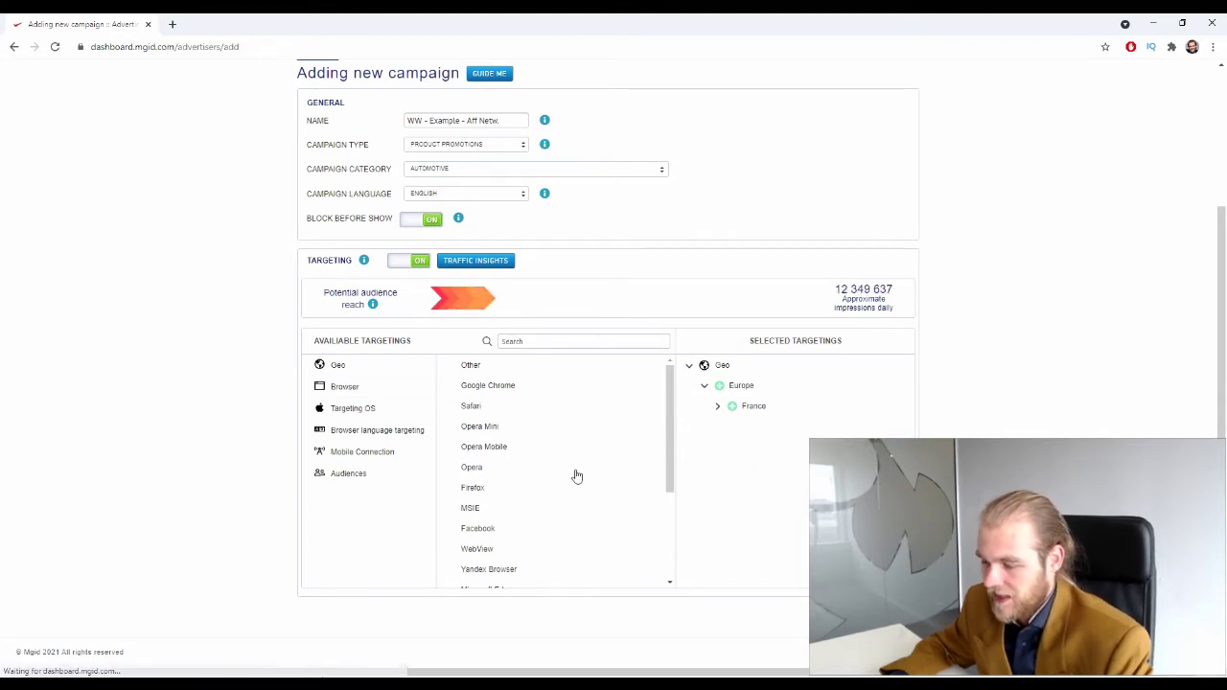
# Include Mobile OS in the campaign's OS targeting and expand the available Android versions
pyautogui.click(355, 408)
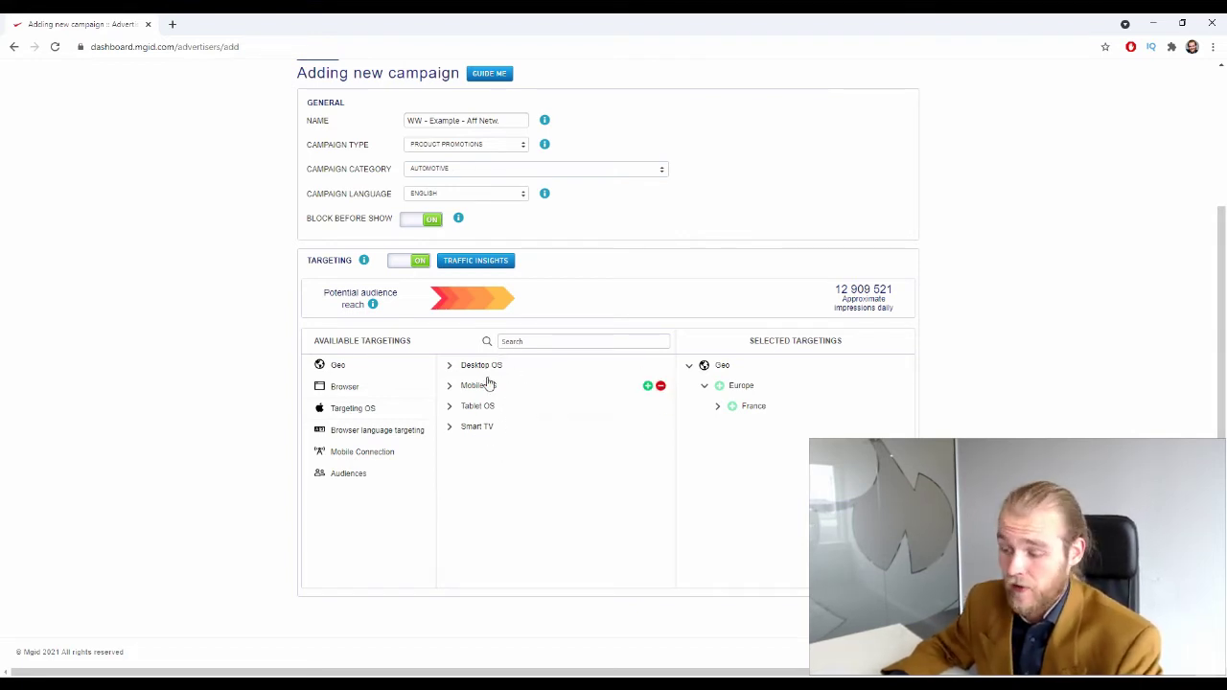
pyautogui.click(648, 386)
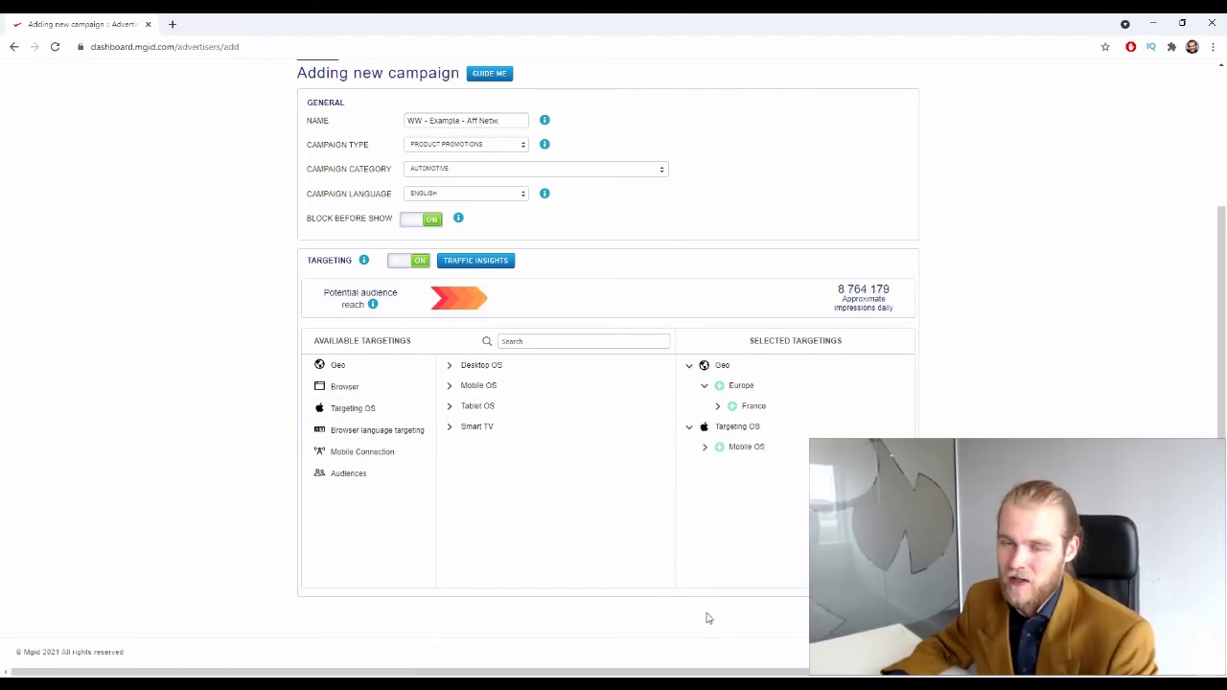
pyautogui.click(450, 386)
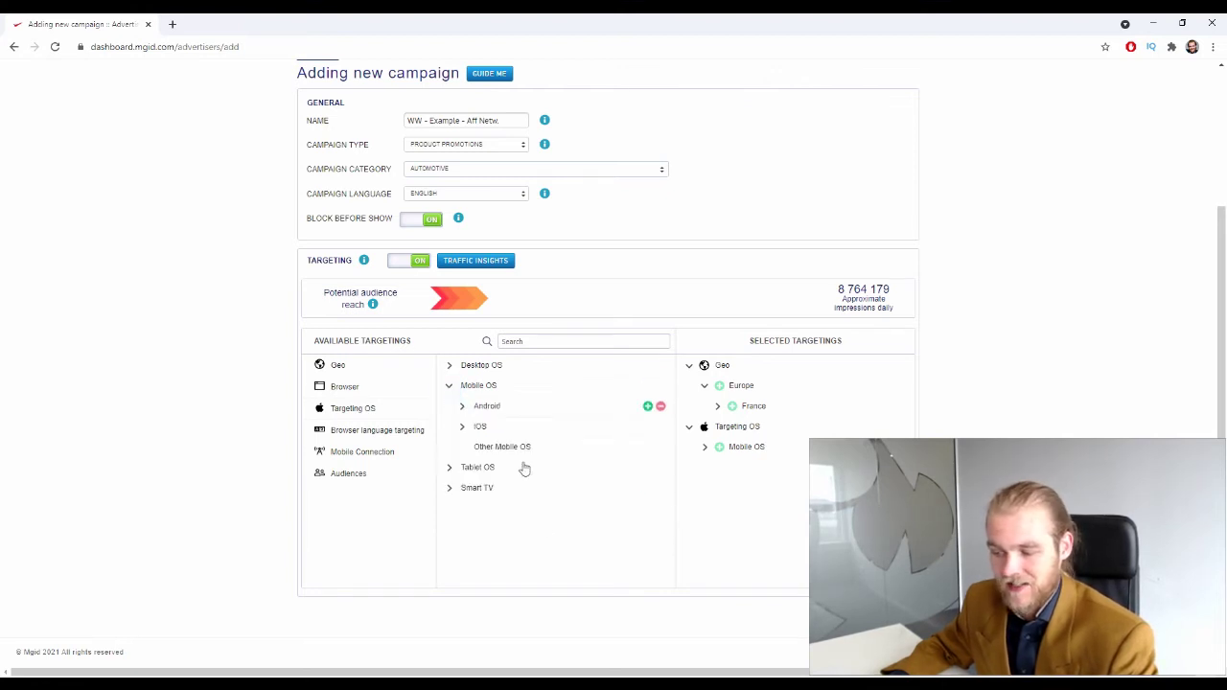
pyautogui.click(461, 407)
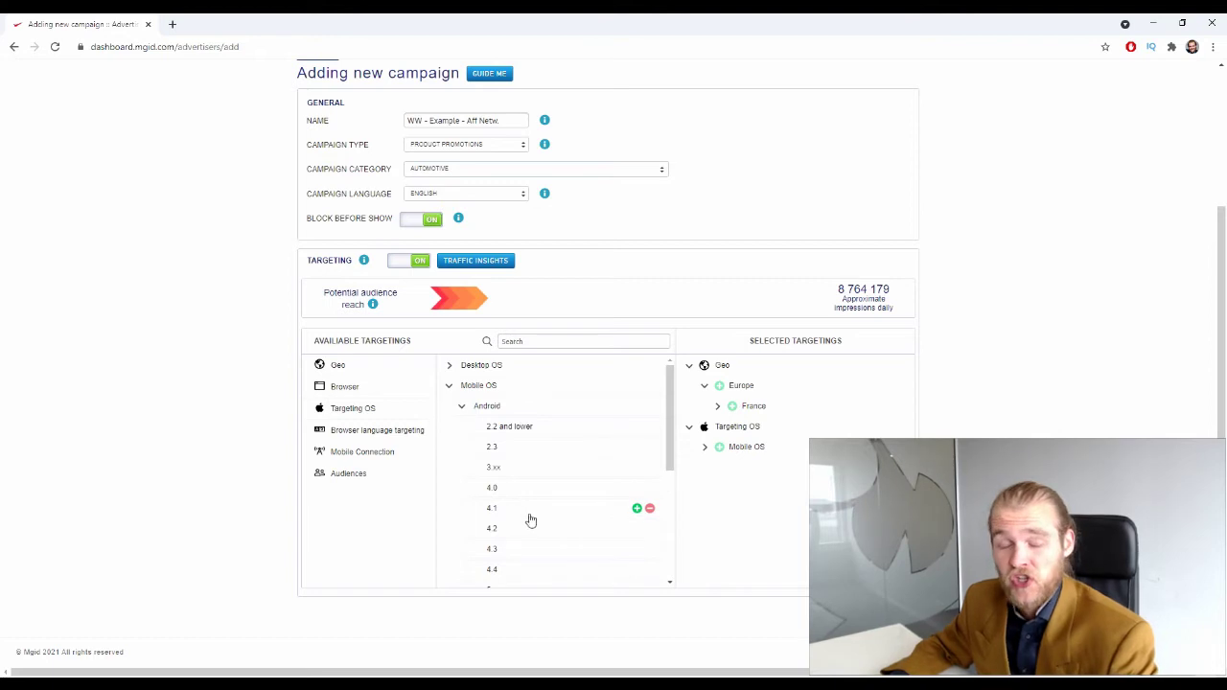
# Remove Android 2.2 and lower from the Mobile OS targeting and check the Android versions in the selected targetings
pyautogui.moveTo(521, 429)
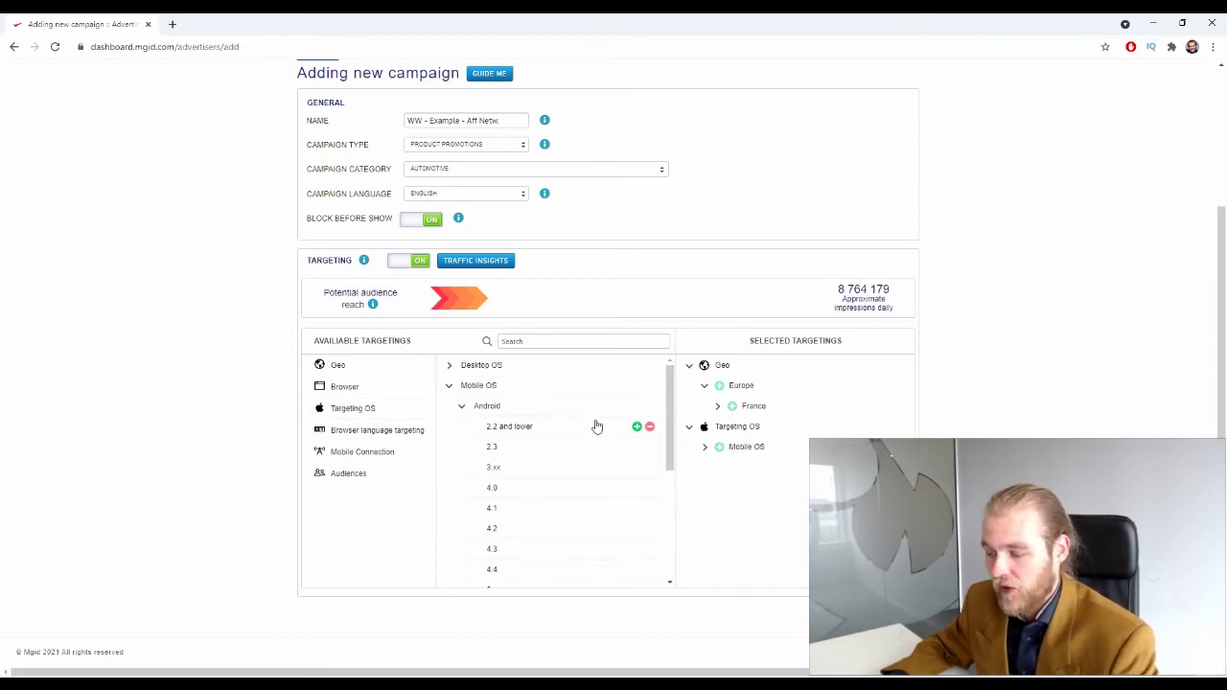
pyautogui.scroll(-1, 647, 433)
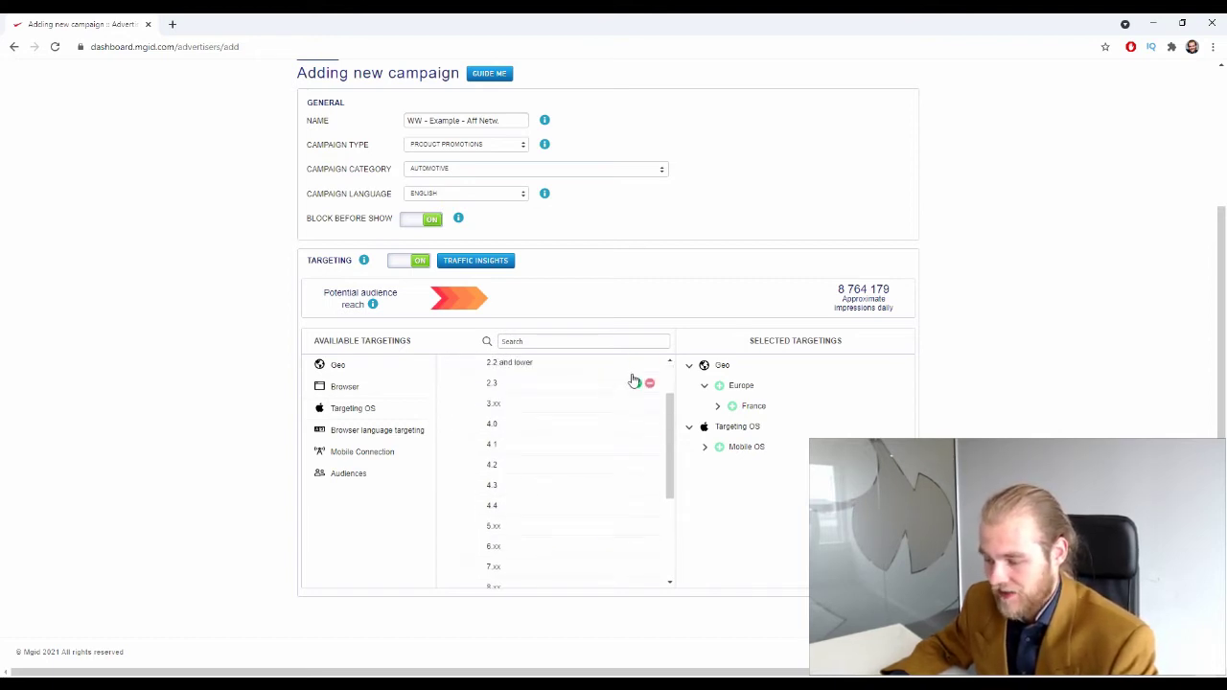
pyautogui.scroll(1, 624, 430)
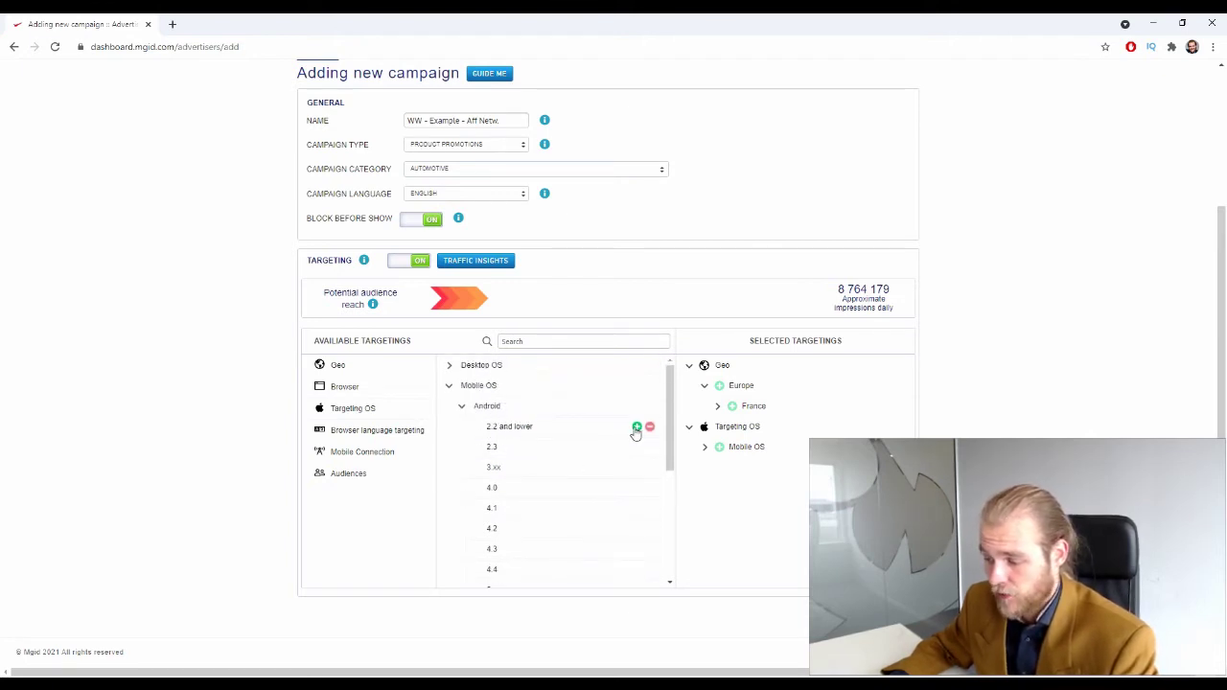
pyautogui.click(648, 427)
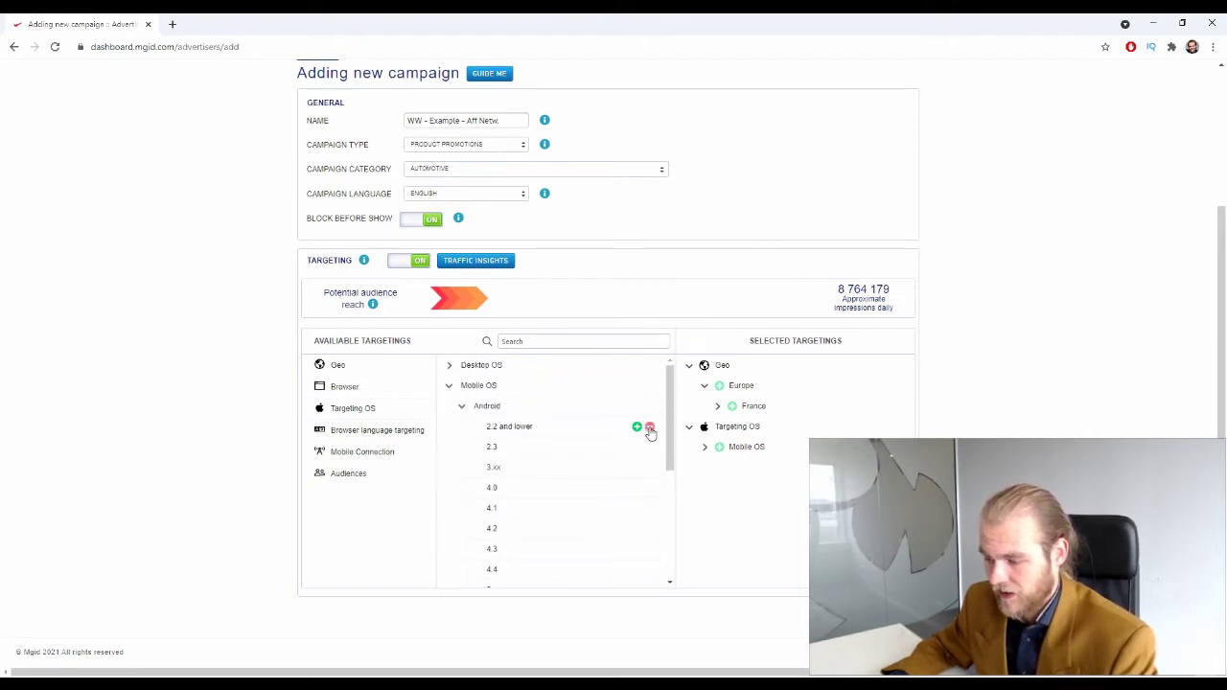
pyautogui.click(649, 427)
pyautogui.click(705, 447)
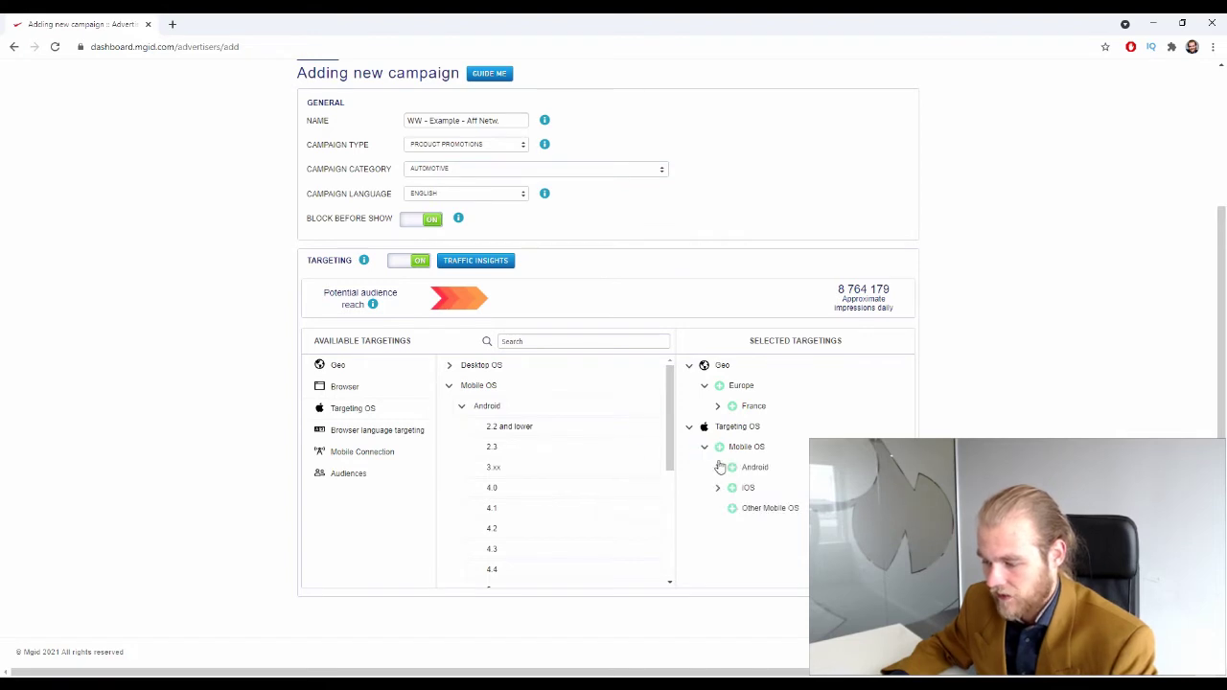
pyautogui.click(716, 468)
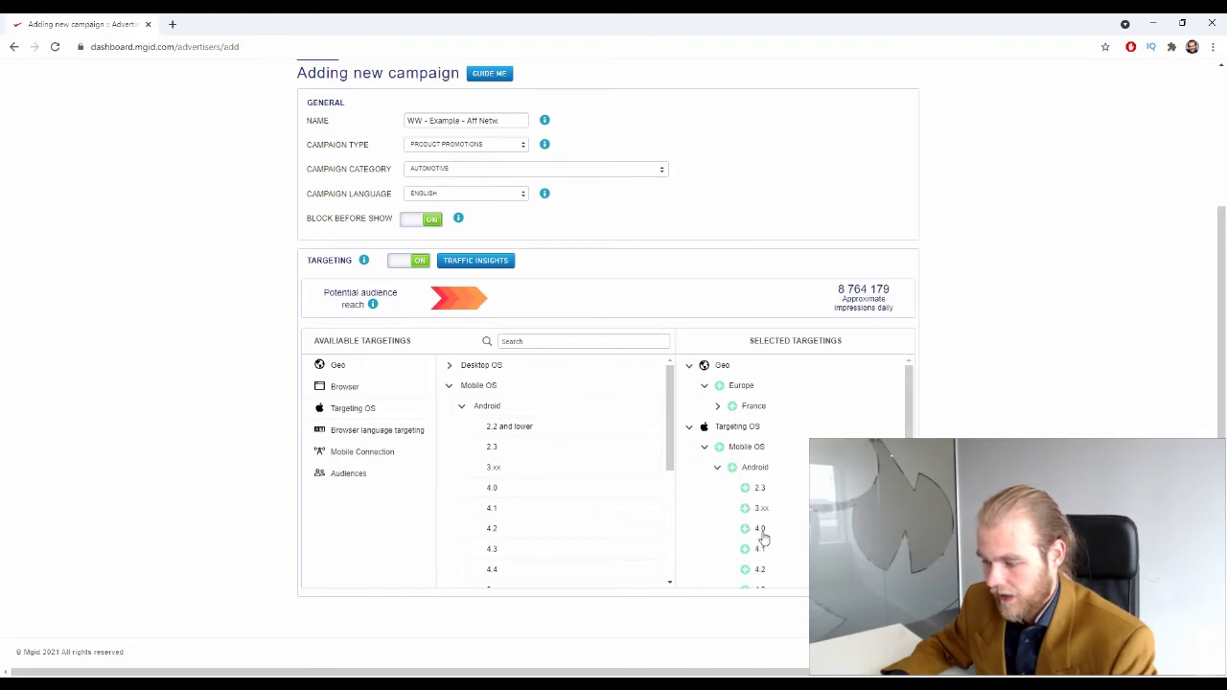
pyautogui.click(649, 428)
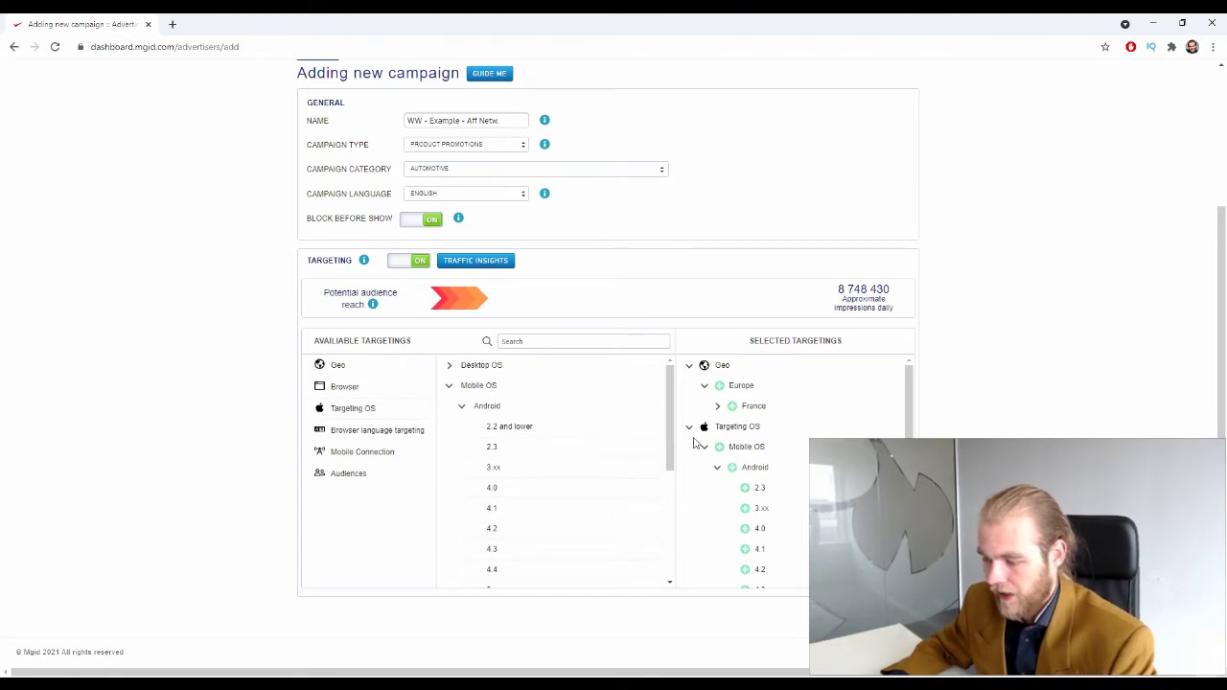
pyautogui.click(715, 468)
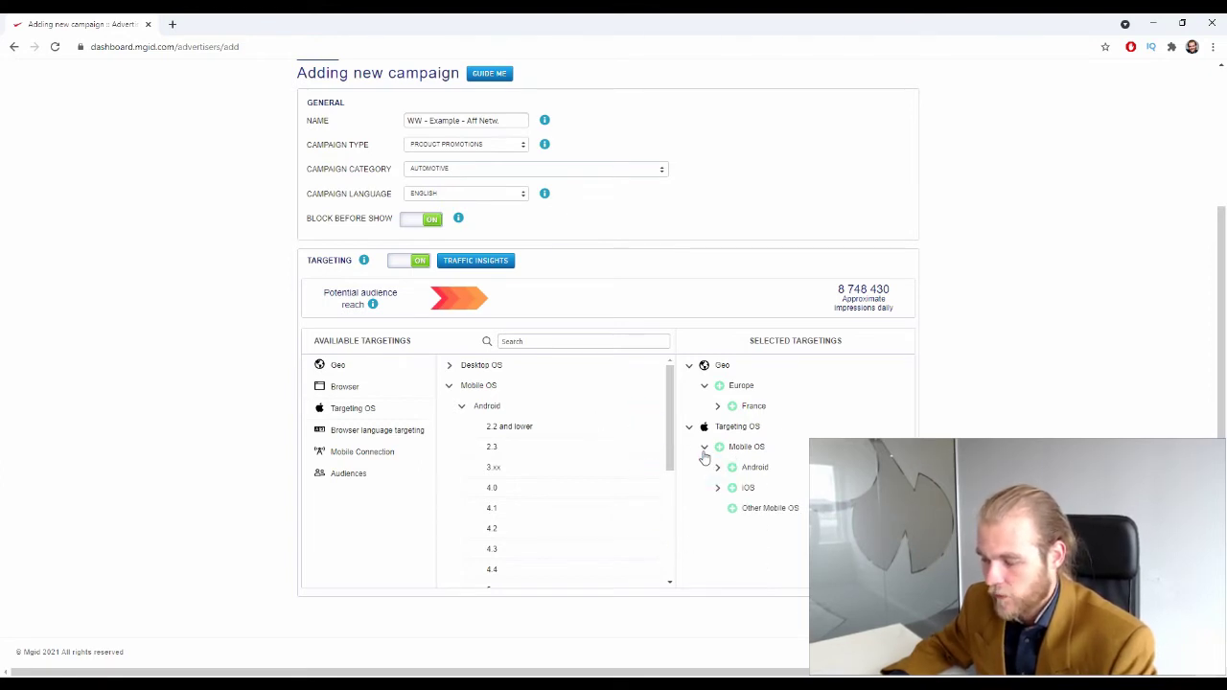
pyautogui.click(704, 446)
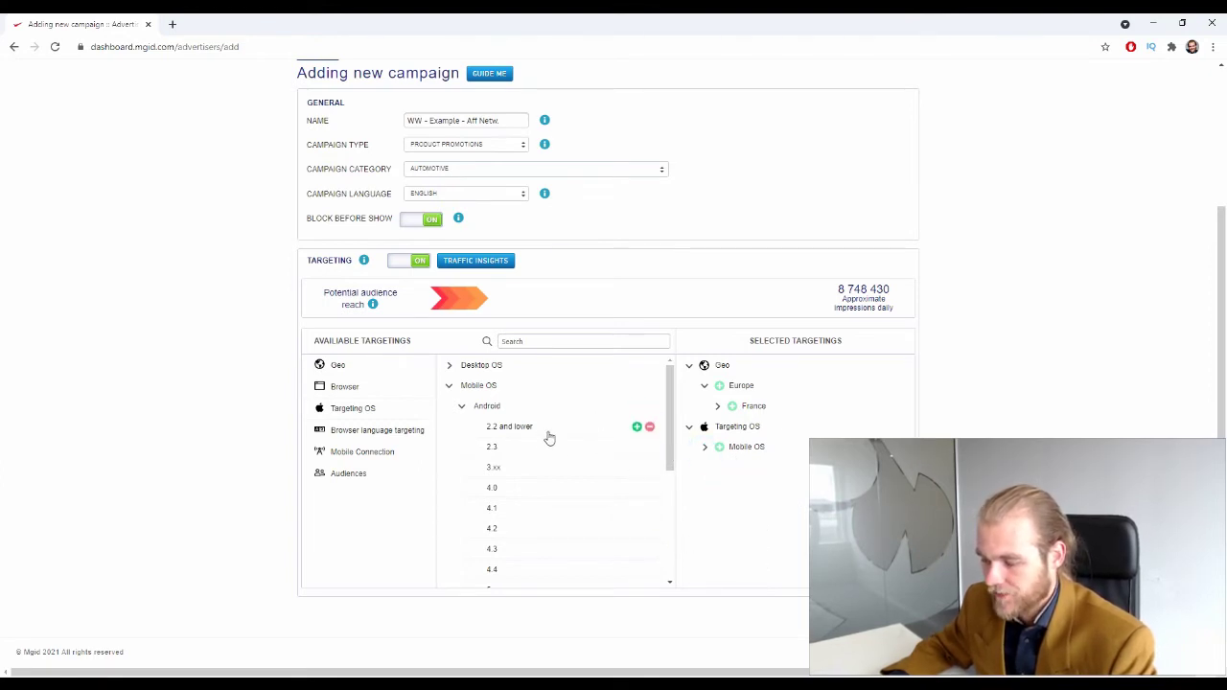
# Examine the languages offered for browser language targeting, from English down to French and beyond
pyautogui.click(385, 430)
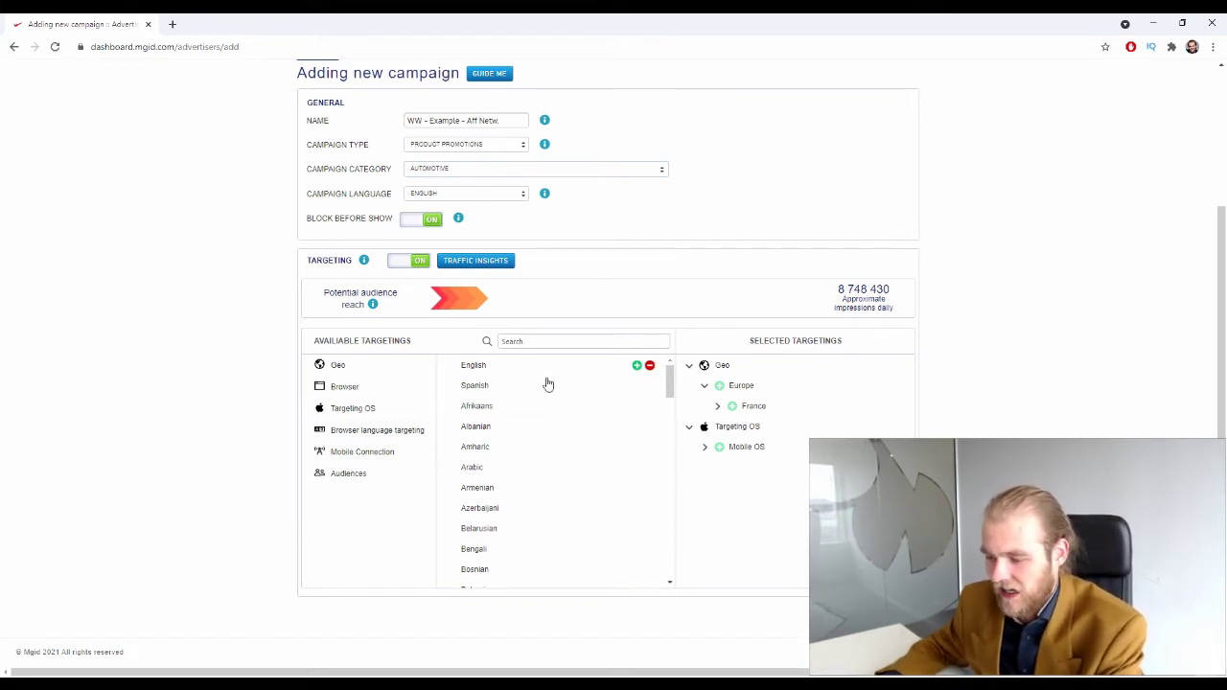
pyautogui.scroll(-1, 559, 413)
pyautogui.scroll(-5, 559, 413)
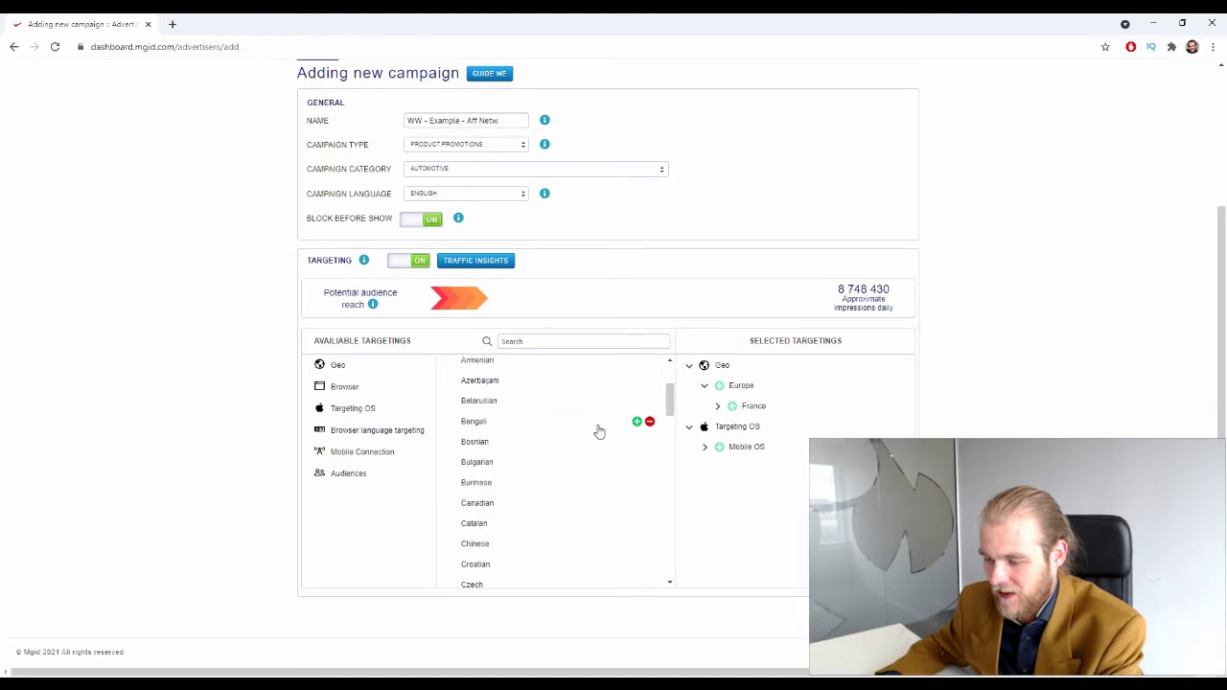
pyautogui.scroll(2, 578, 442)
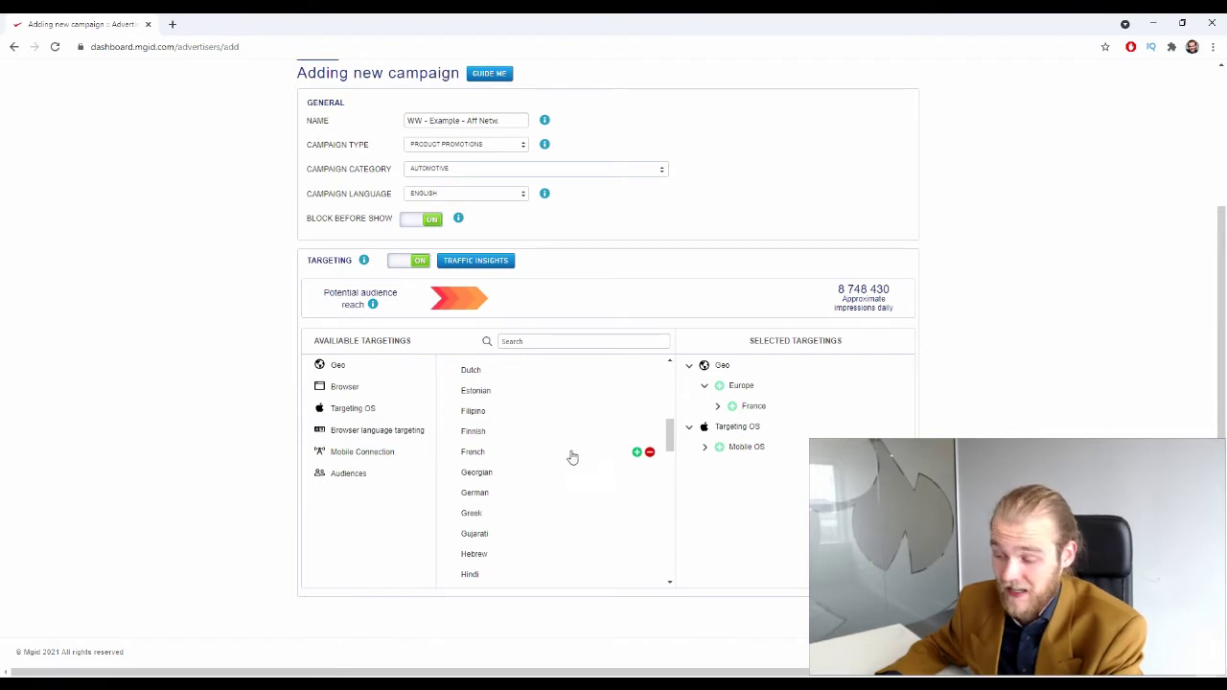
# Include French in the browser language targeting and check the Wi-Fi and Carrier options for mobile connection targeting
pyautogui.click(636, 453)
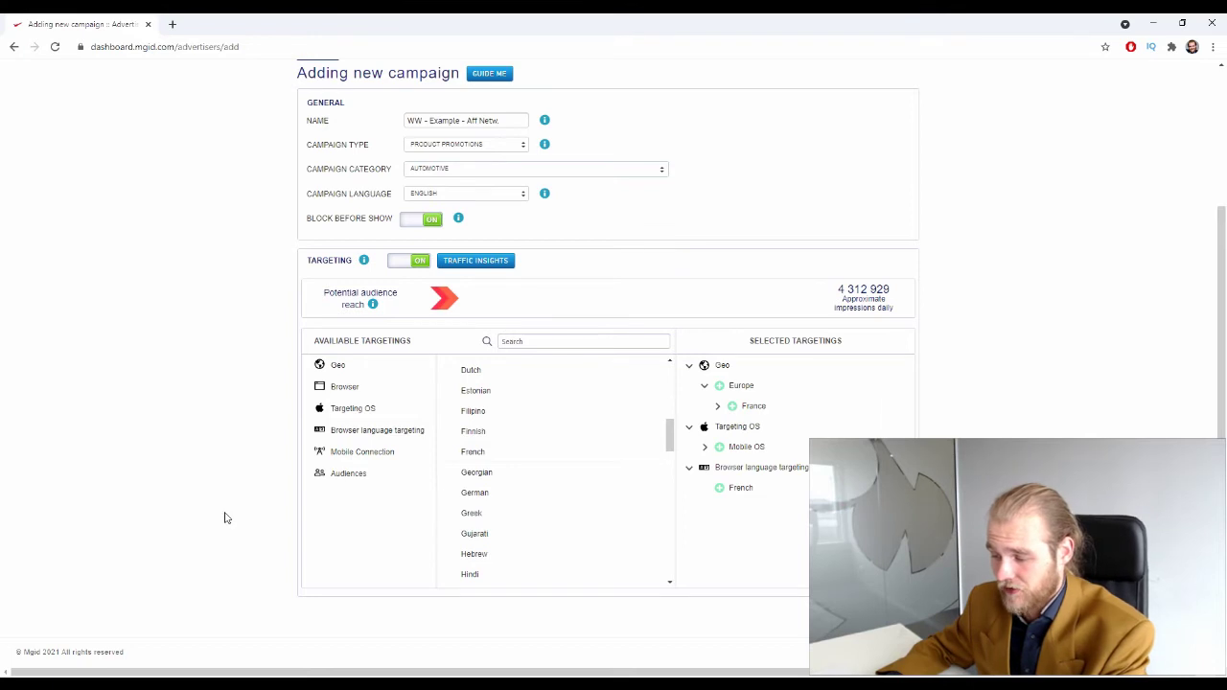
pyautogui.click(357, 452)
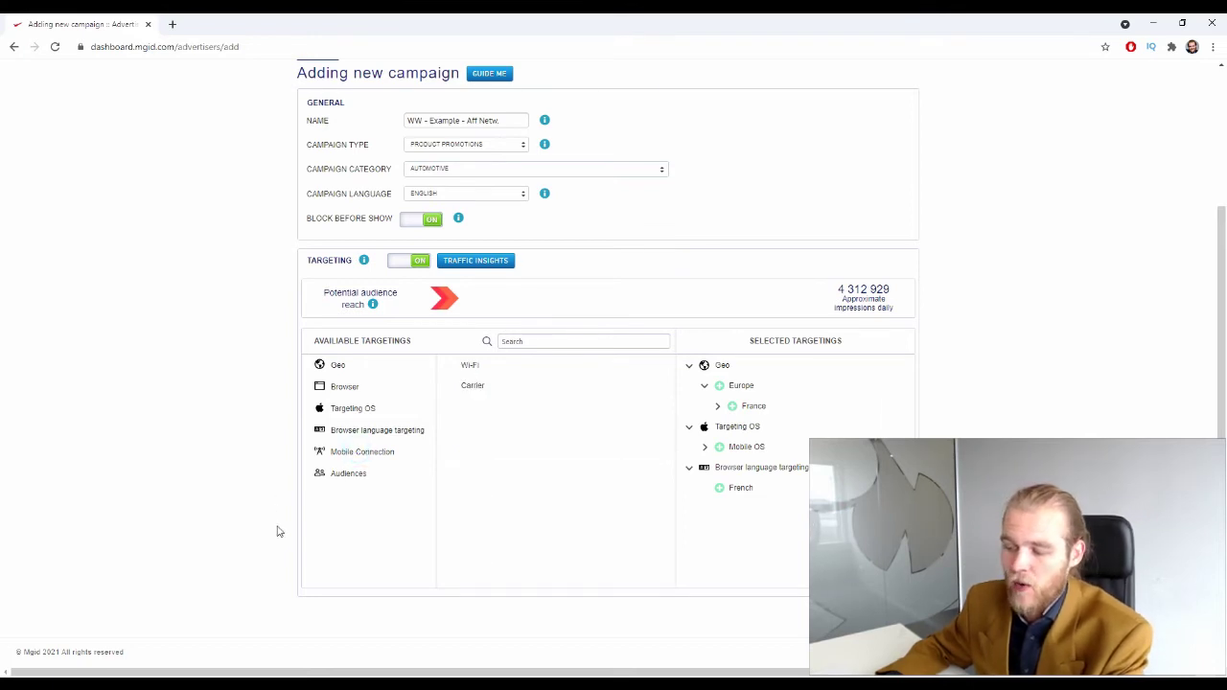
pyautogui.moveTo(493, 367)
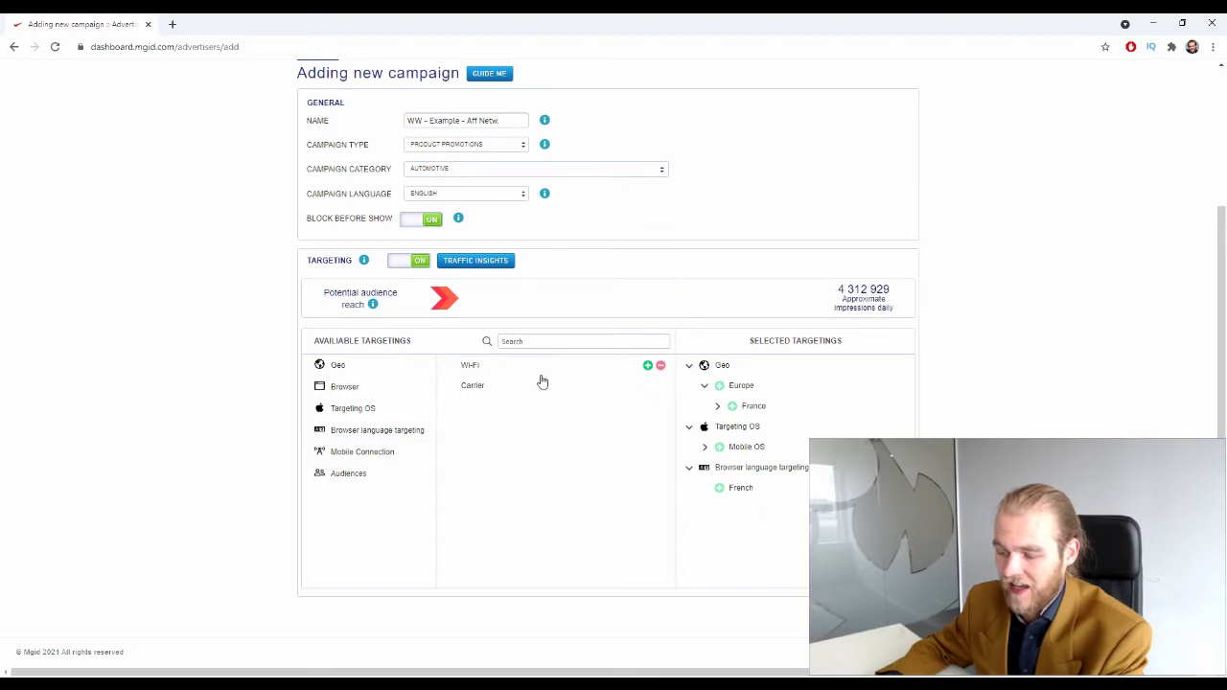
pyautogui.moveTo(569, 386)
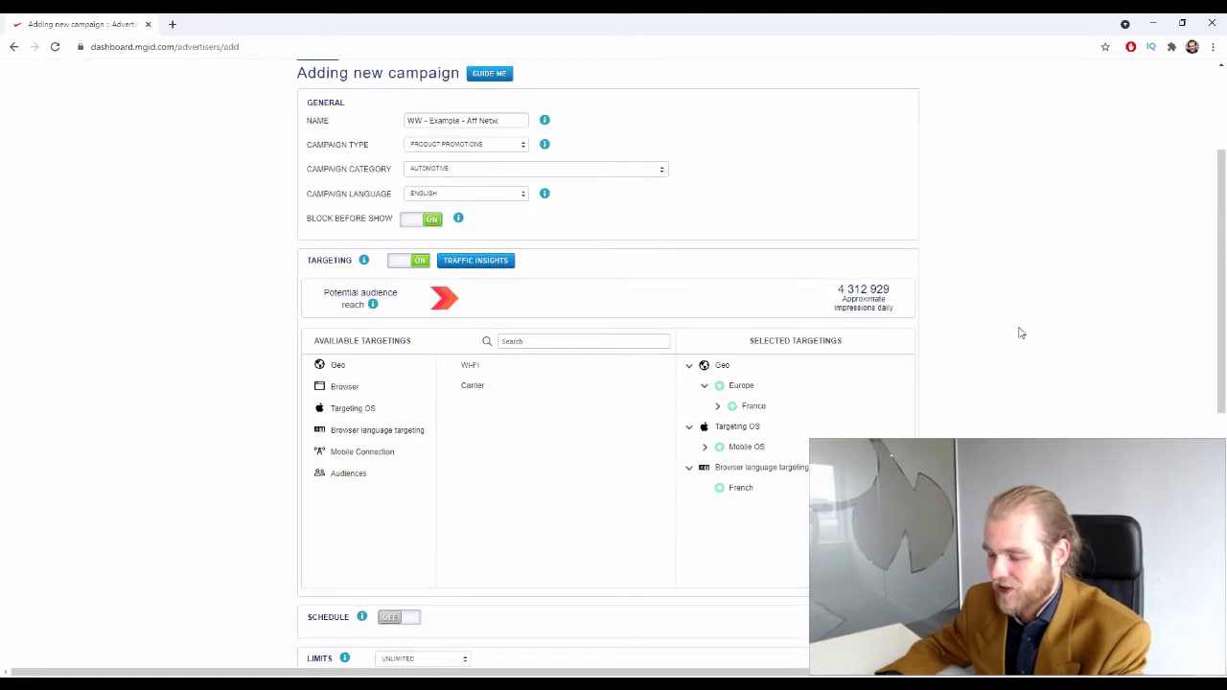
# Turn on the campaign schedule and try switching the Wednesday 03 hour slot off and on again
pyautogui.scroll(-2, 1018, 332)
pyautogui.scroll(-2, 1019, 327)
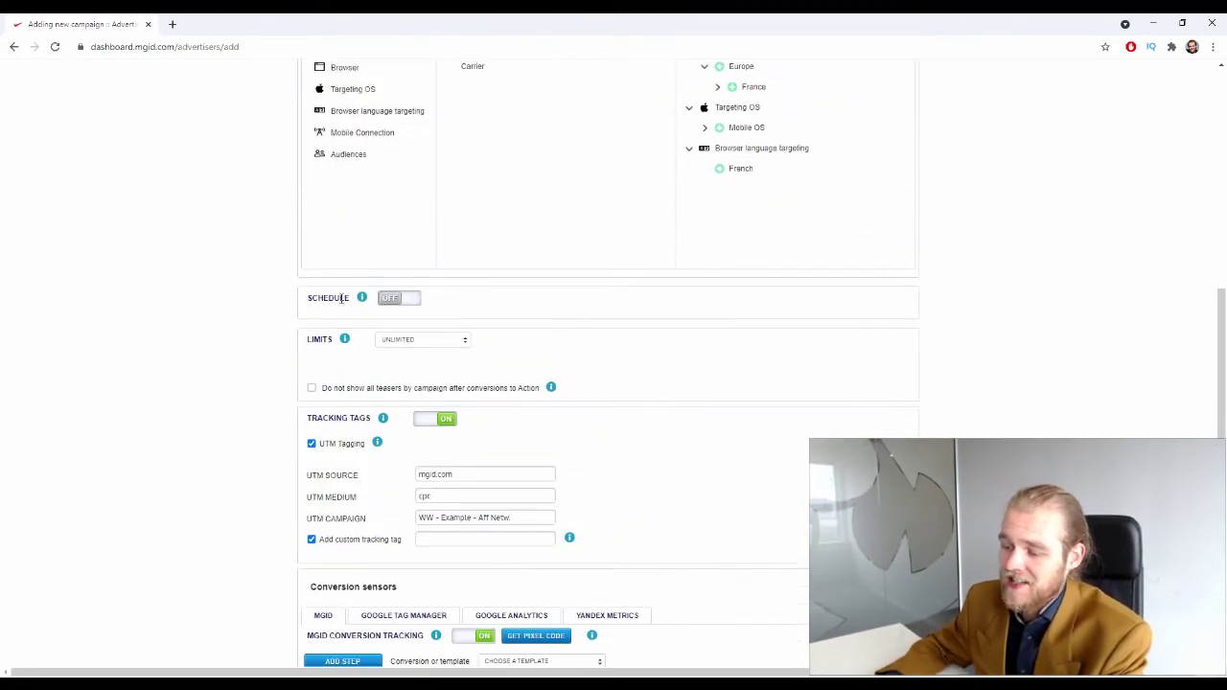
pyautogui.click(387, 299)
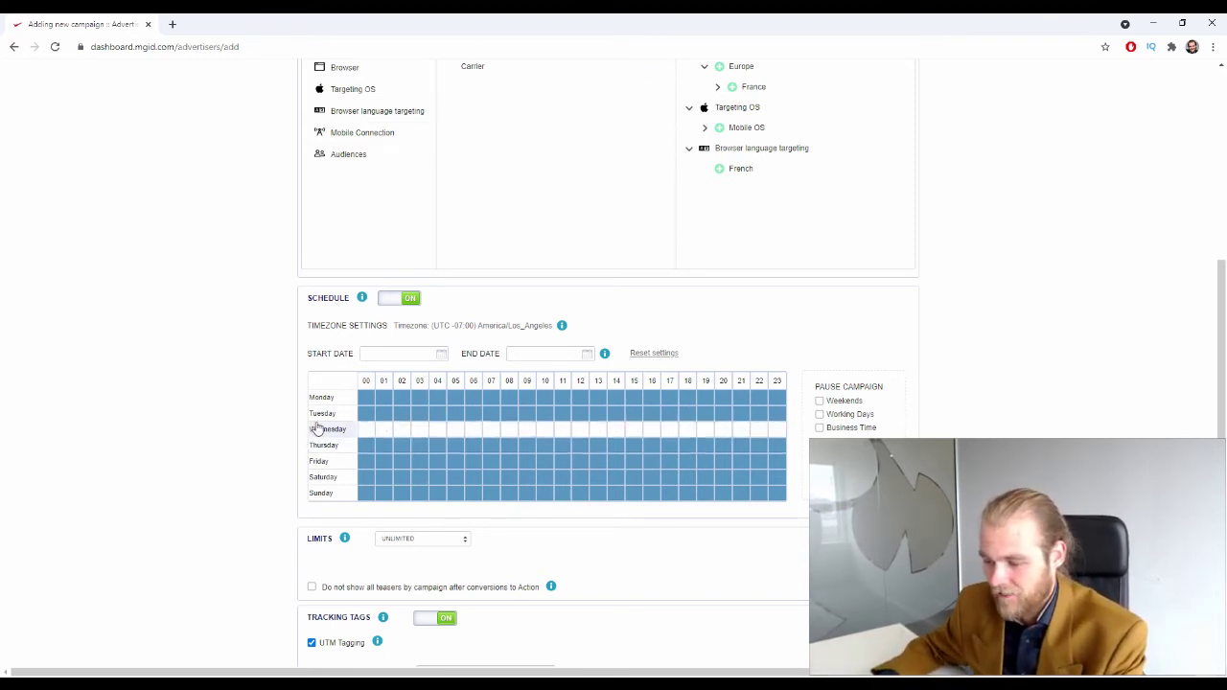
pyautogui.click(421, 431)
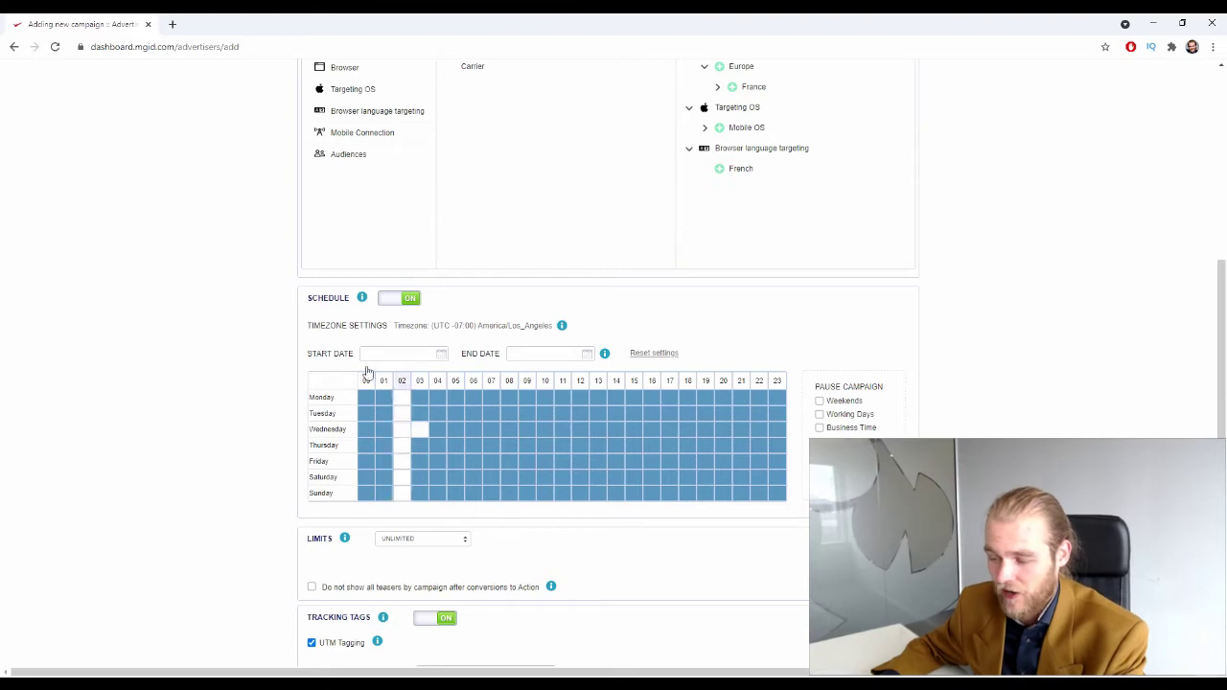
pyautogui.click(418, 433)
pyautogui.click(417, 433)
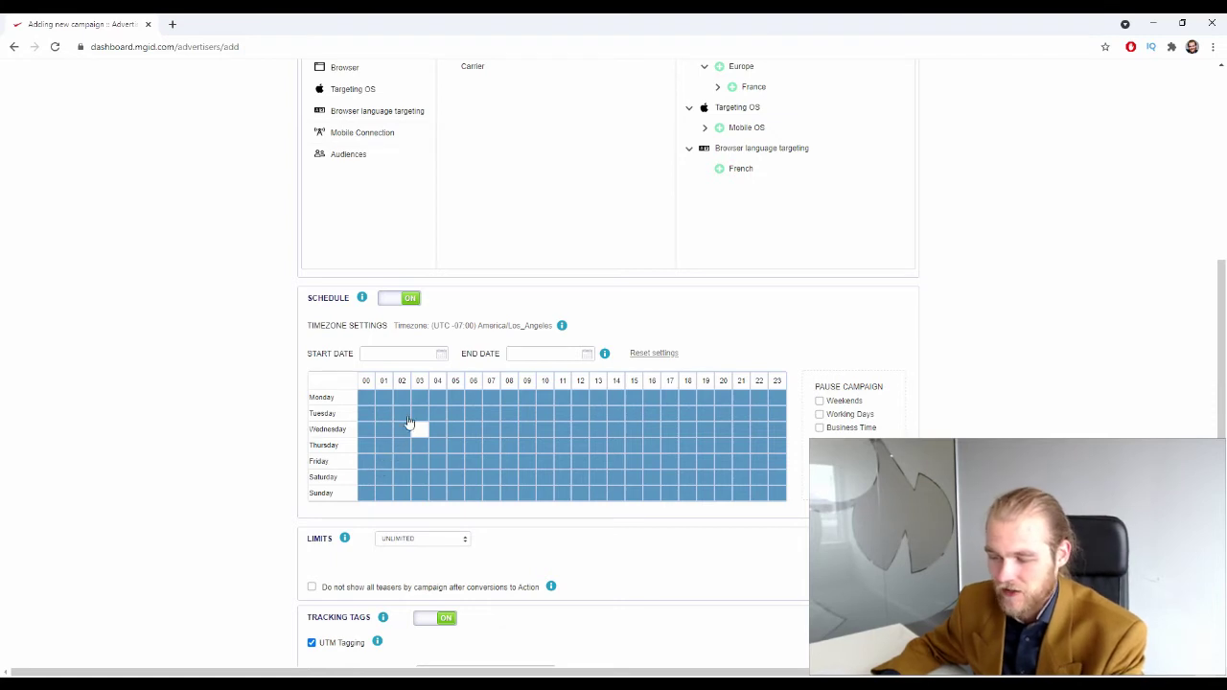
pyautogui.click(419, 431)
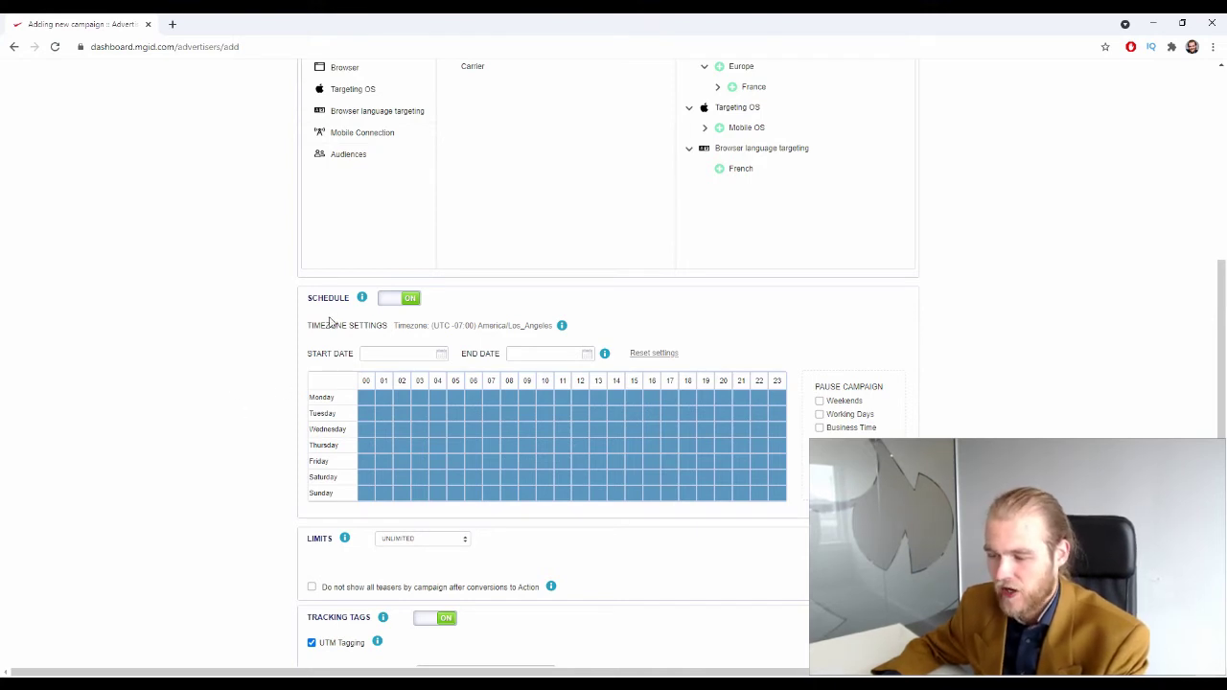
# Check the schedule's timezone settings and turn the campaign schedule off
pyautogui.moveTo(309, 325); pyautogui.dragTo(386, 334)
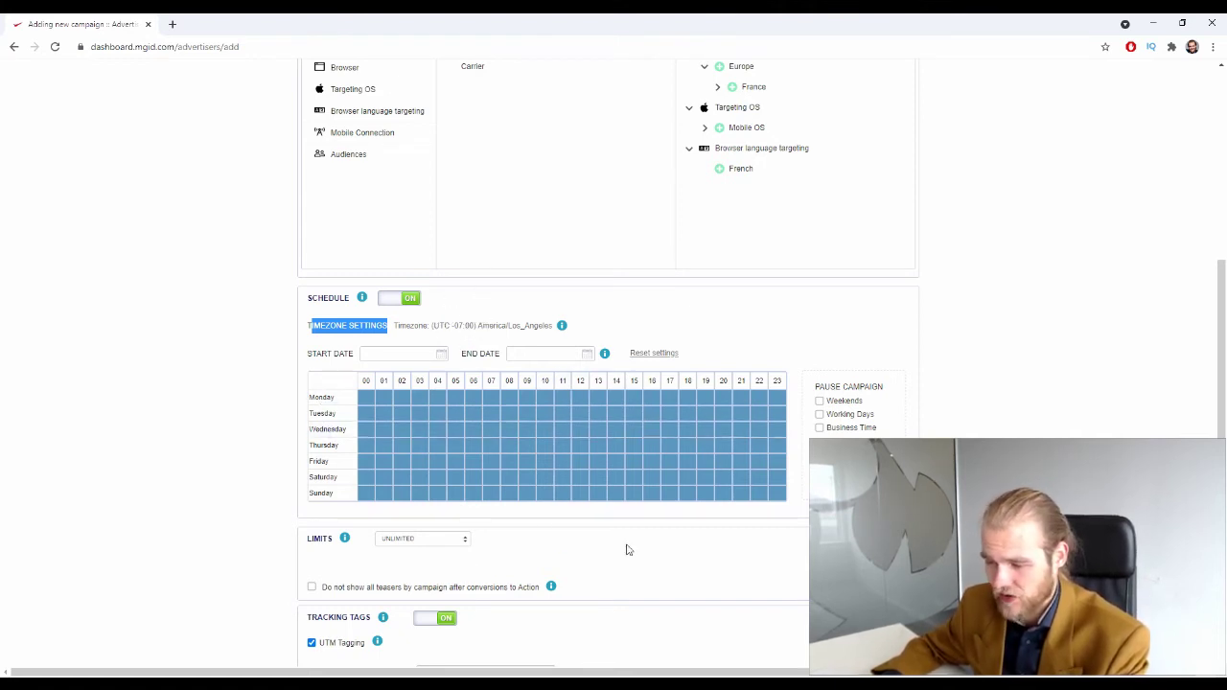
pyautogui.click(542, 414)
pyautogui.click(399, 299)
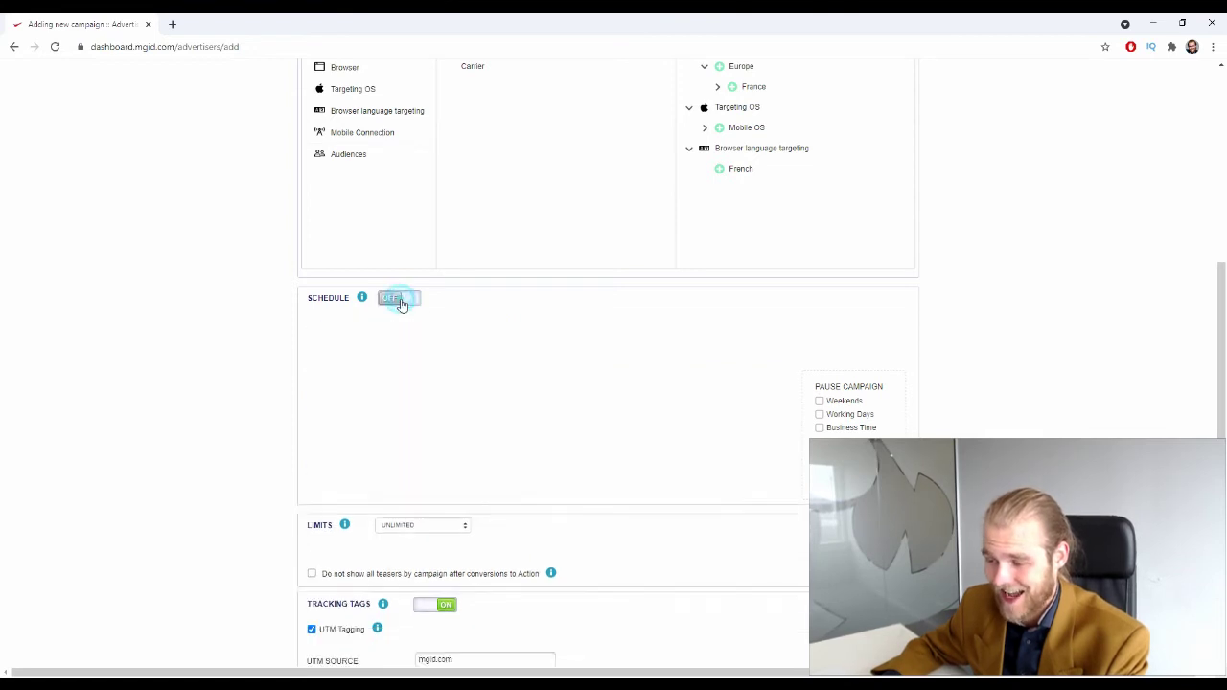
# Try the campaign limit types By clicks, Select budget and By conversion, and return the limits to Unlimited
pyautogui.scroll(-1, 243, 293)
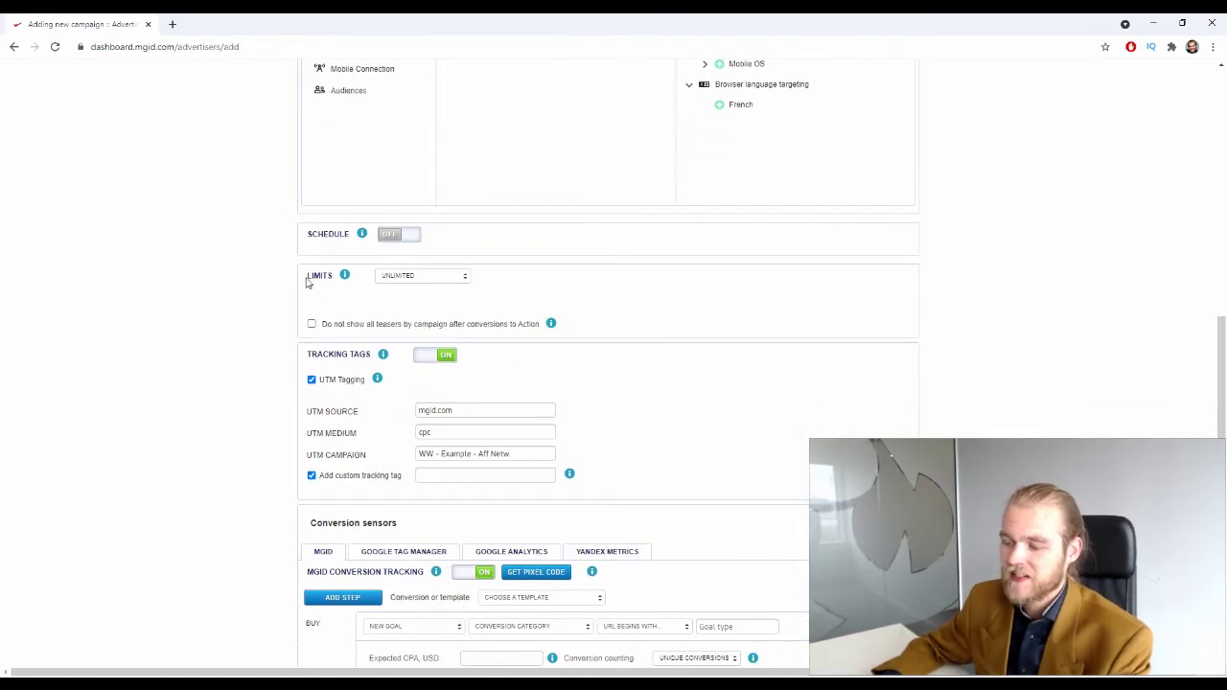
pyautogui.click(417, 276)
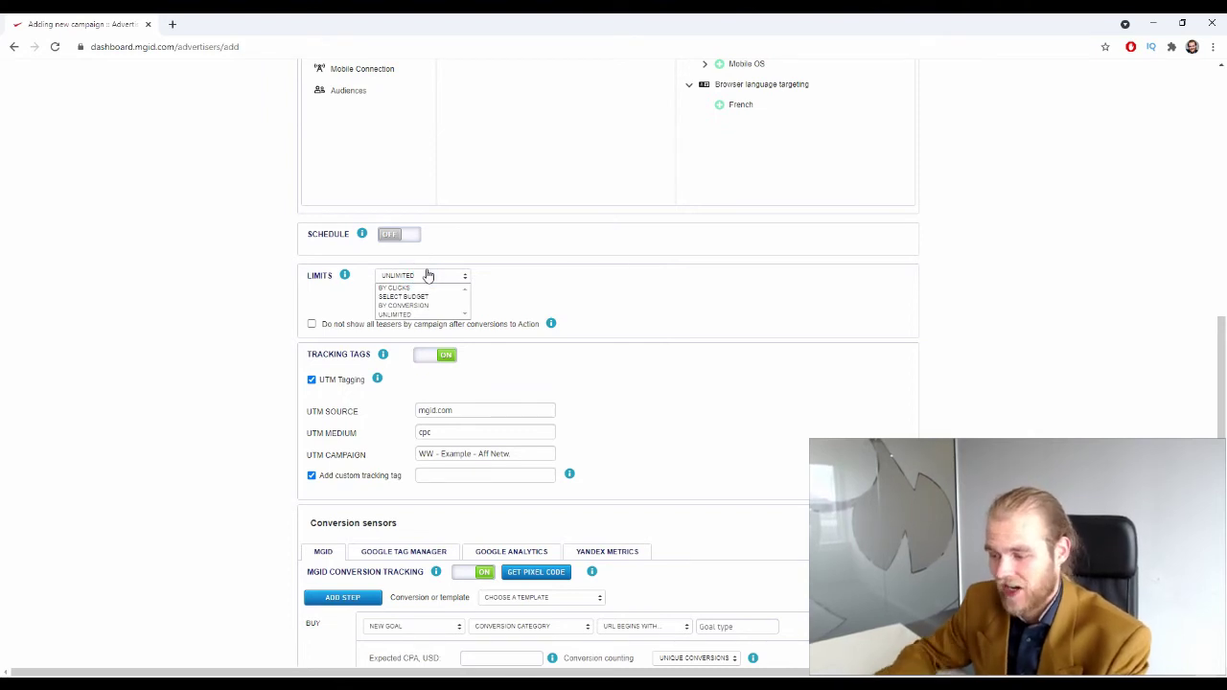
pyautogui.click(426, 288)
pyautogui.click(446, 276)
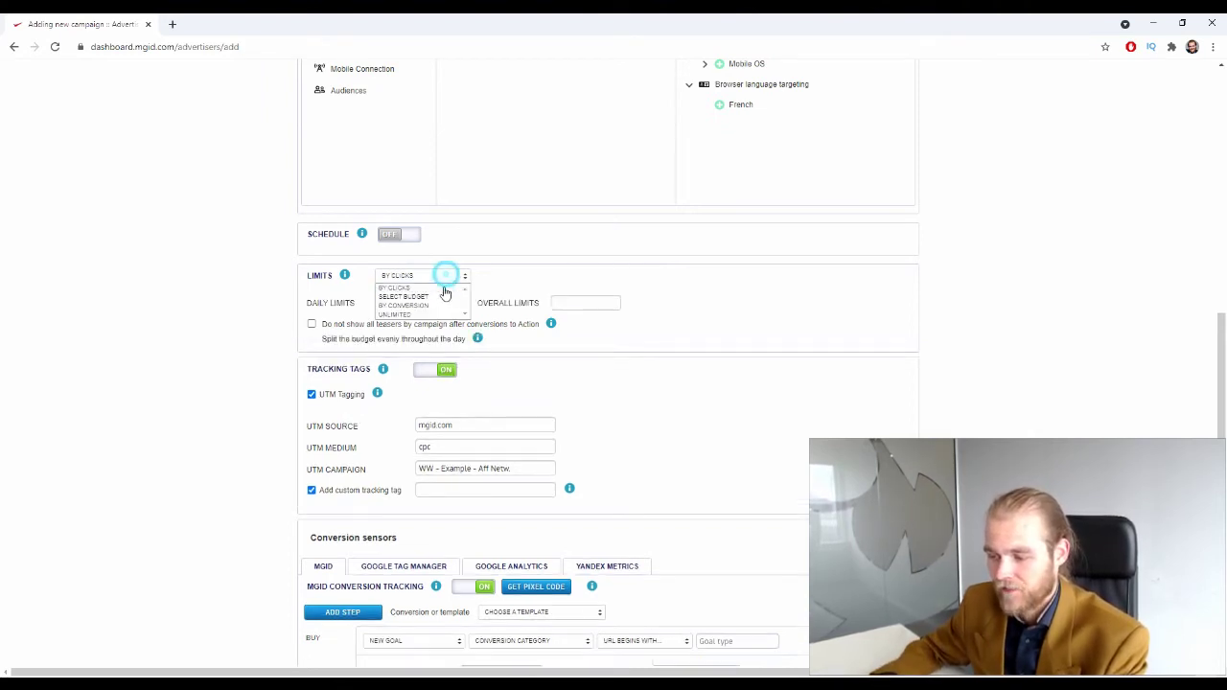
pyautogui.click(312, 305)
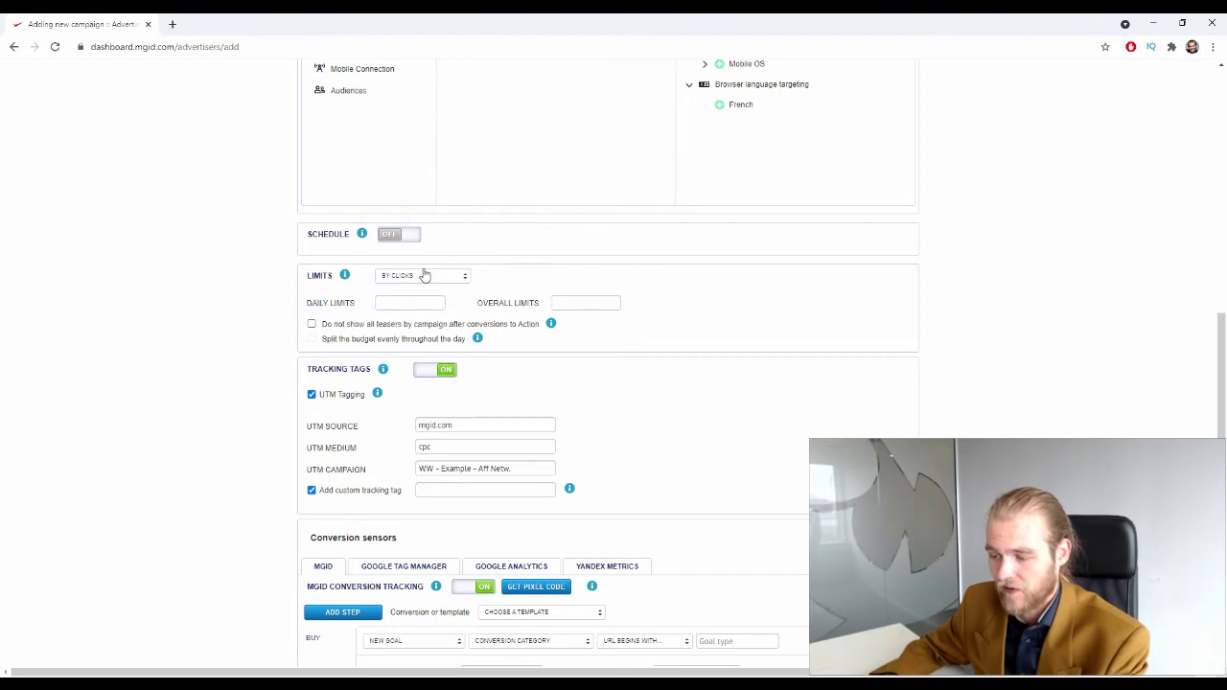
pyautogui.click(425, 276)
pyautogui.click(437, 297)
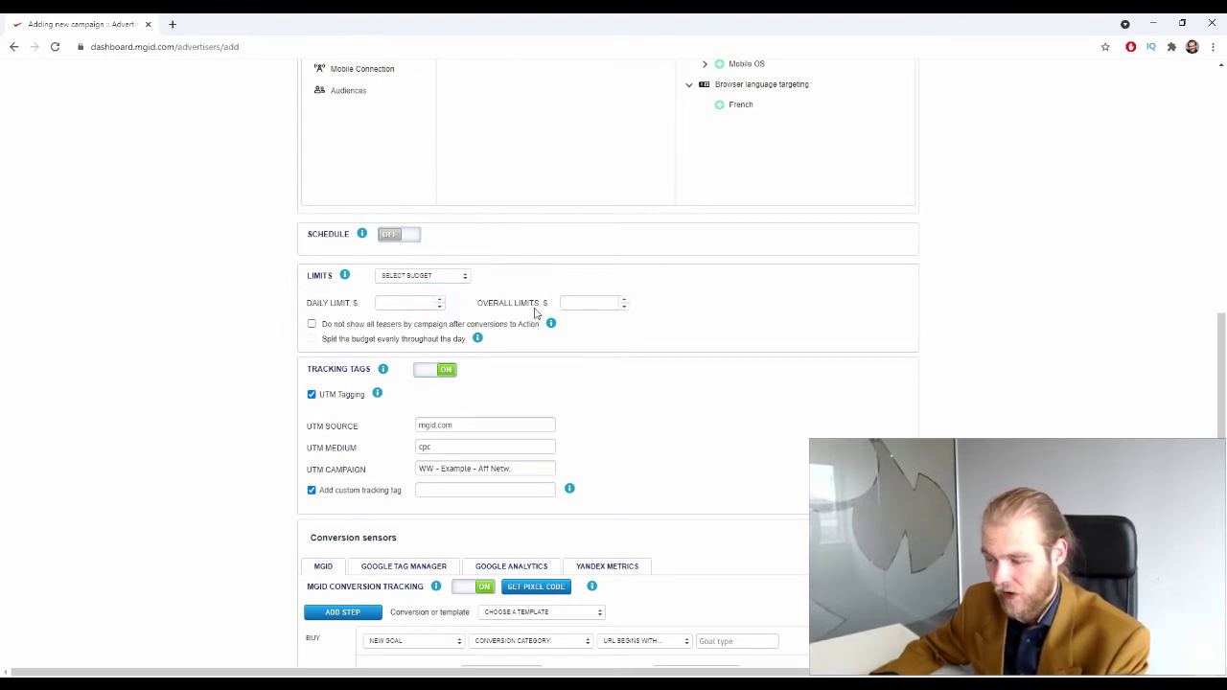
pyautogui.click(432, 277)
pyautogui.click(433, 304)
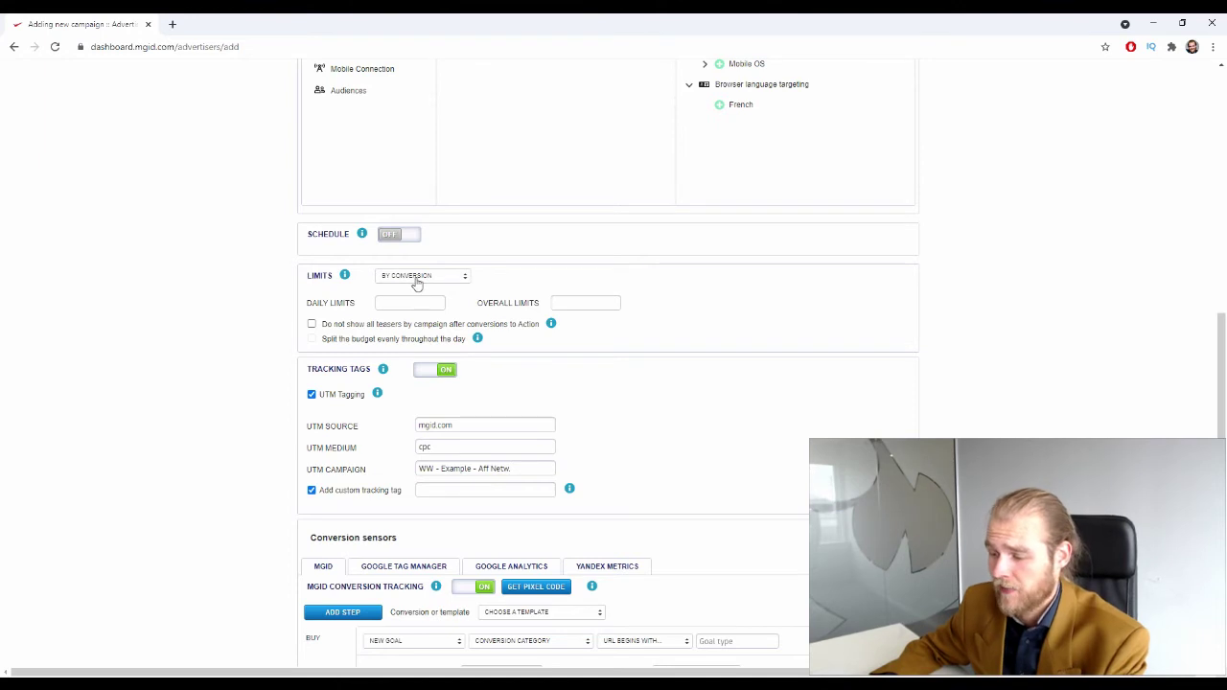
pyautogui.click(428, 277)
pyautogui.click(426, 314)
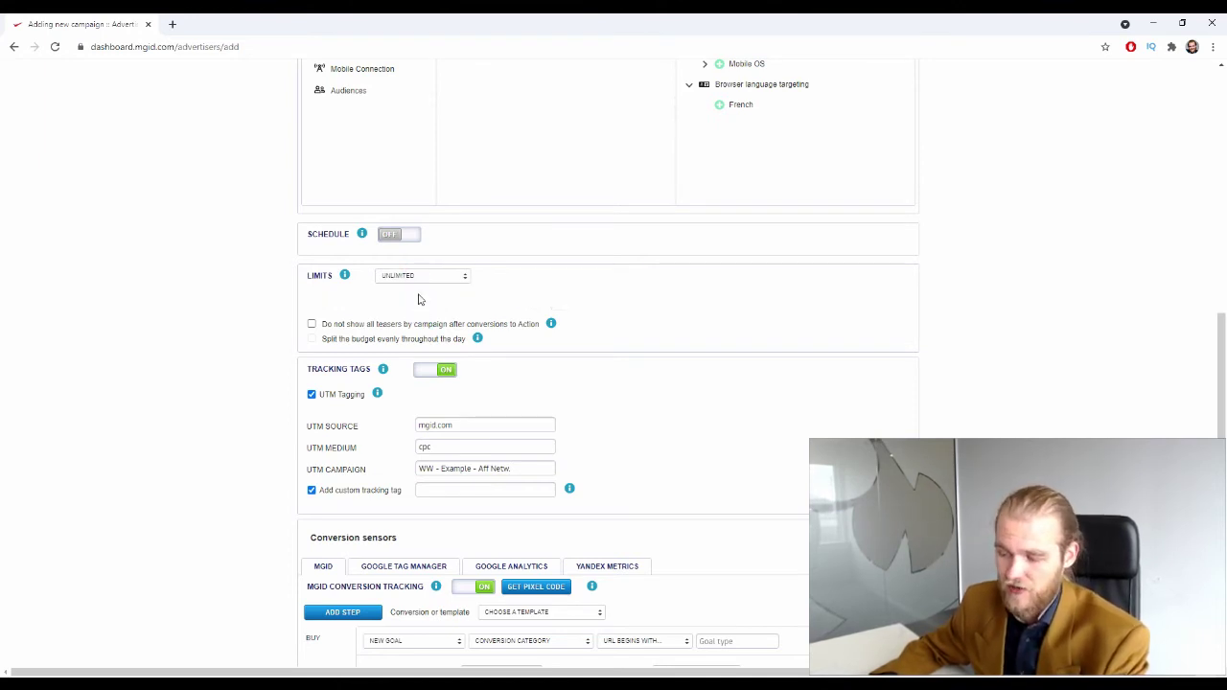
# Limit the campaign by budget with a daily limit of $300
pyautogui.click(419, 276)
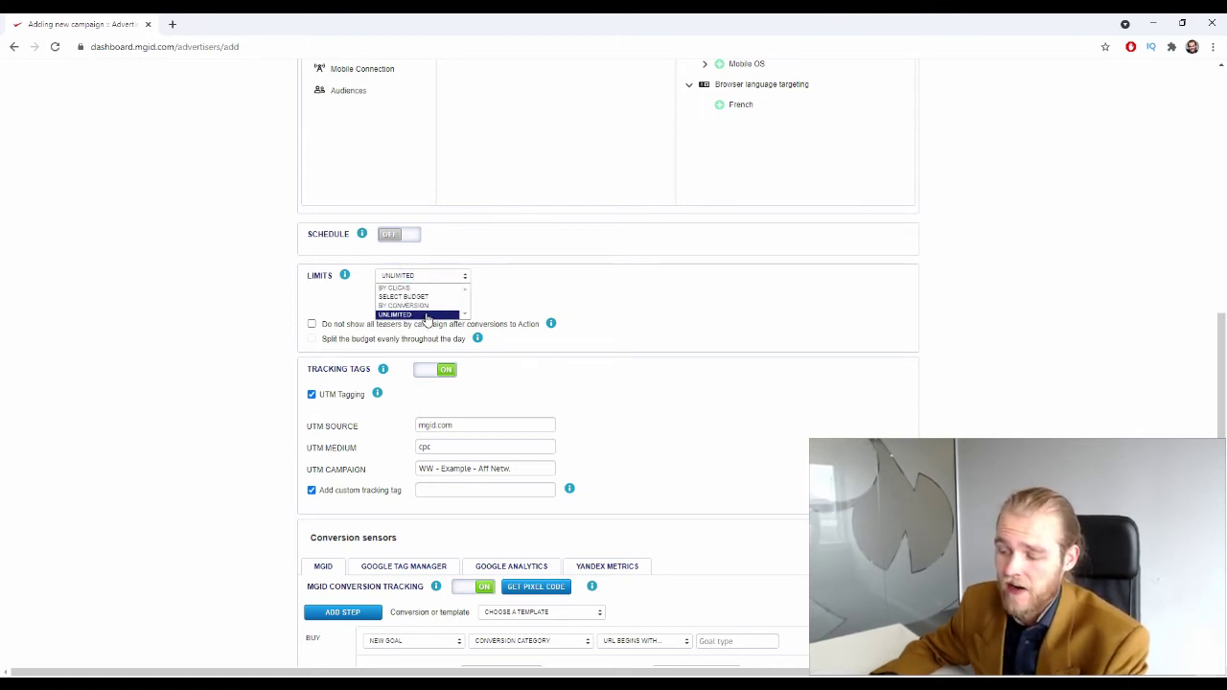
pyautogui.click(426, 296)
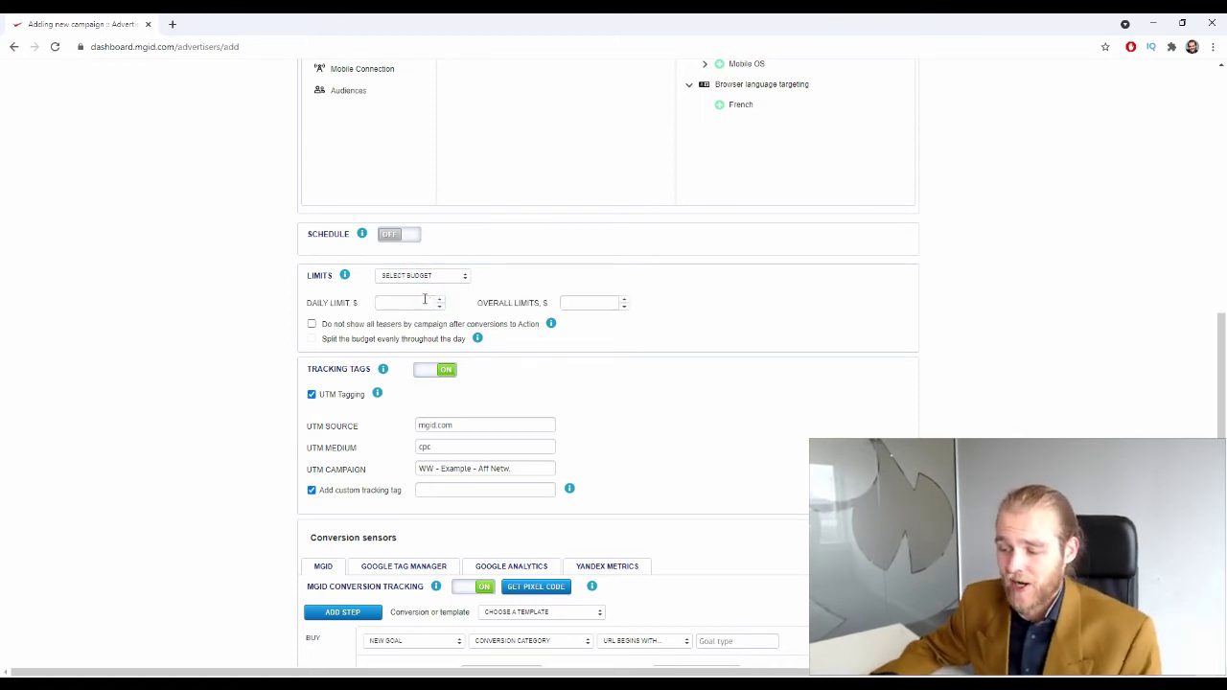
pyautogui.click(427, 300)
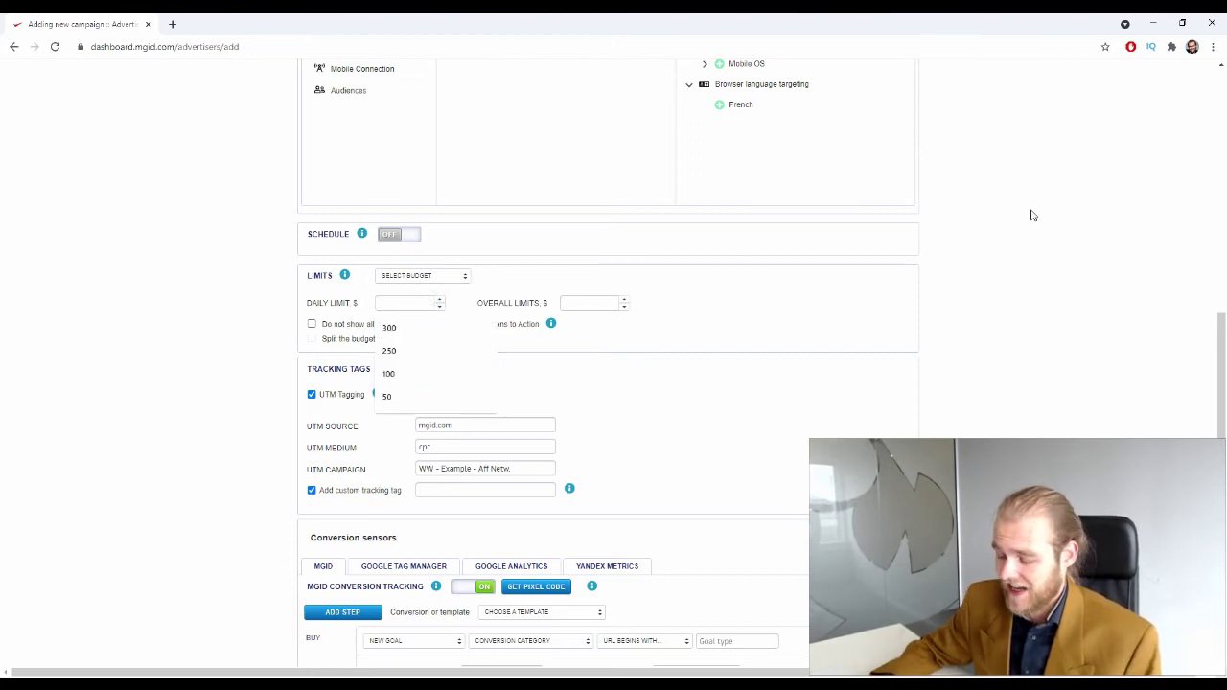
pyautogui.write('300')
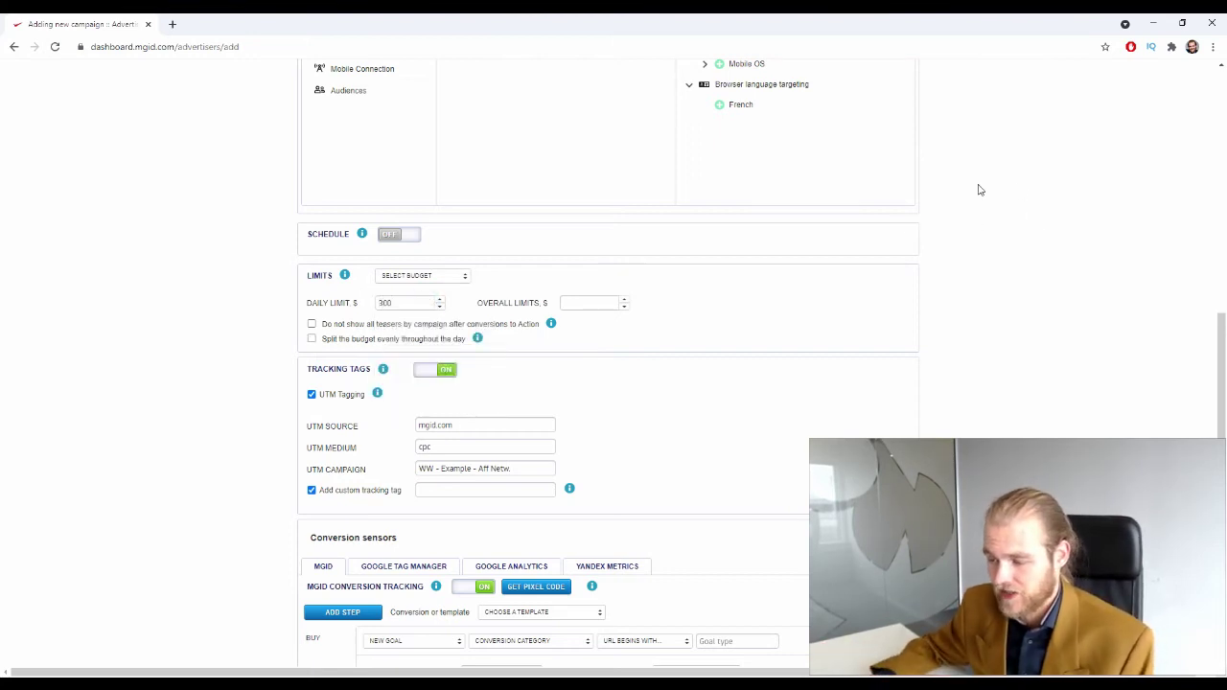
pyautogui.click(595, 303)
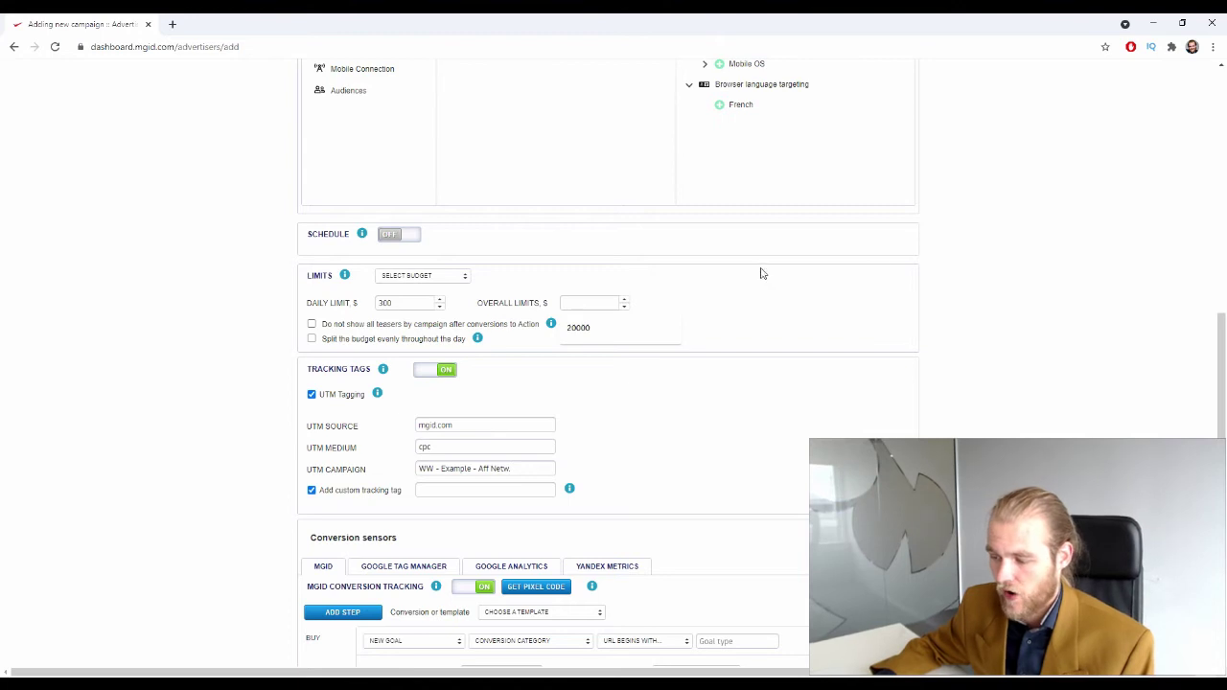
# Read the help on hiding teasers after conversions to Action, and try enabling and disabling that option
pyautogui.moveTo(551, 319)
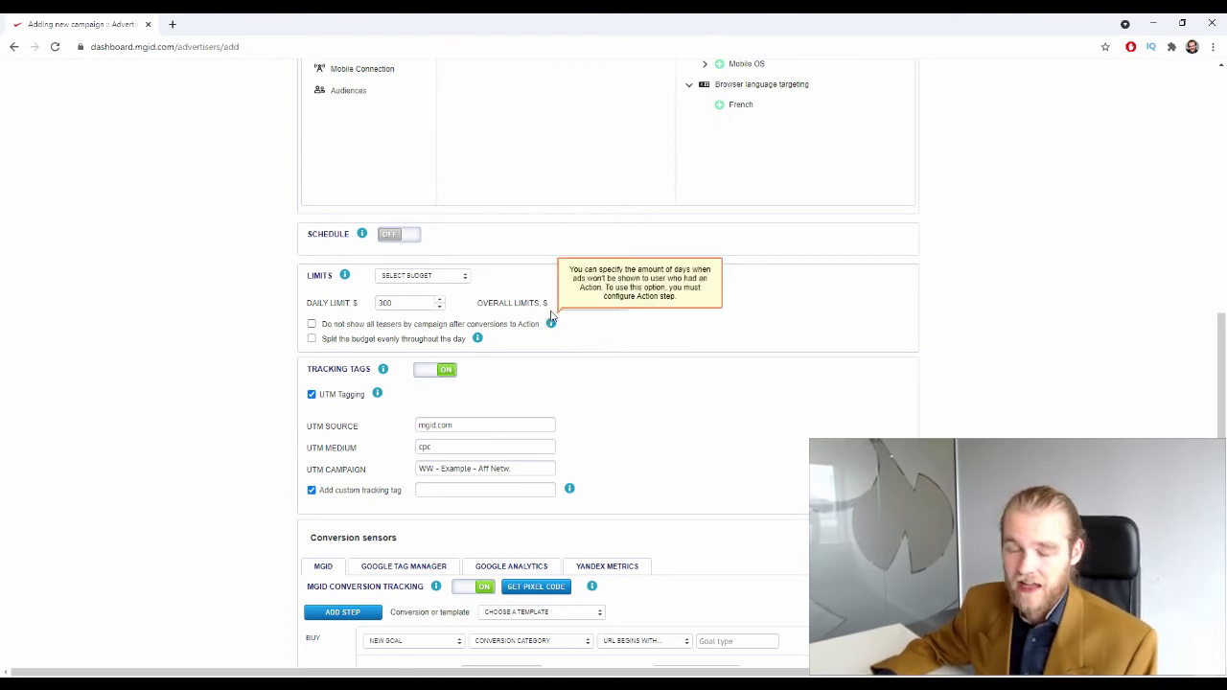
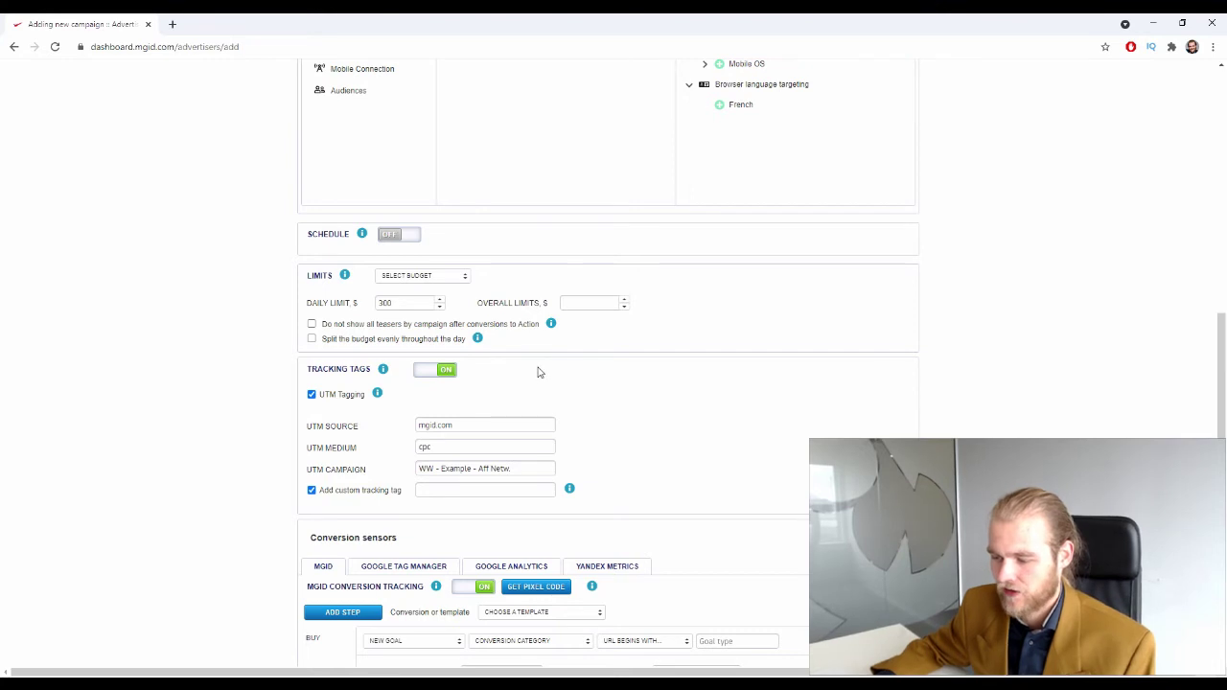
pyautogui.moveTo(553, 327)
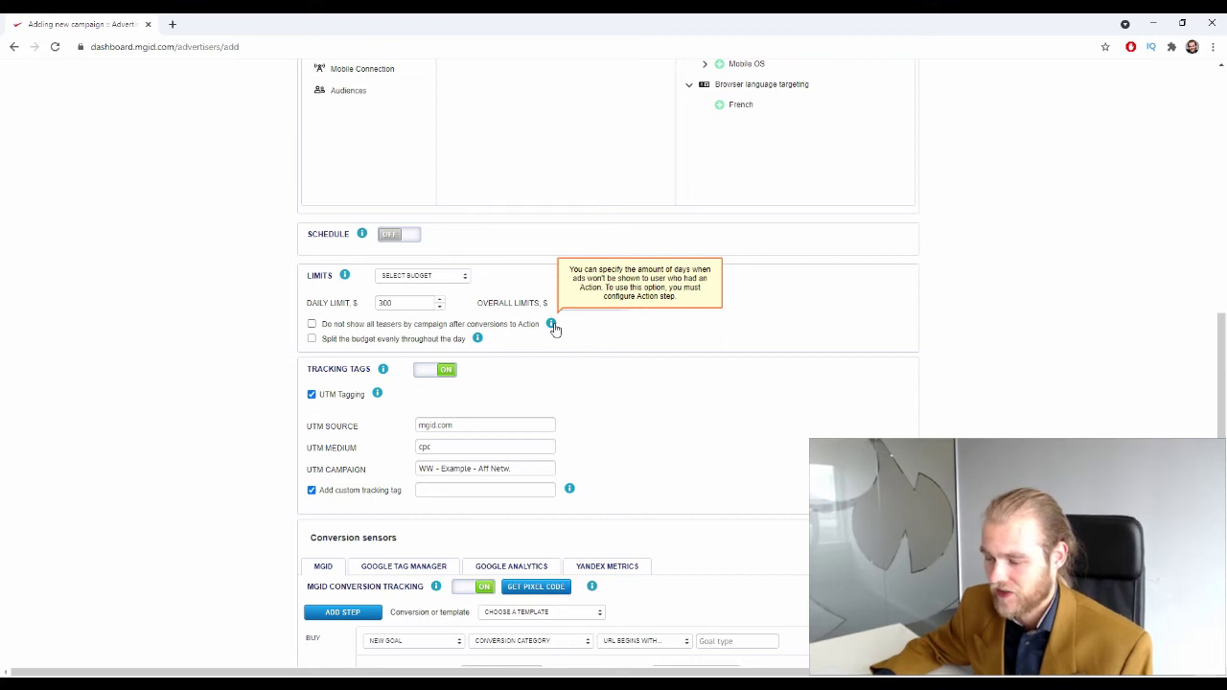
pyautogui.click(314, 324)
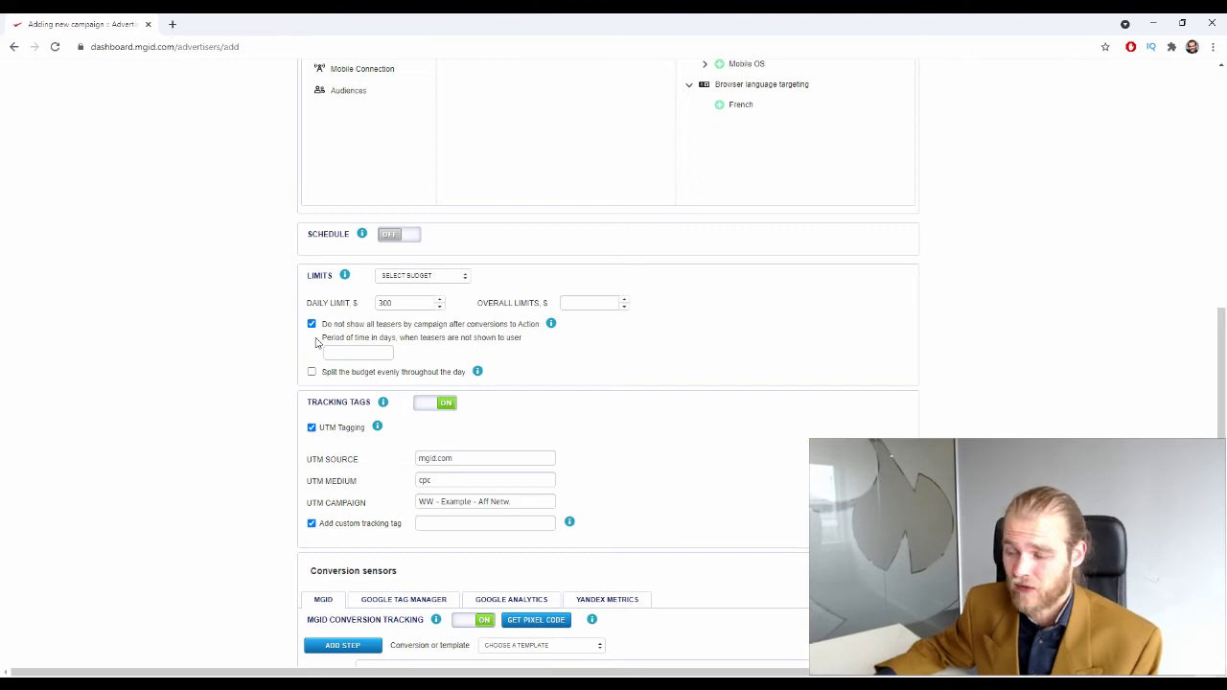
pyautogui.click(312, 324)
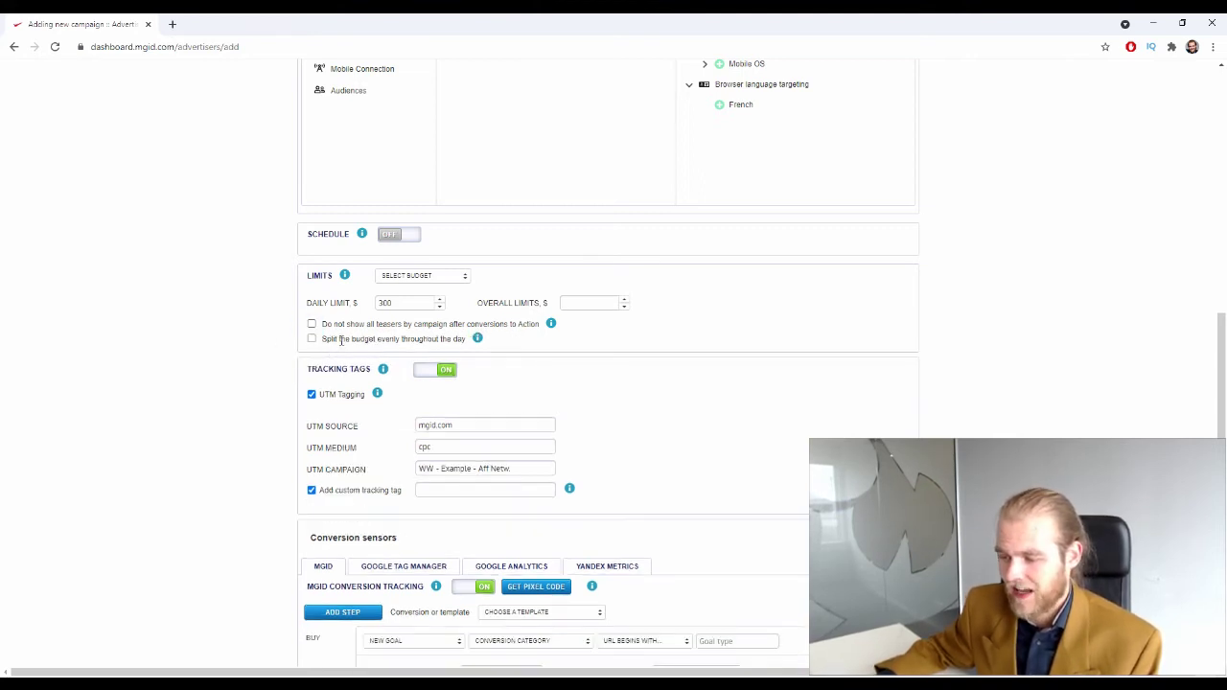
# Enable splitting the campaign budget evenly throughout the day
pyautogui.moveTo(322, 338); pyautogui.dragTo(412, 339)
pyautogui.click(277, 346)
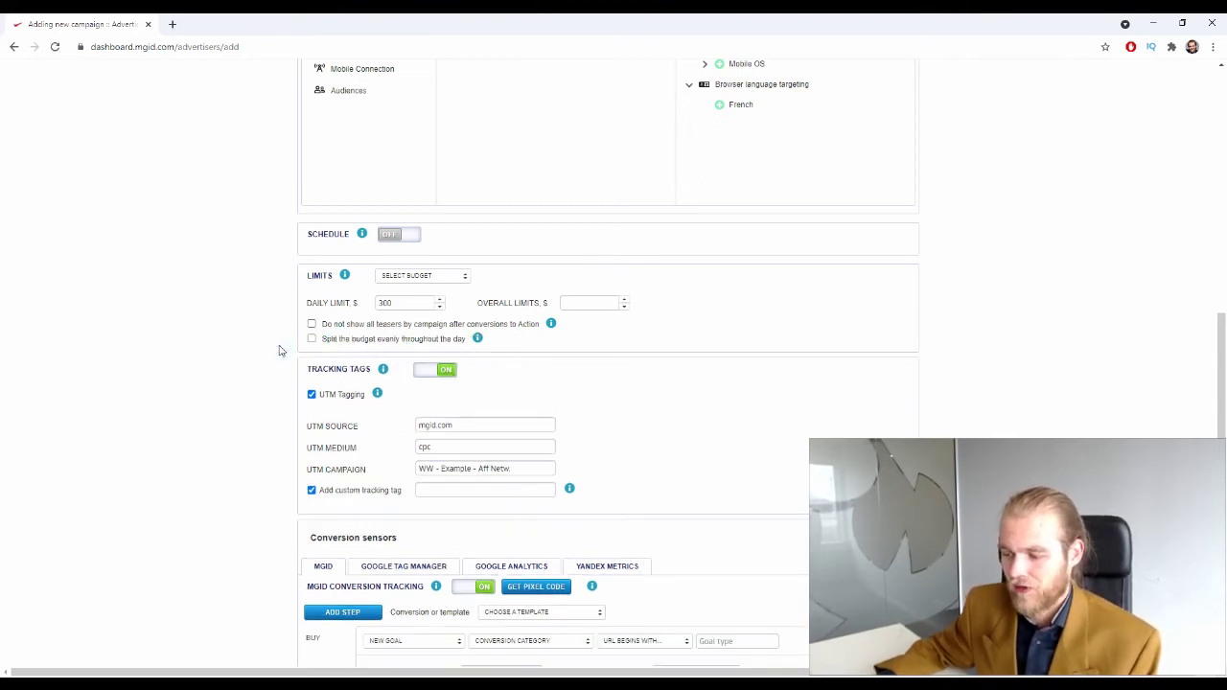
pyautogui.click(311, 339)
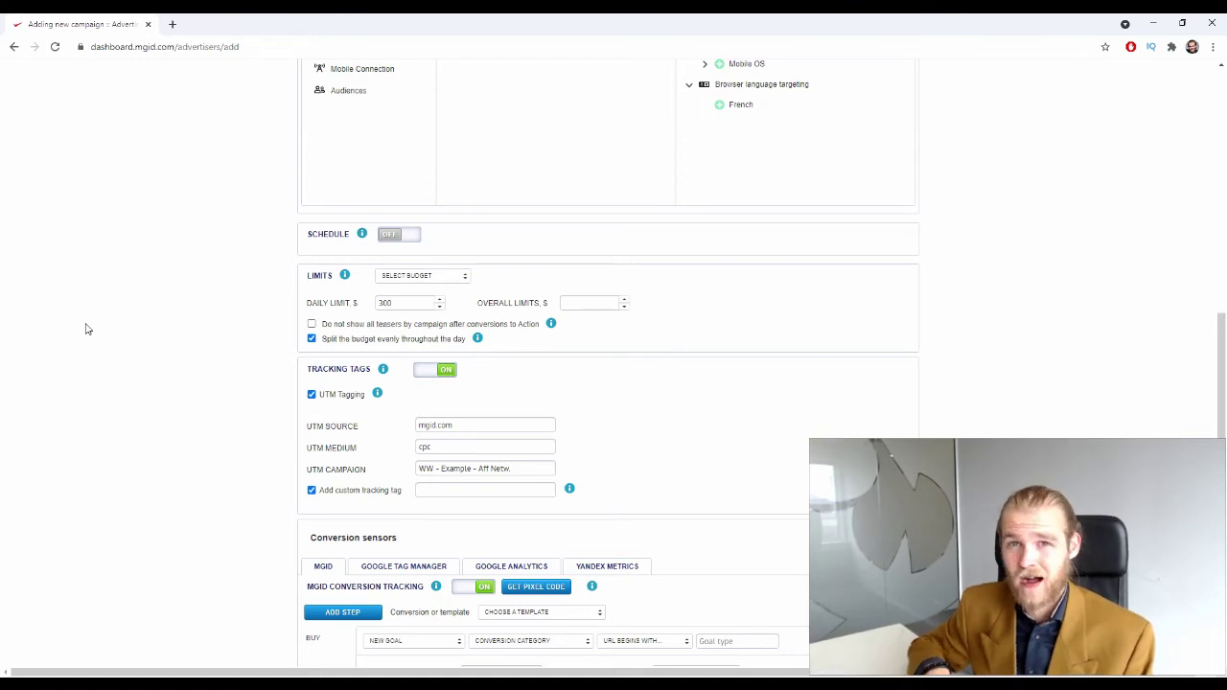
# Review the UTM source, medium and campaign tracking tags and the conversion sensors section
pyautogui.scroll(-2, 201, 331)
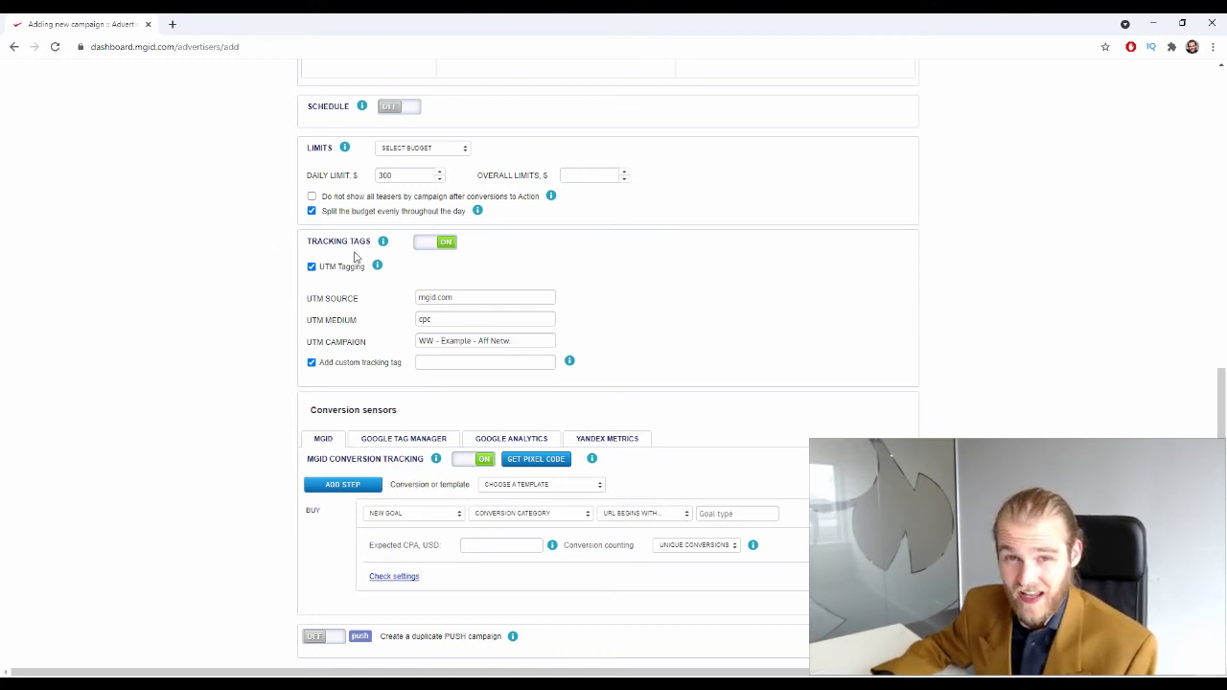
pyautogui.click(328, 297)
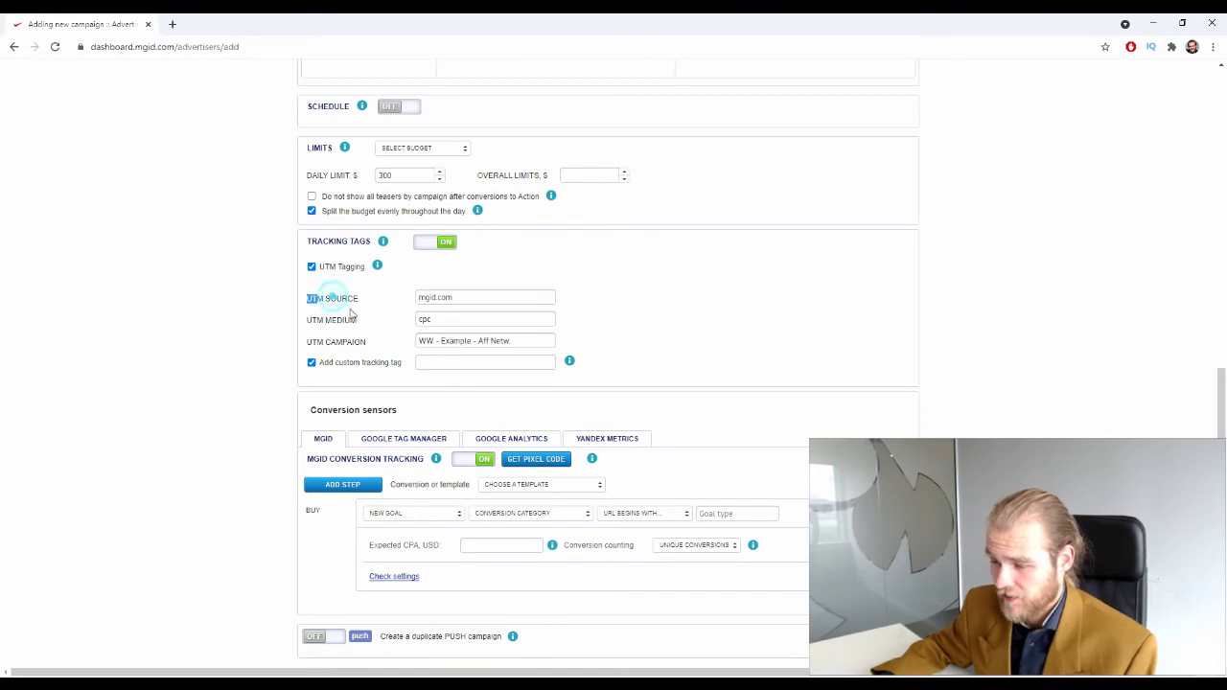
pyautogui.click(323, 319)
pyautogui.click(316, 342)
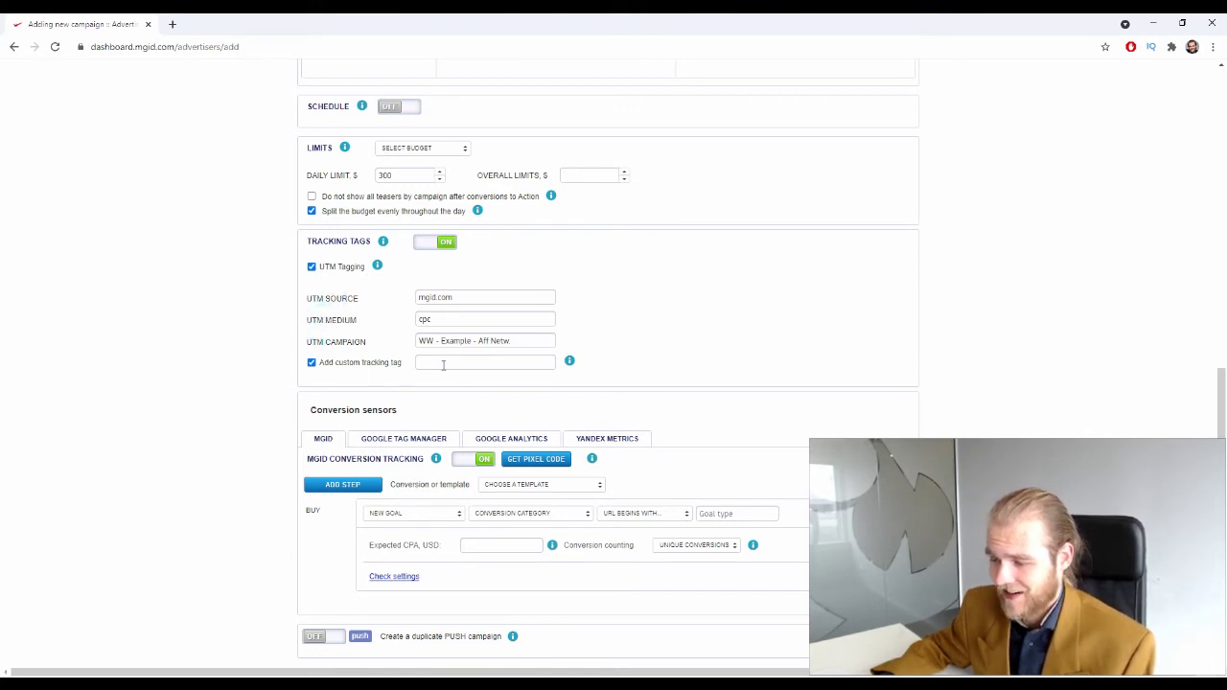
pyautogui.scroll(-1, 245, 317)
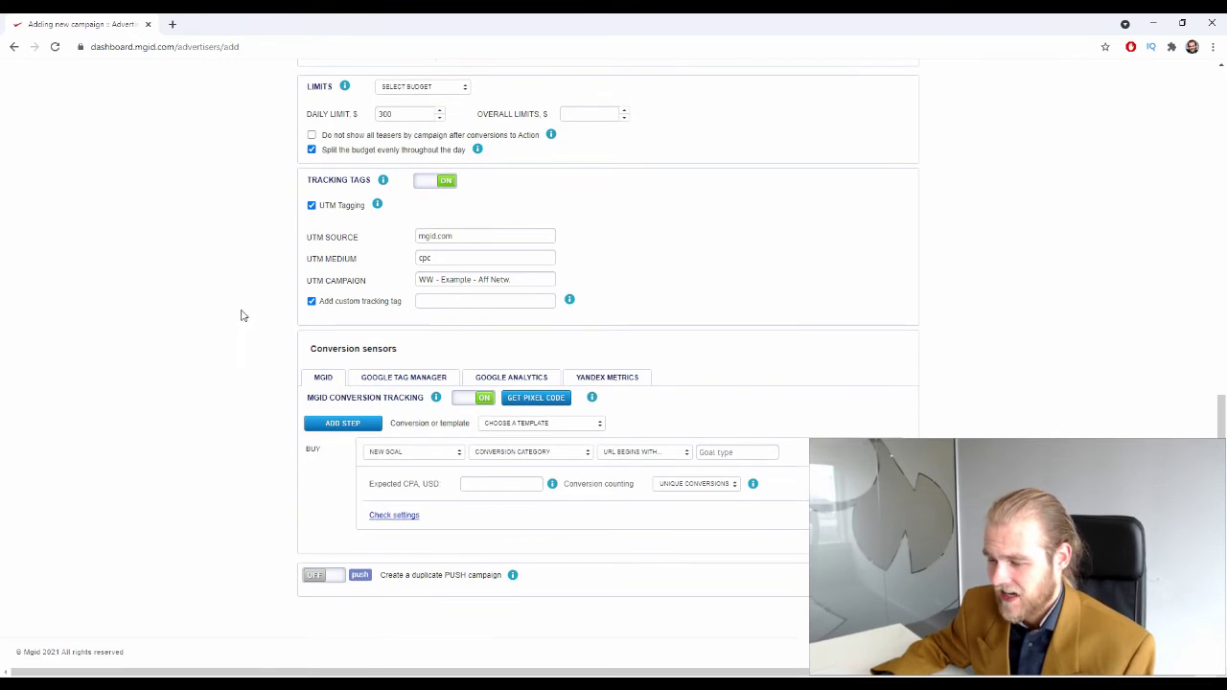
pyautogui.click(316, 349)
pyautogui.tripleClick(316, 351)
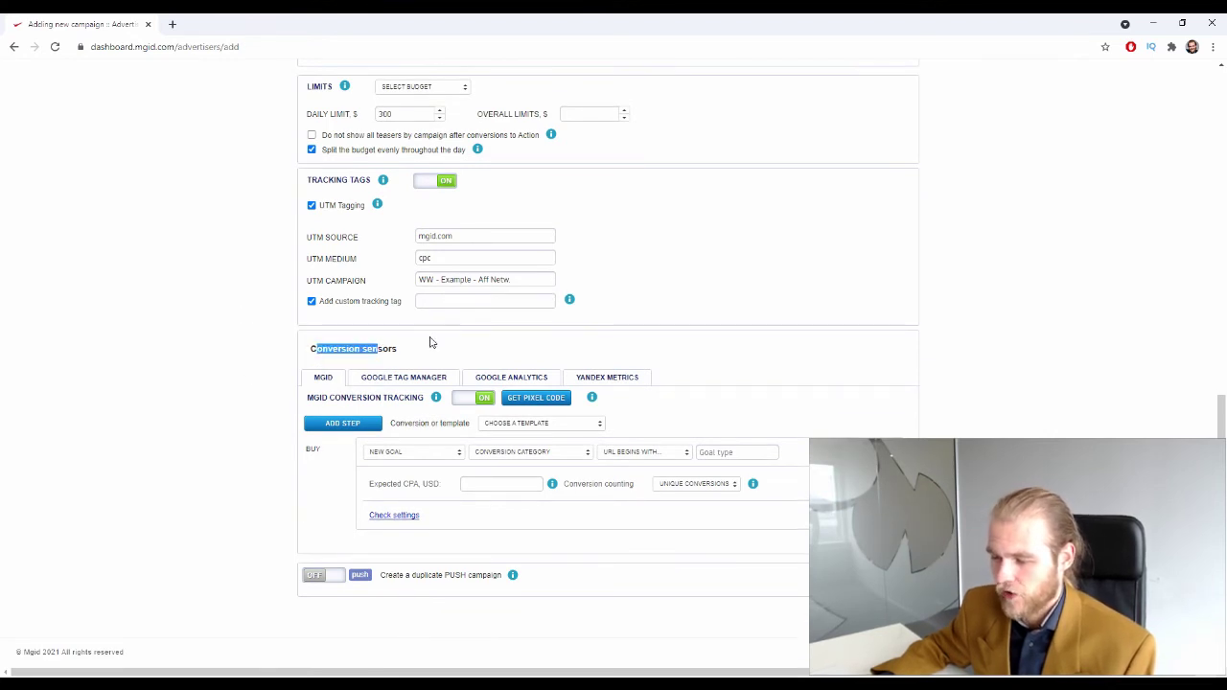
# Turn off the campaign's tracking tags and MGID conversion tracking
pyautogui.click(430, 337)
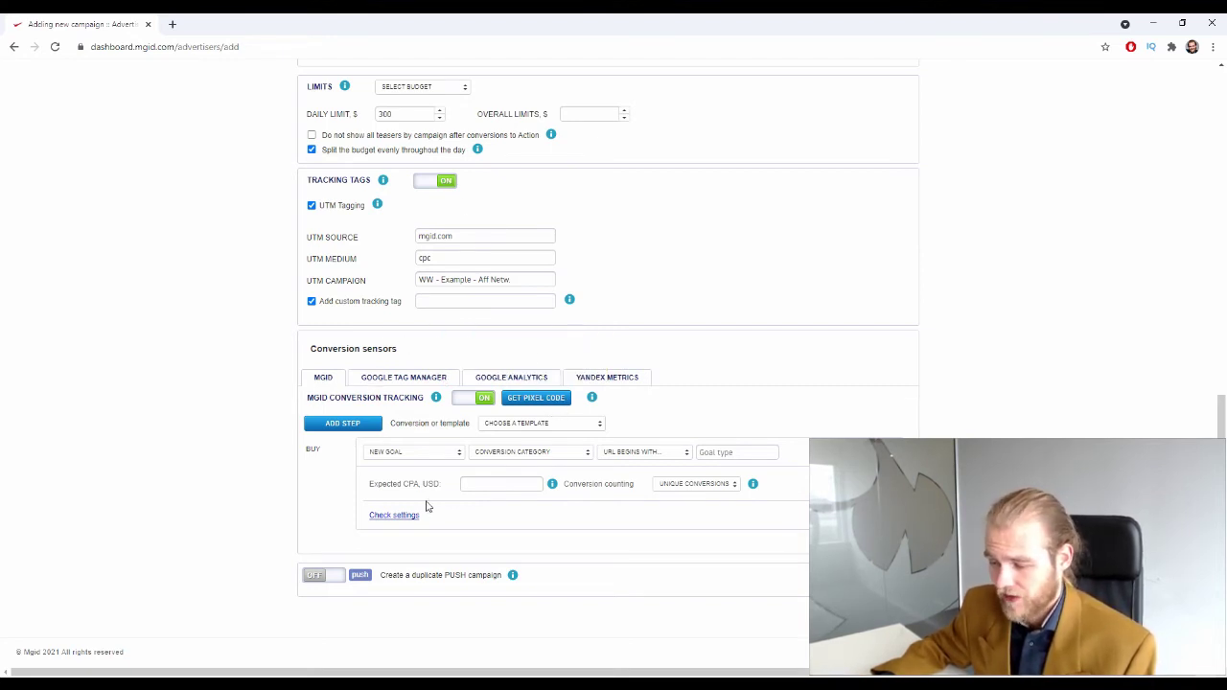
pyautogui.click(420, 191)
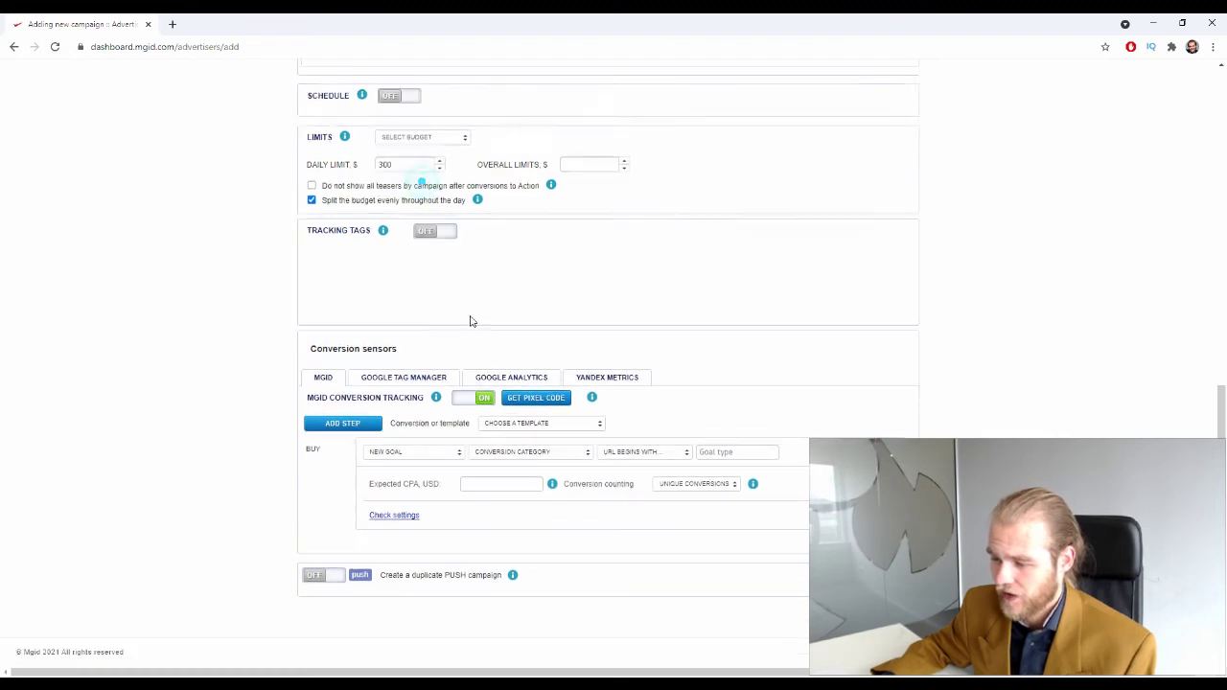
pyautogui.click(479, 396)
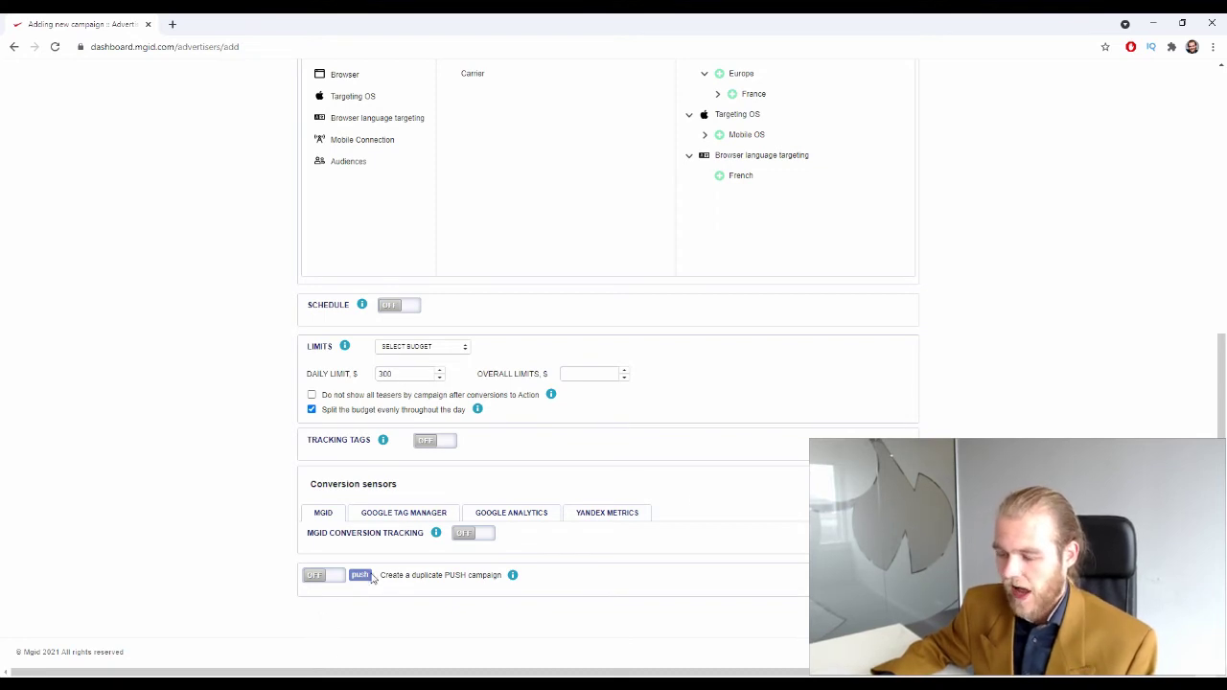
# Try enabling the creation of a duplicate PUSH campaign, and turn that option back off
pyautogui.moveTo(380, 576); pyautogui.dragTo(479, 580)
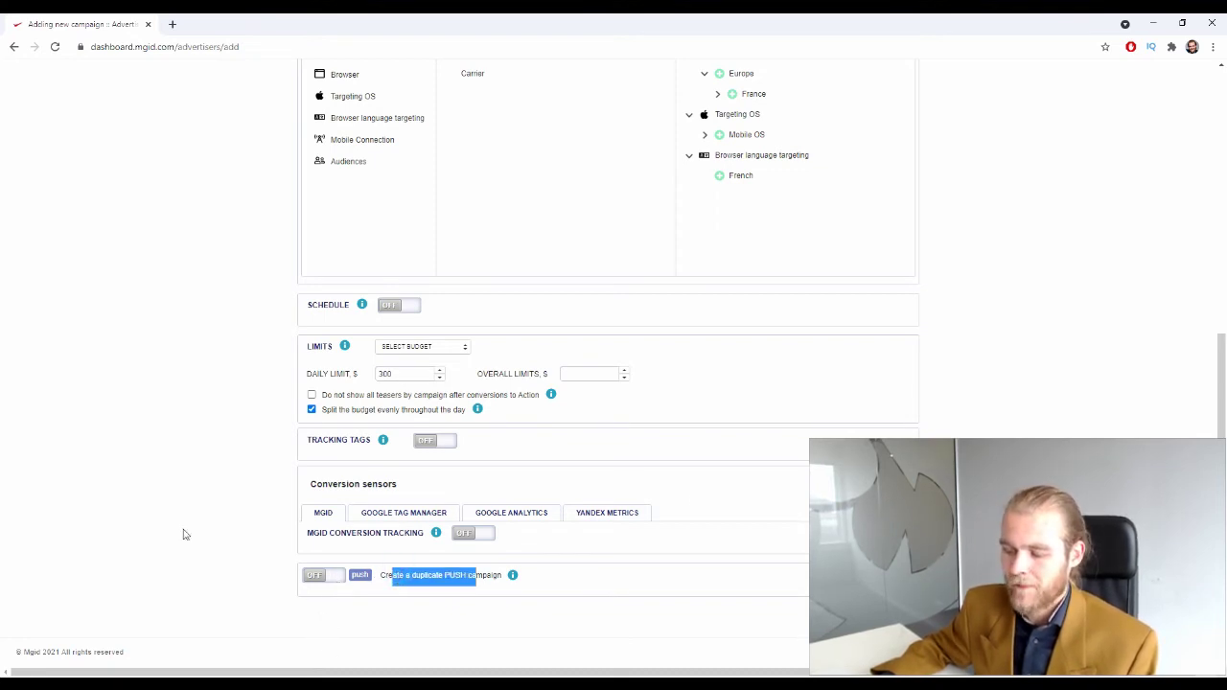
pyautogui.click(117, 511)
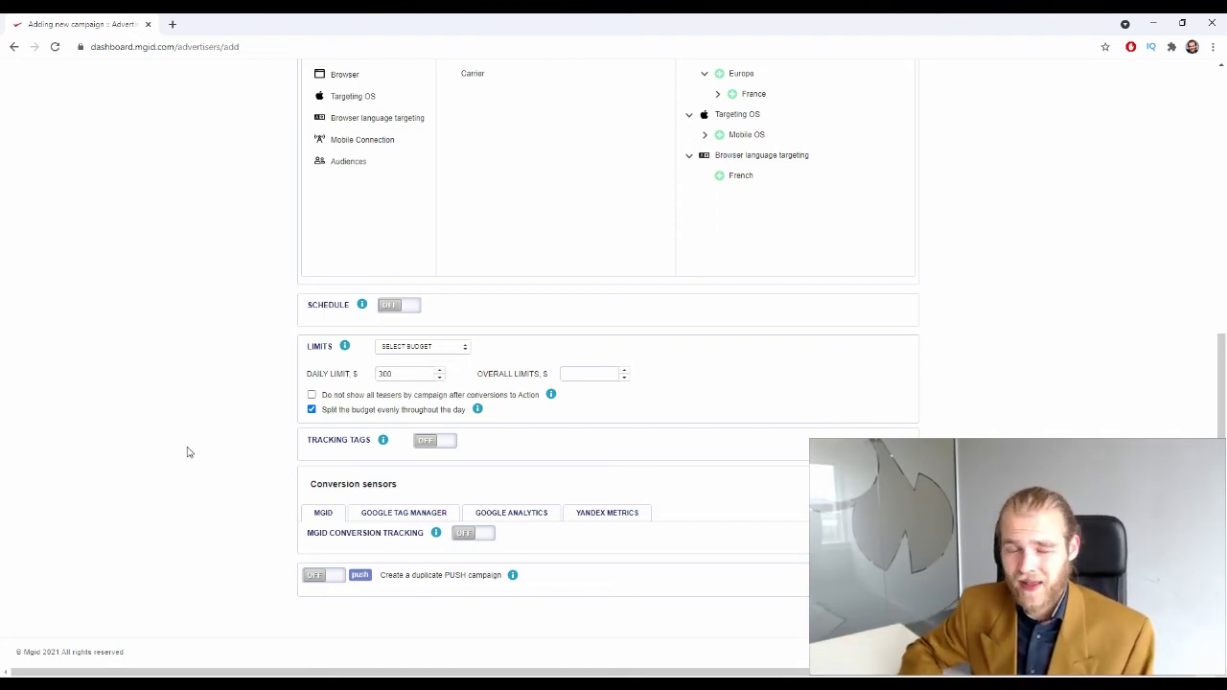
pyautogui.click(326, 576)
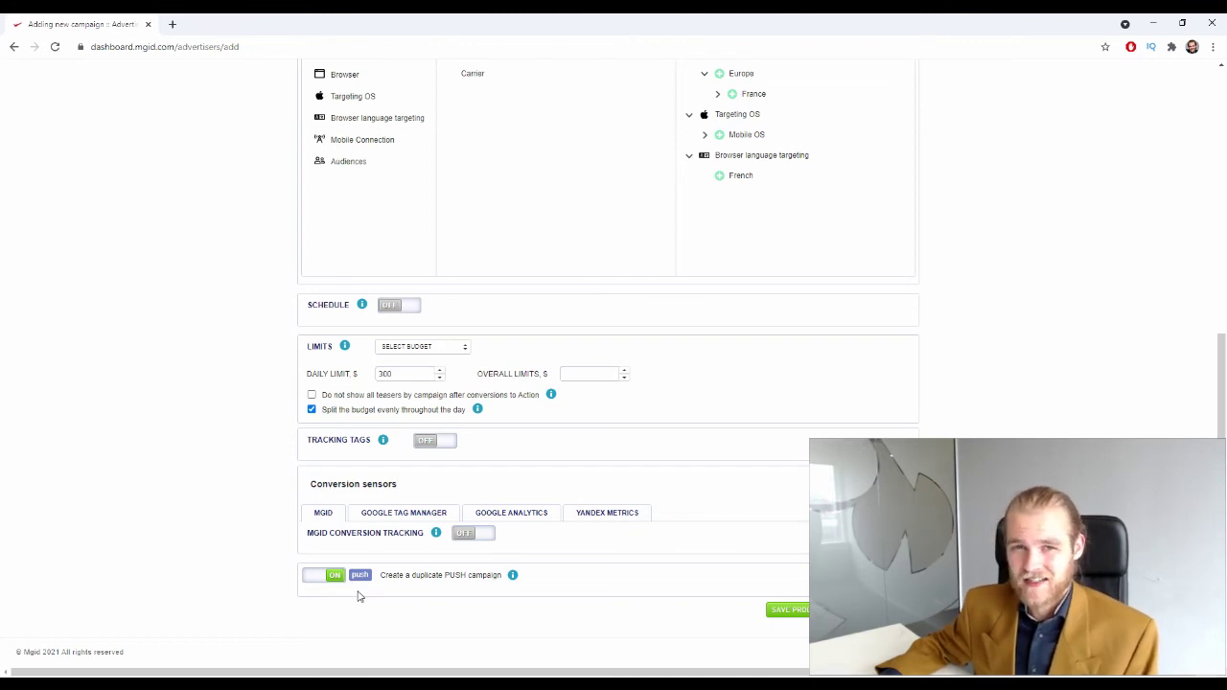
pyautogui.click(324, 576)
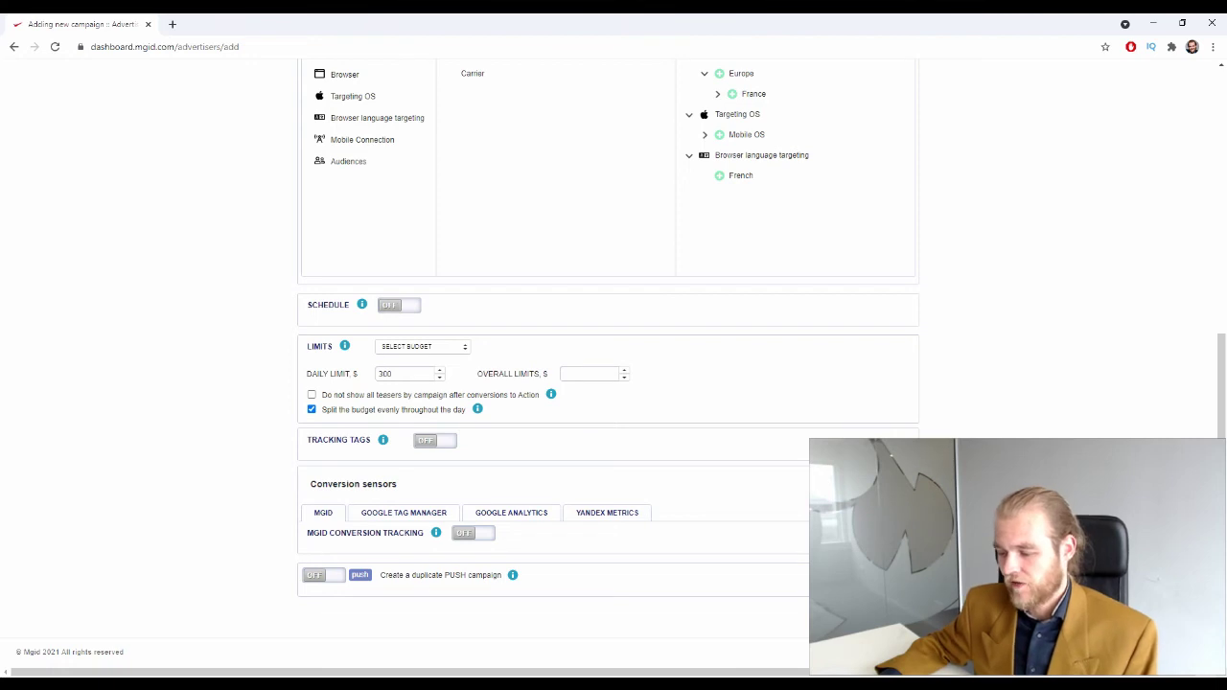
# Save the campaign without tracking and choose to create teasers for it
pyautogui.click(661, 653)
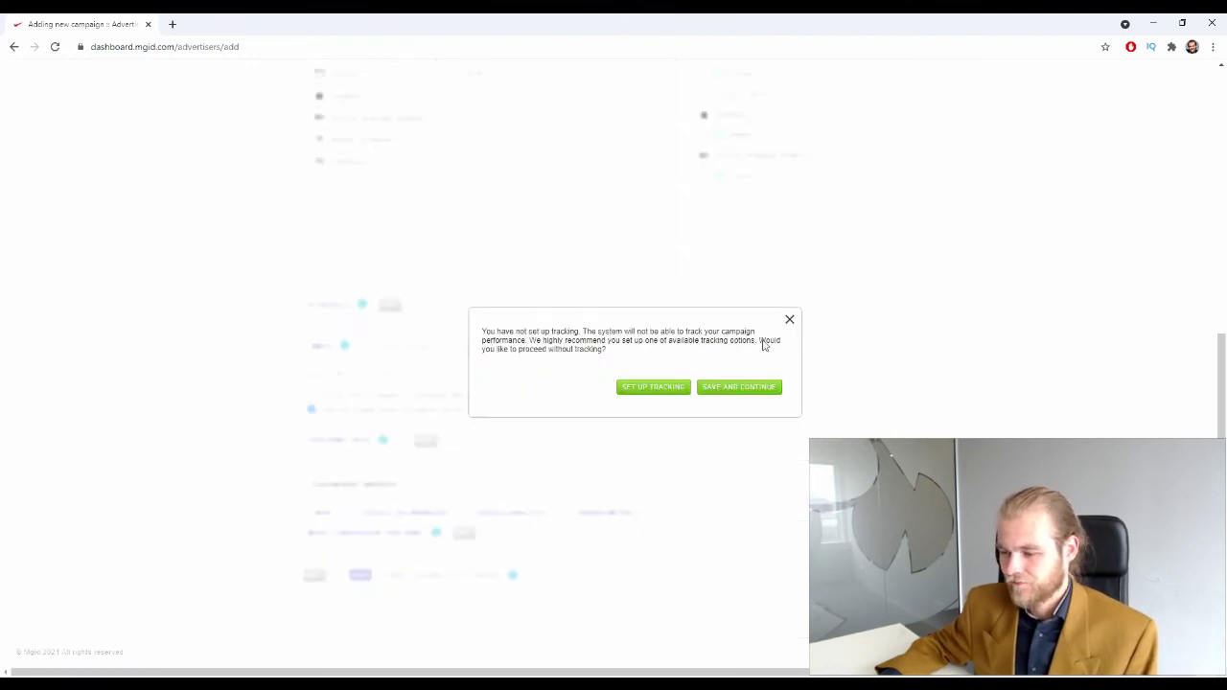
pyautogui.click(761, 393)
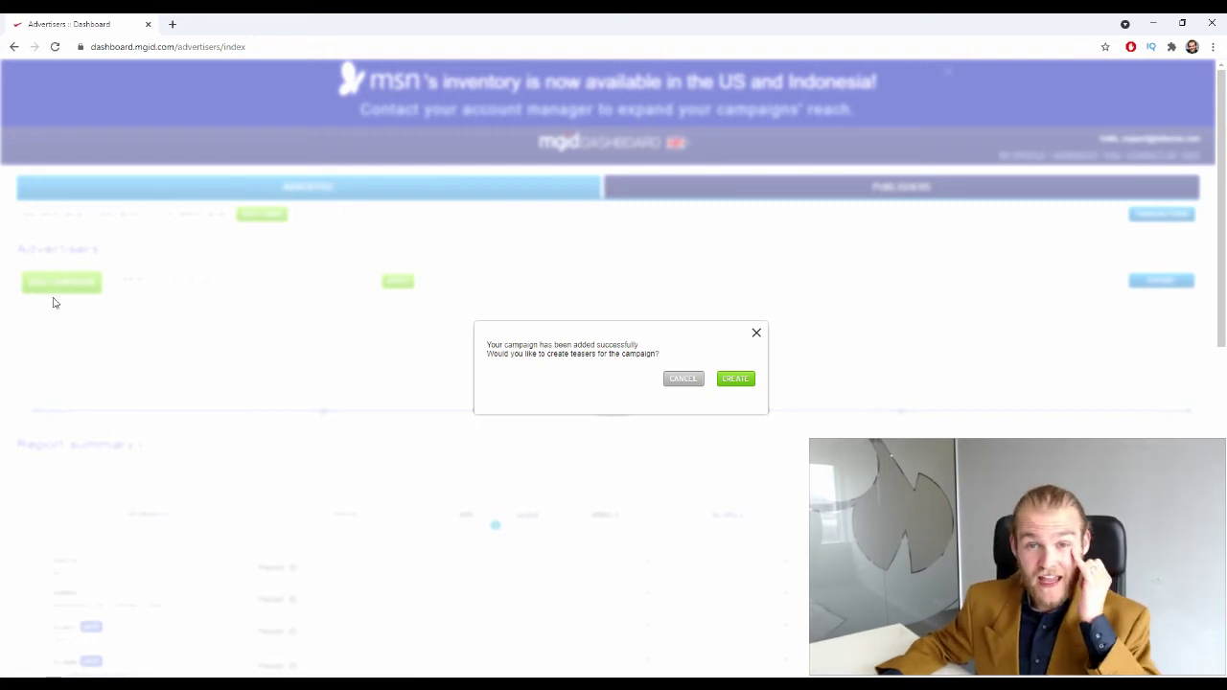
pyautogui.click(735, 379)
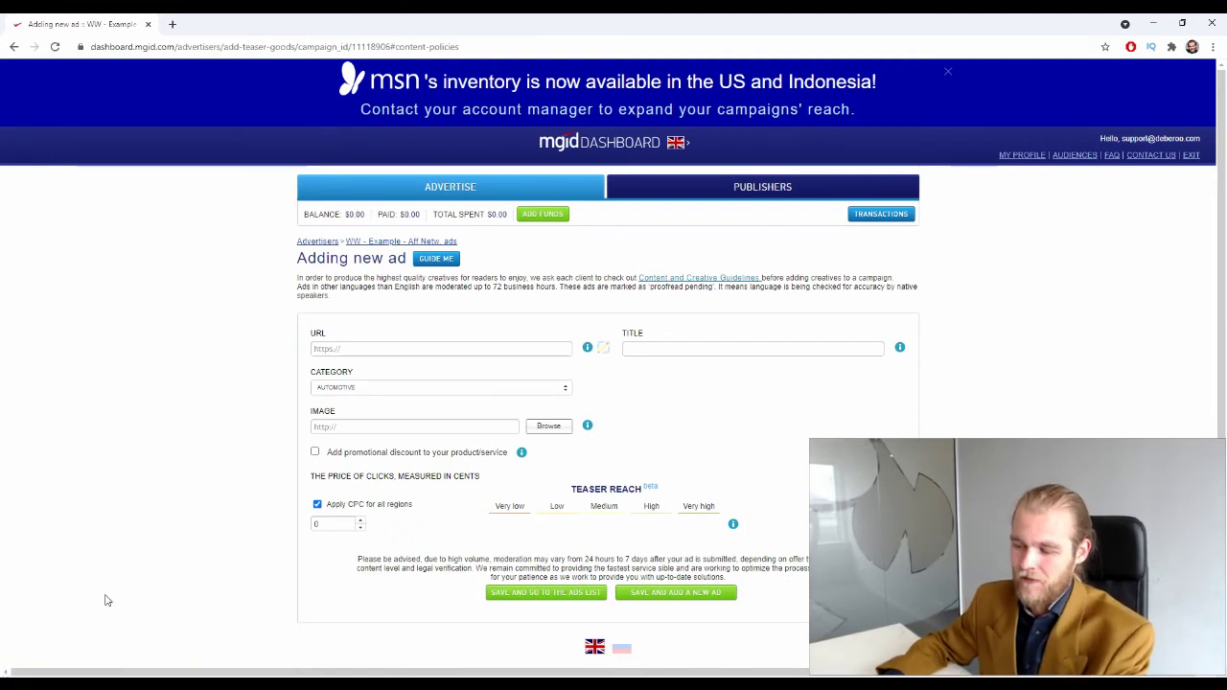
# Open deberoo.com in a new browser tab placed before the ad form's tab, and go to its sign-in page
pyautogui.doubleClick(320, 334)
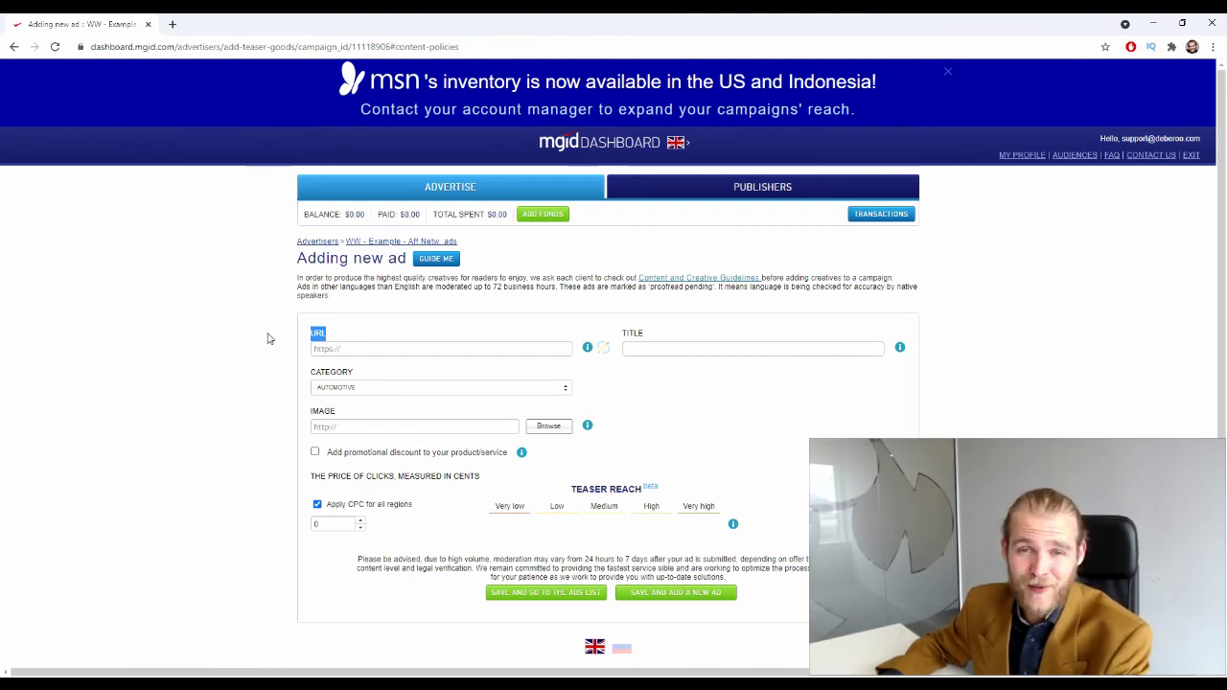
pyautogui.click(172, 24)
pyautogui.write('d')
pyautogui.press('Return')
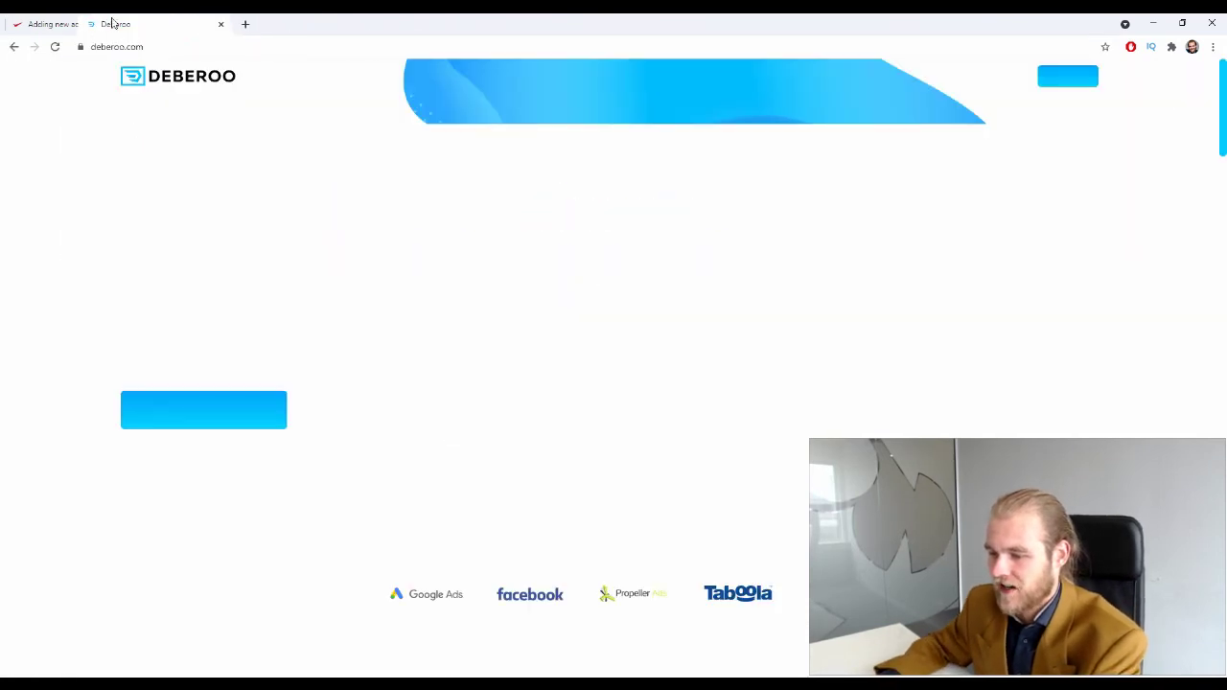
pyautogui.moveTo(213, 25); pyautogui.dragTo(165, 29)
pyautogui.click(993, 74)
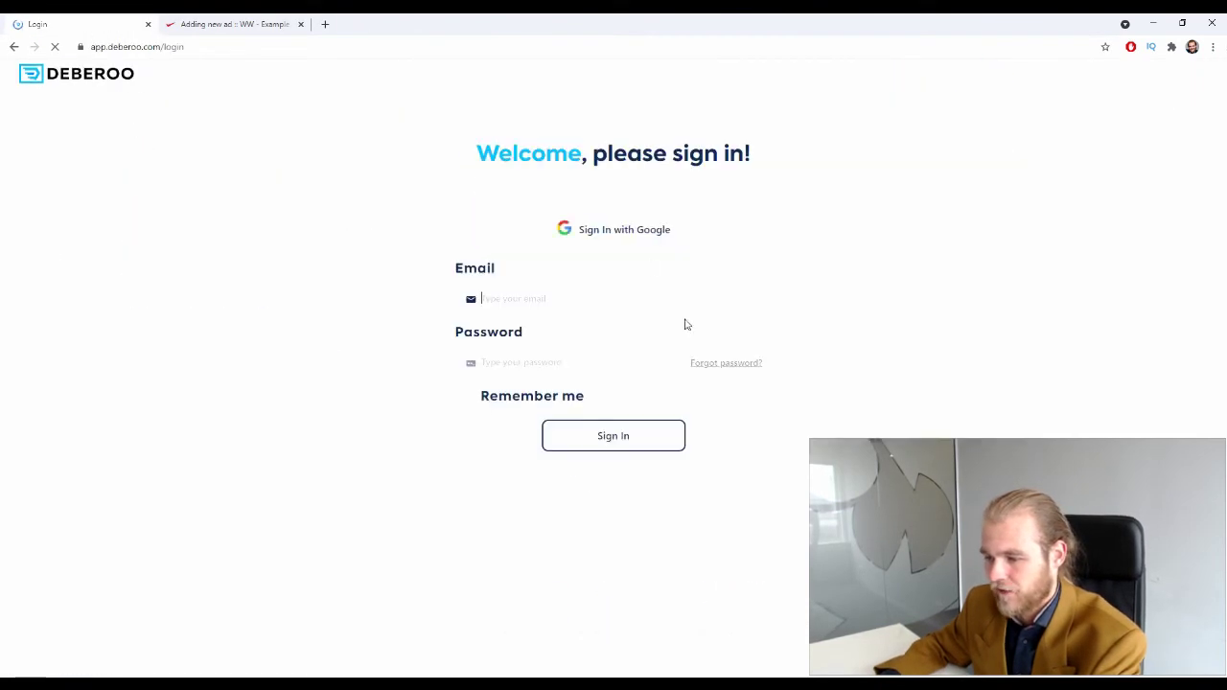
# Try to sign in to Deberoo with the saved account e-mail and the account password
pyautogui.click(503, 297)
pyautogui.click(508, 329)
pyautogui.click(567, 357)
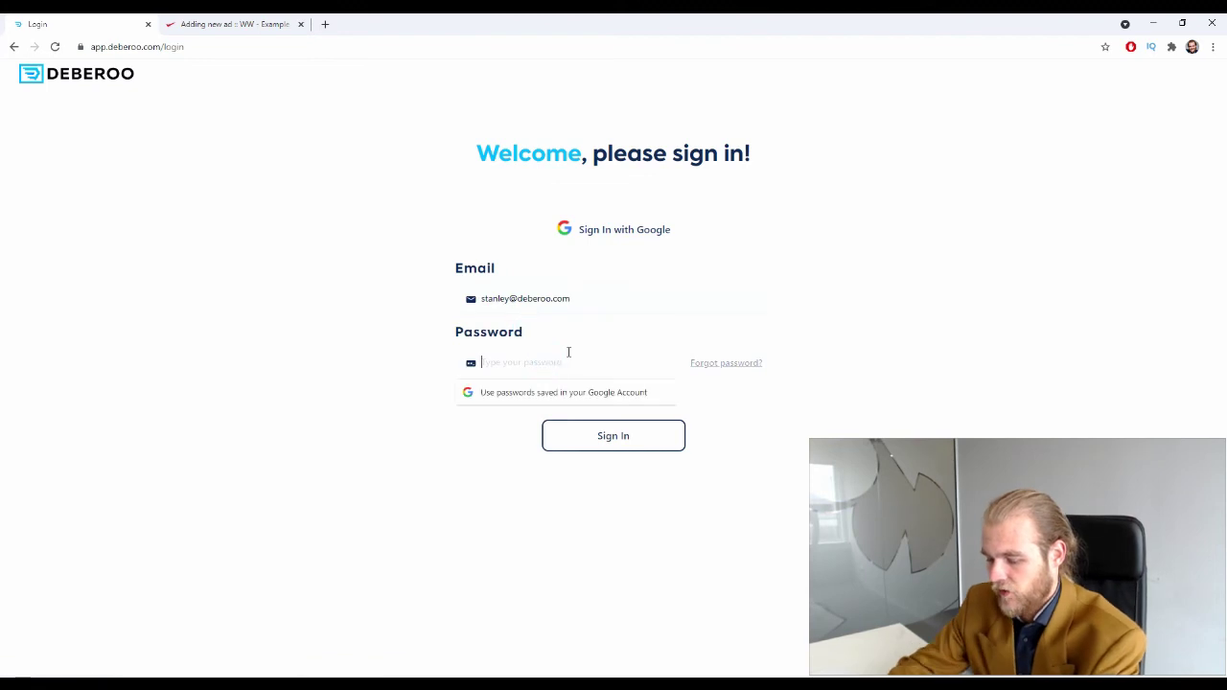
pyautogui.write('•••••••')
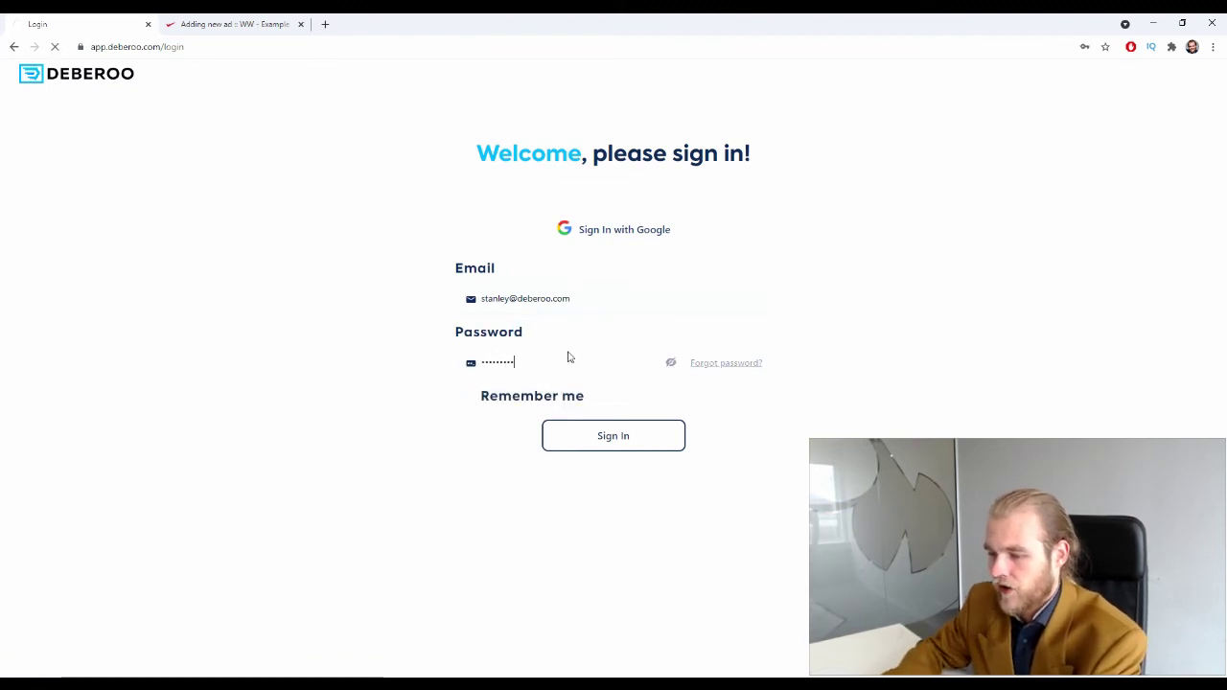
pyautogui.press('Return')
# Re-enter the account e-mail and password and sign in to the Deberoo dashboard
pyautogui.click(564, 287)
pyautogui.click(528, 329)
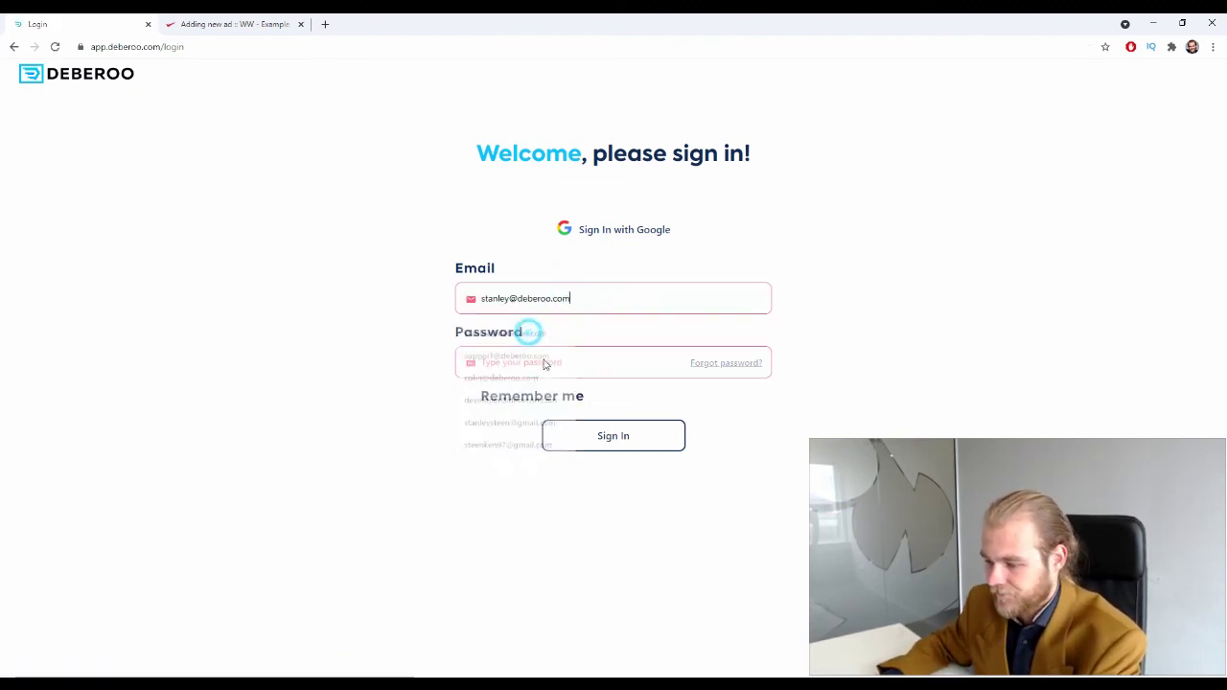
pyautogui.click(547, 367)
pyautogui.write('••••')
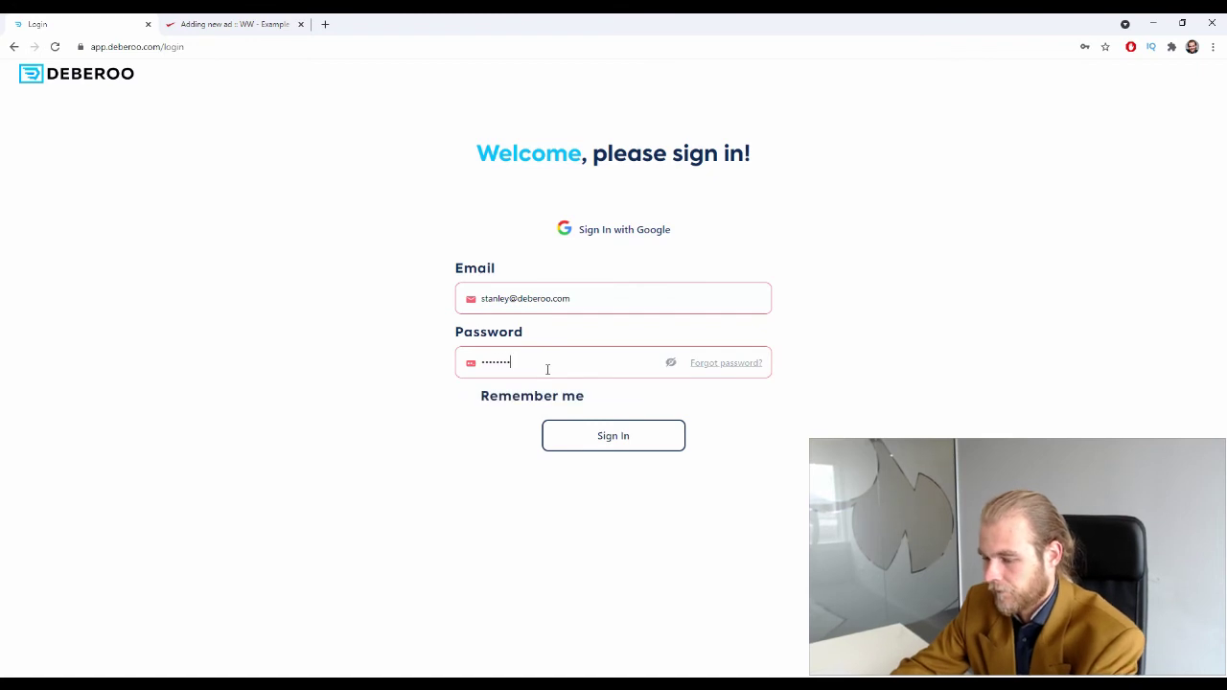
pyautogui.write('•')
pyautogui.press('Return')
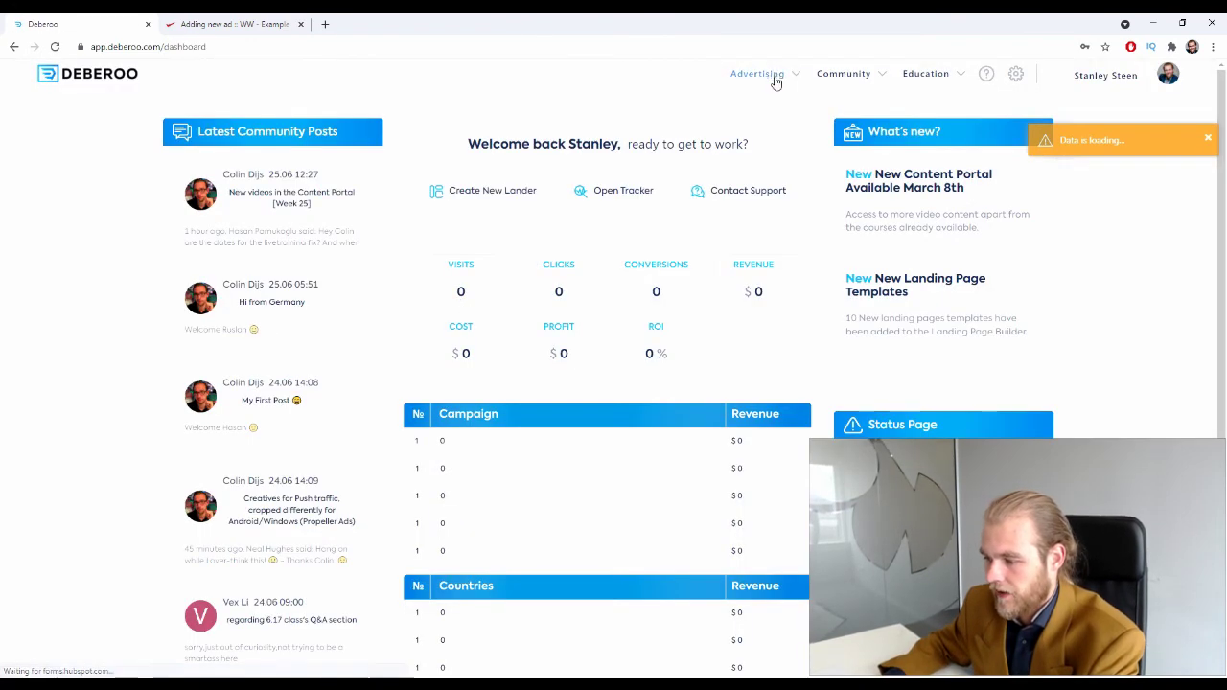
# Open the Deberoo tracker and show its list of campaigns
pyautogui.click(774, 77)
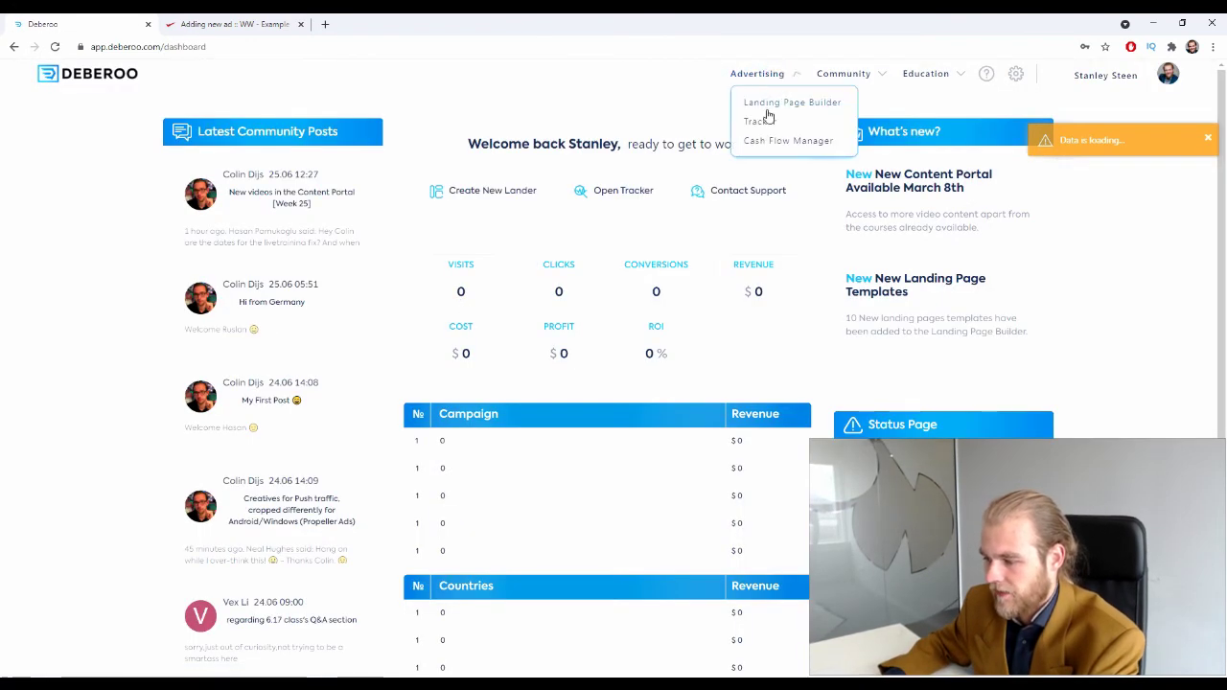
pyautogui.click(767, 117)
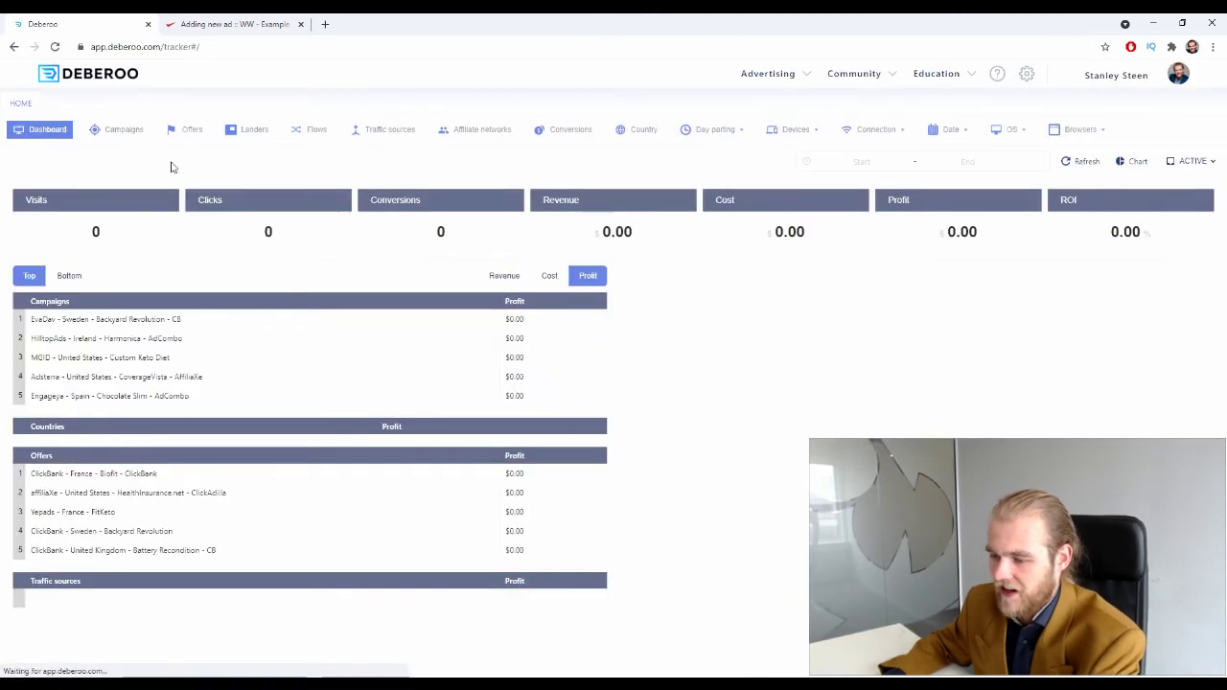
pyautogui.click(139, 130)
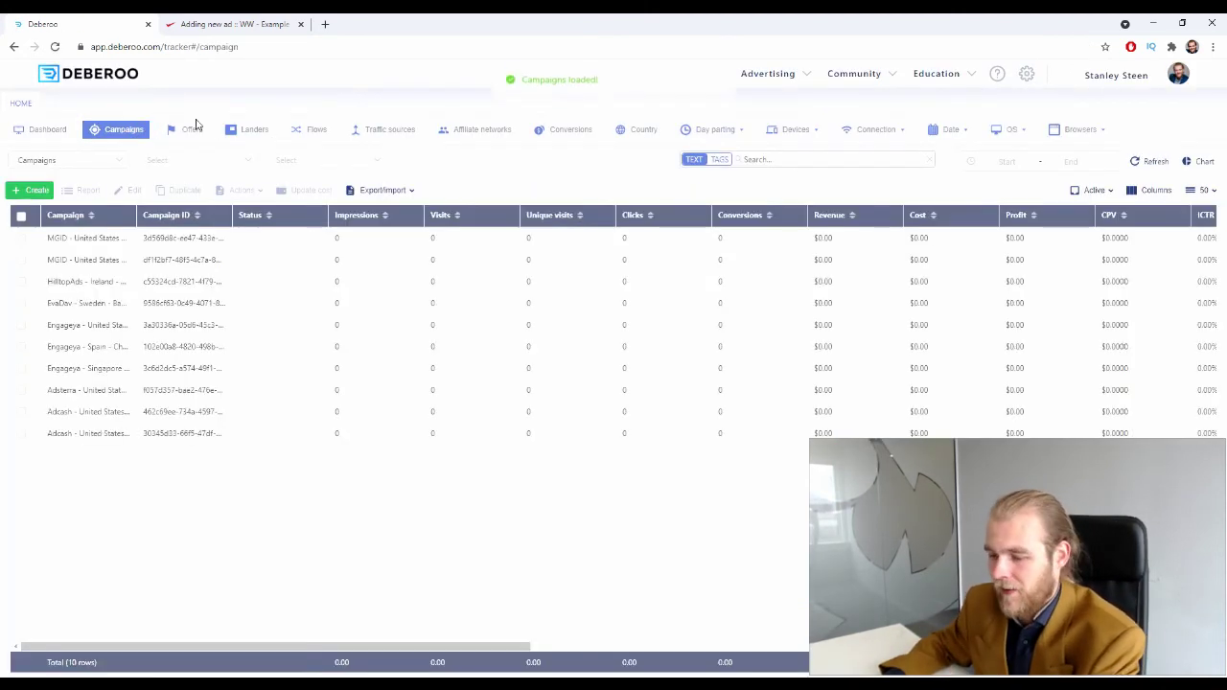
# Open the first MGID - United States campaign for editing and copy its campaign URL from the tracking settings
pyautogui.click(20, 238)
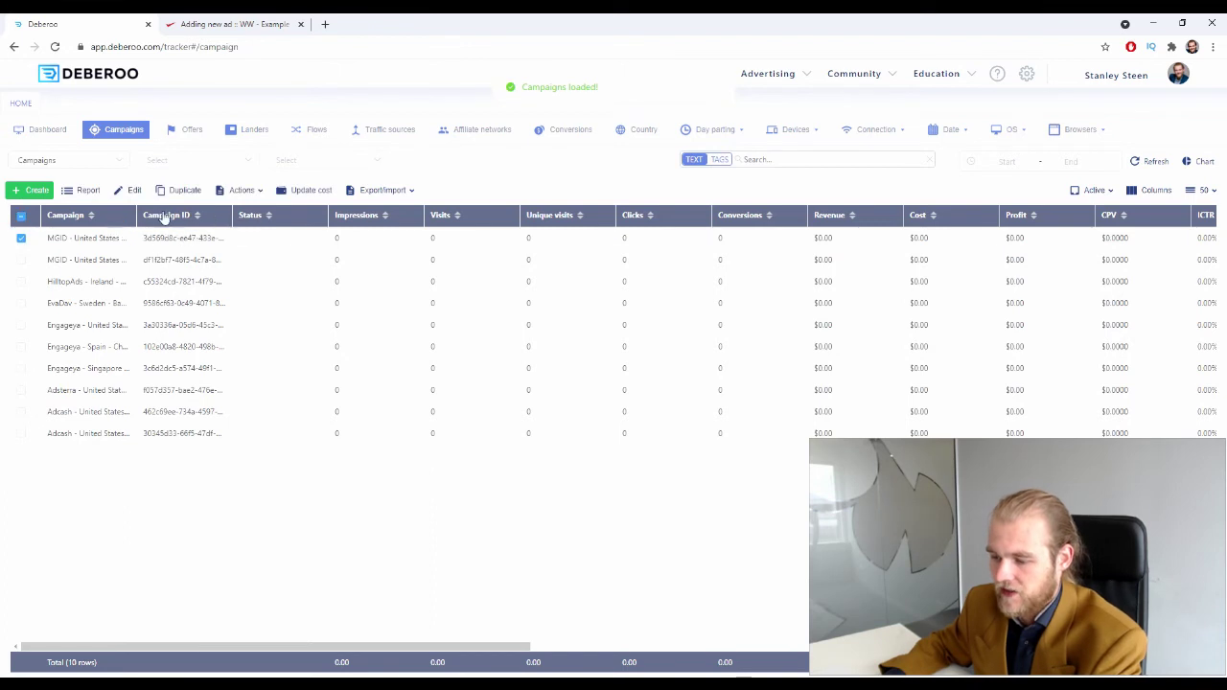
pyautogui.click(134, 191)
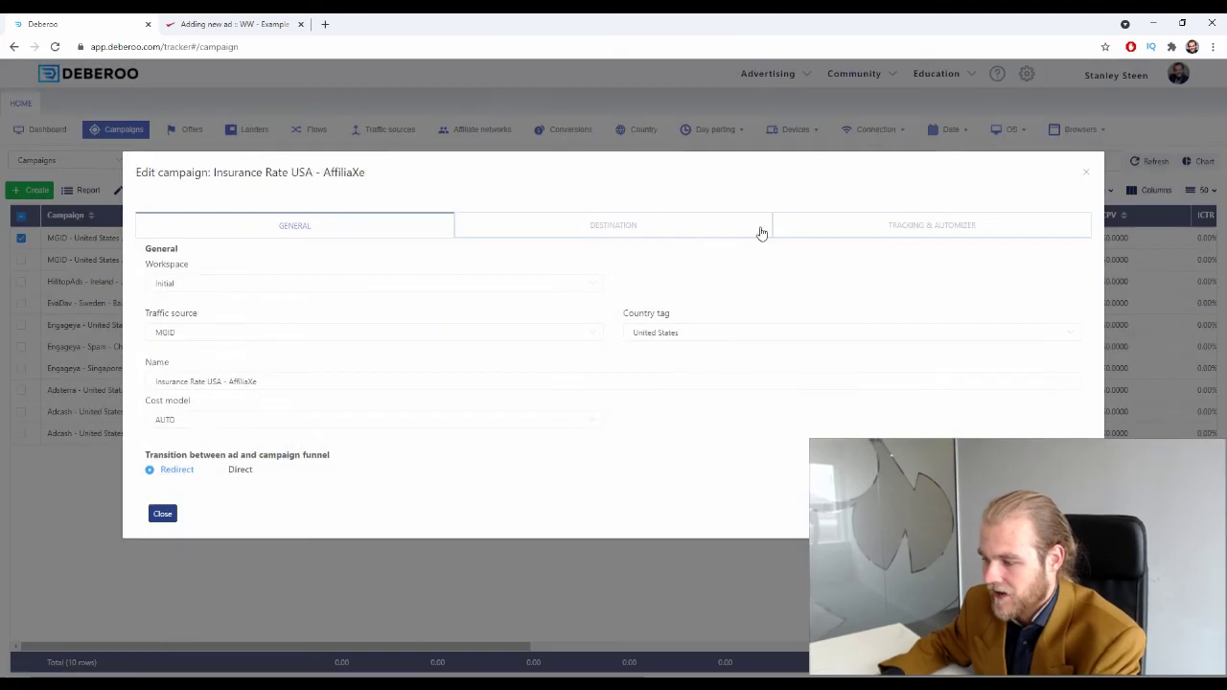
pyautogui.click(862, 225)
pyautogui.click(167, 313)
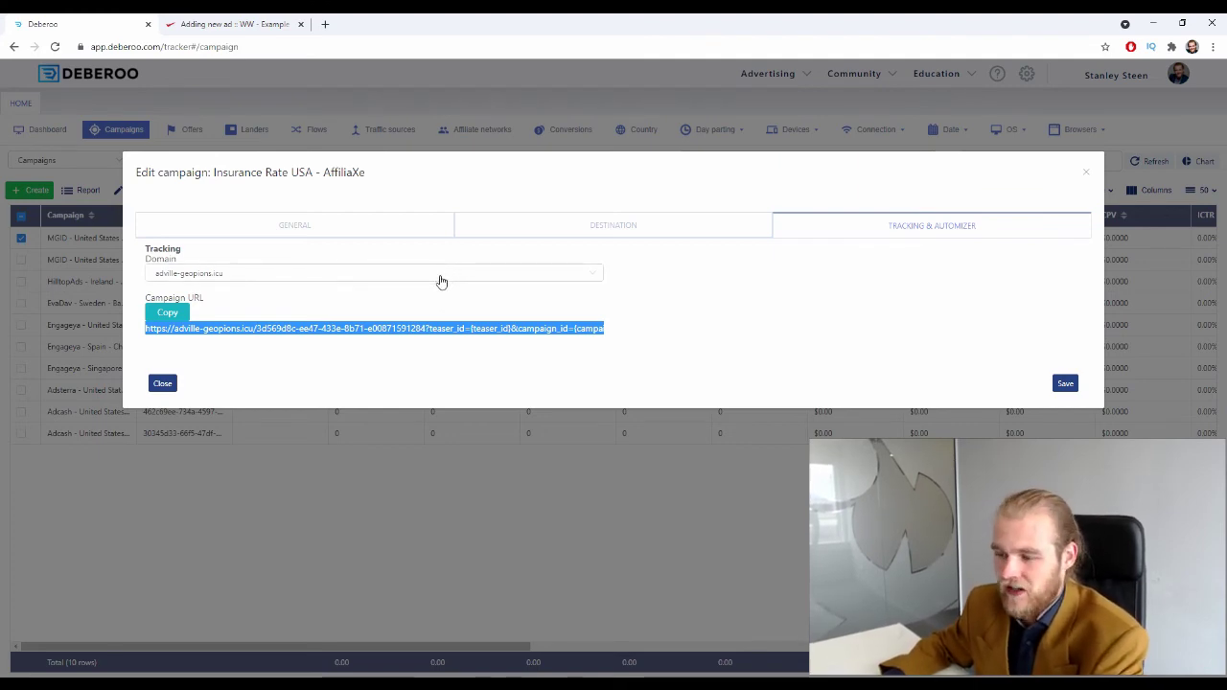
# Return to the new ad form in MGID and paste the copied campaign URL as the ad's URL
pyautogui.click(203, 21)
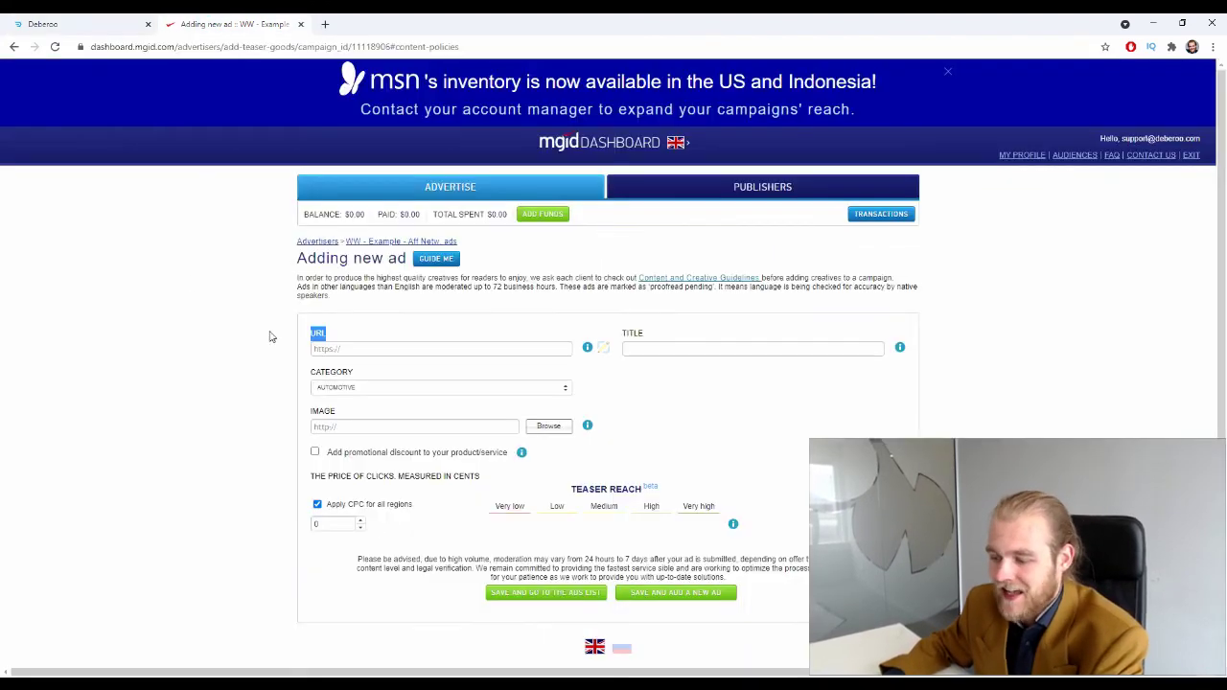
pyautogui.click(349, 347)
pyautogui.hotkey('ctrl', 'v')
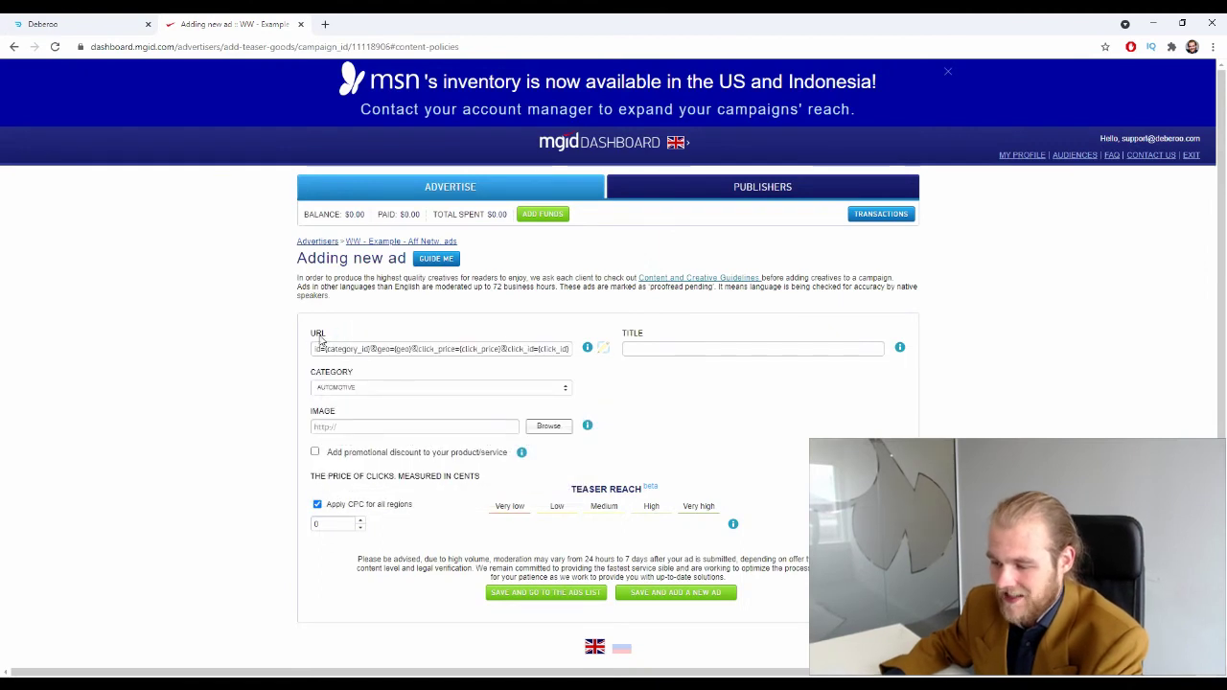
pyautogui.click(410, 328)
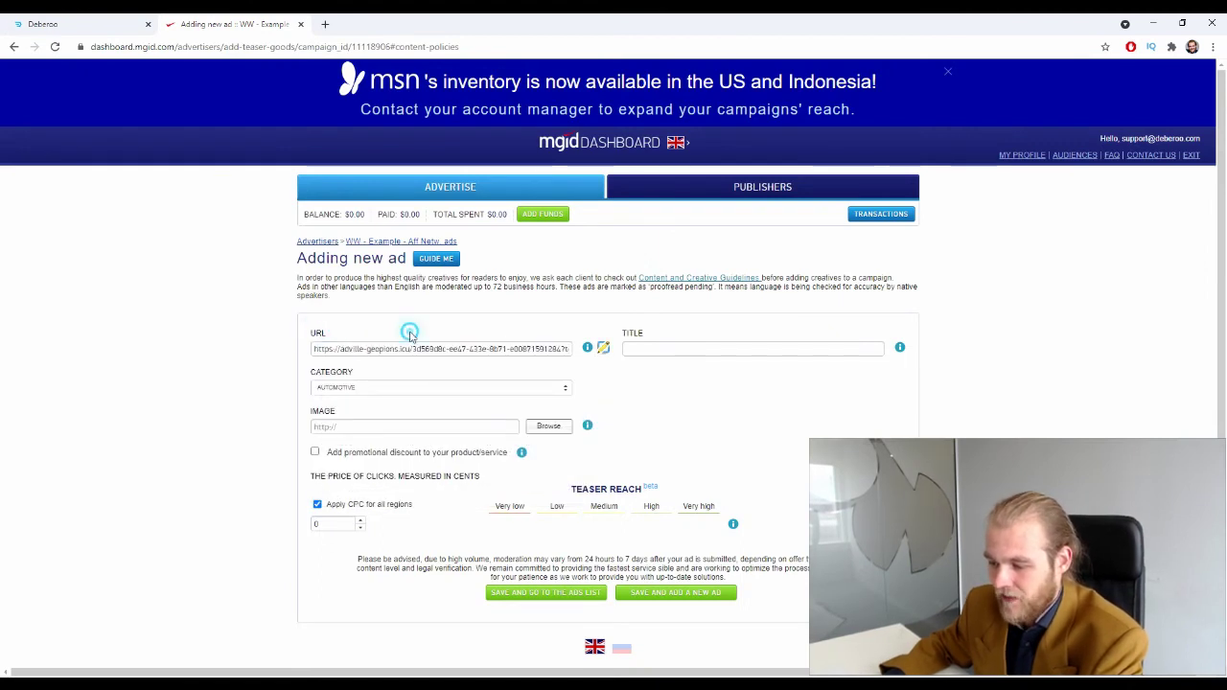
# Read the help for the ad title and open the Content and Creative Guidelines in a new tab
pyautogui.click(661, 348)
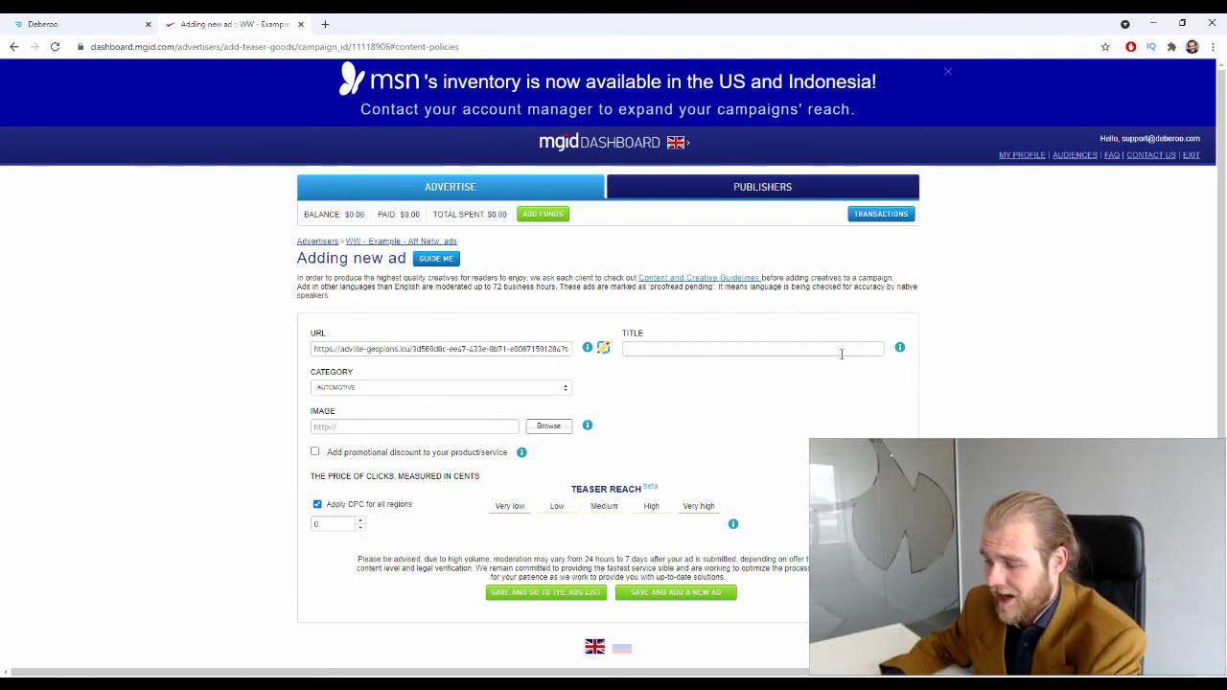
pyautogui.moveTo(896, 350)
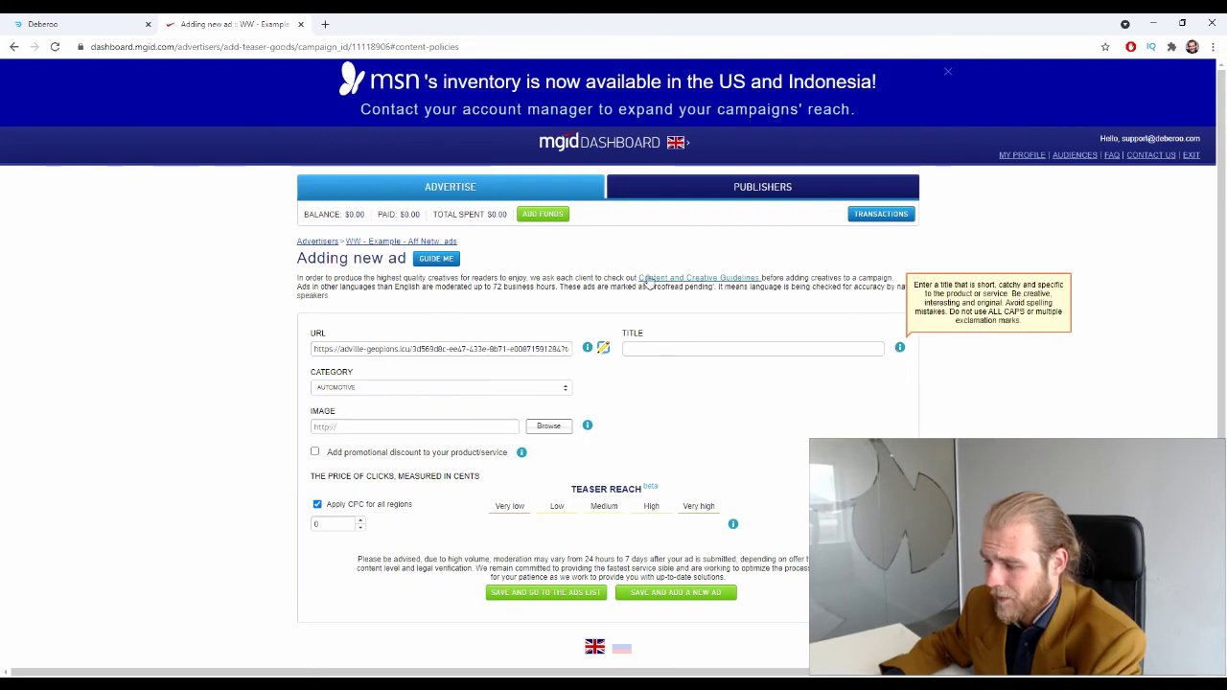
pyautogui.click(684, 277)
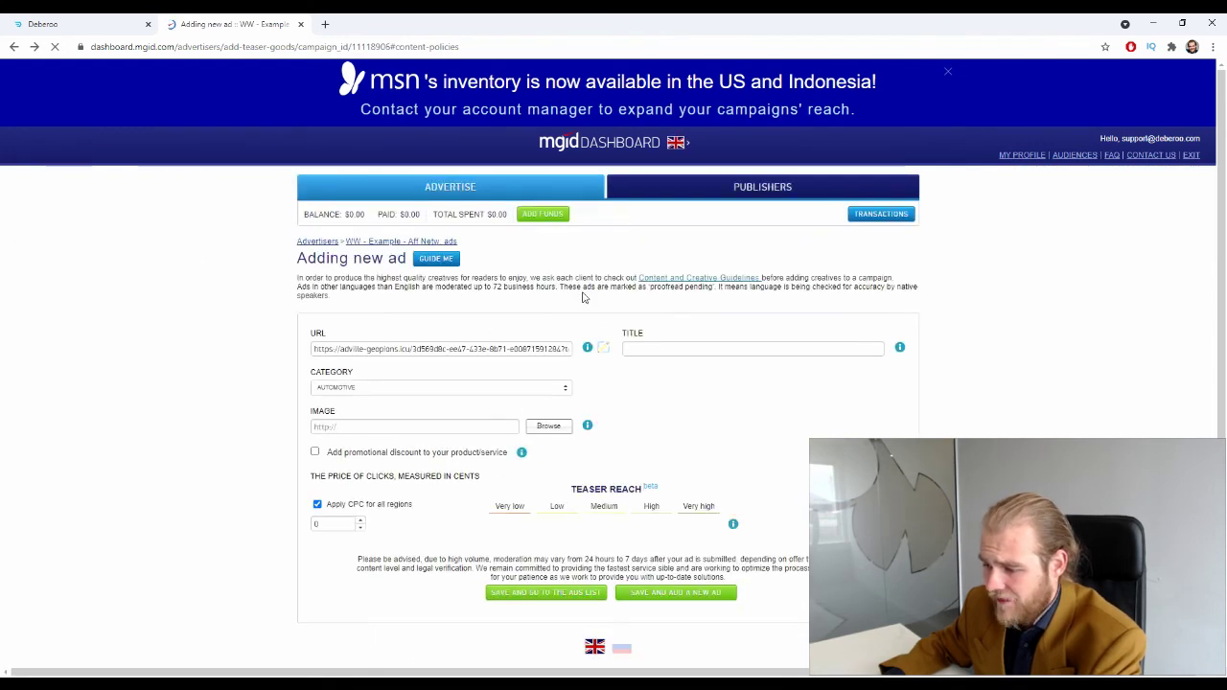
pyautogui.click(671, 278)
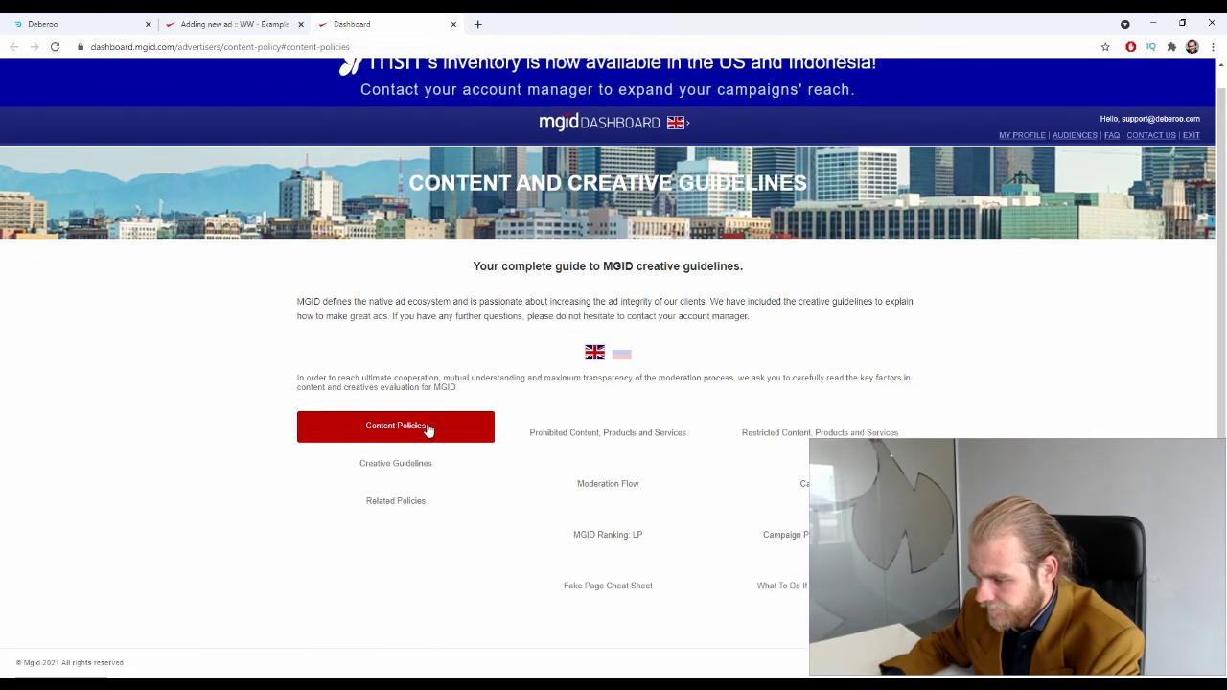
# Browse the content policies and creative guidelines, and examine the title length requirement in the Headlines Guide
pyautogui.click(427, 462)
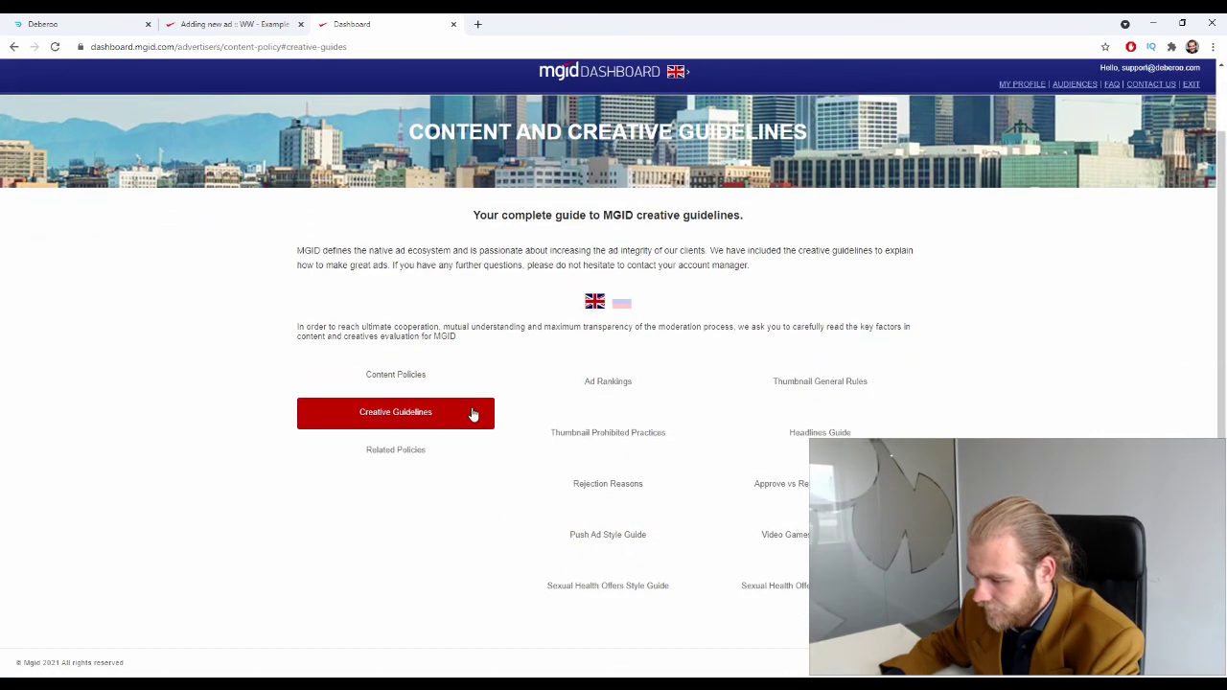
pyautogui.click(460, 377)
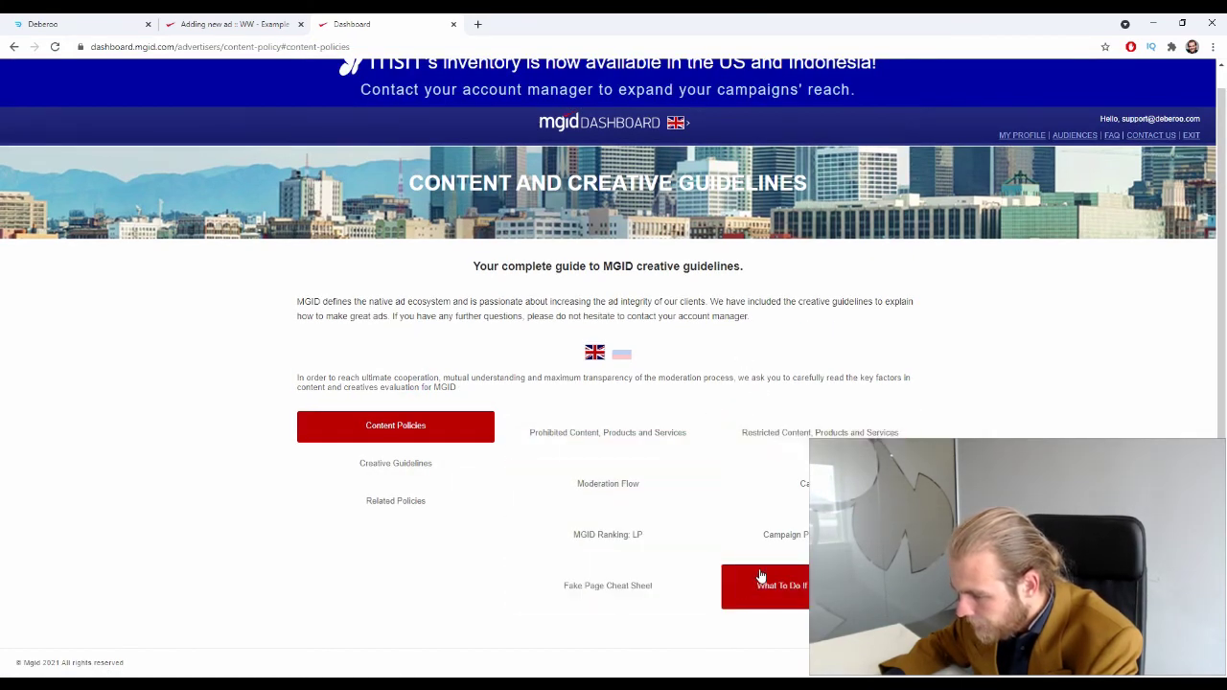
pyautogui.click(393, 469)
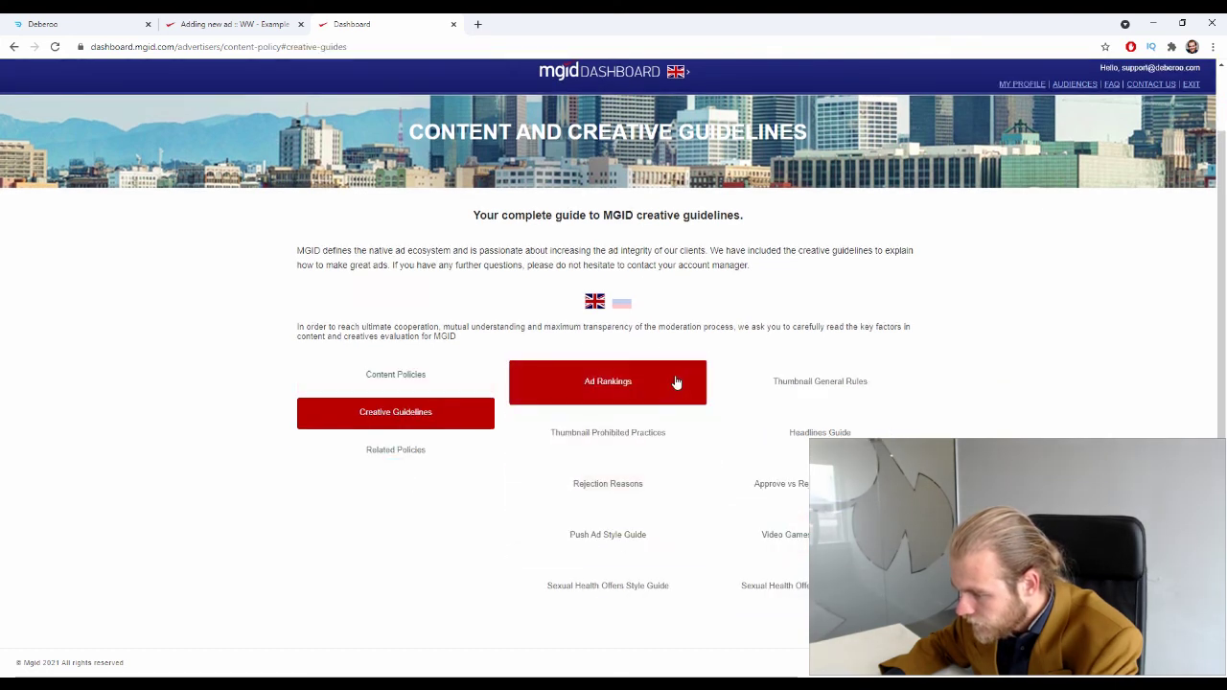
pyautogui.click(752, 425)
pyautogui.scroll(-1, 612, 405)
pyautogui.moveTo(514, 399); pyautogui.dragTo(439, 402)
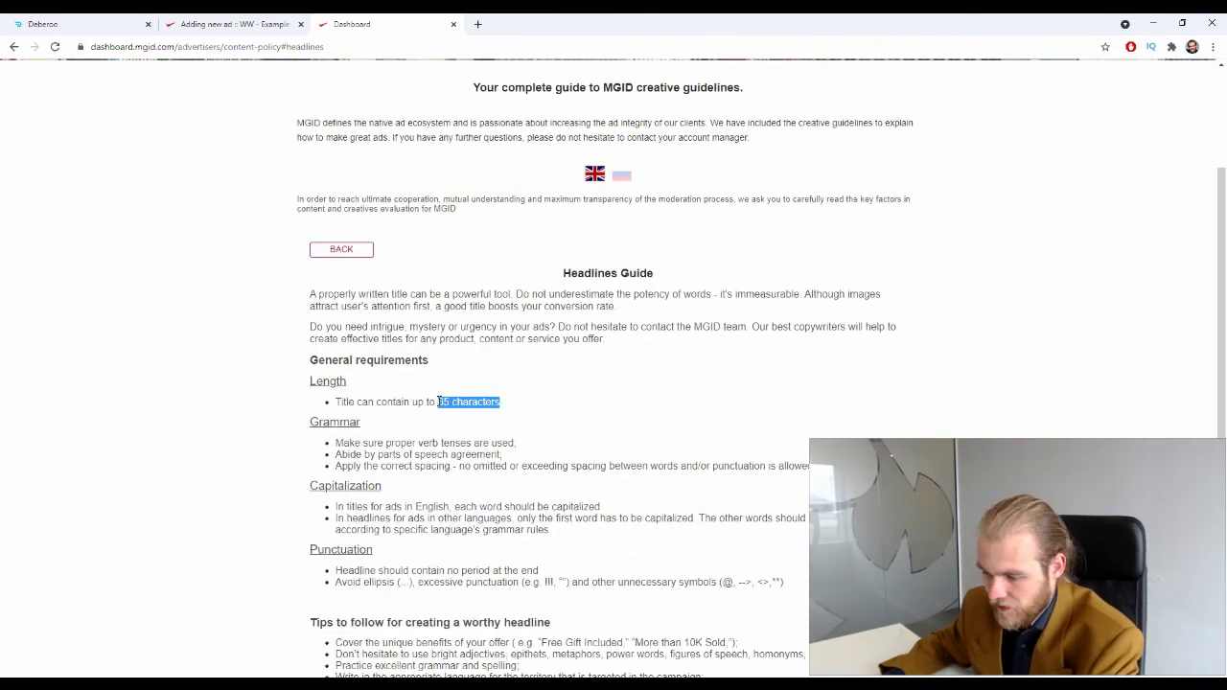
# Return to the new ad form and enter the title "Type In Your Headline Here PS Don't Forget About Capitalization"
pyautogui.click(520, 278)
pyautogui.scroll(2, 521, 278)
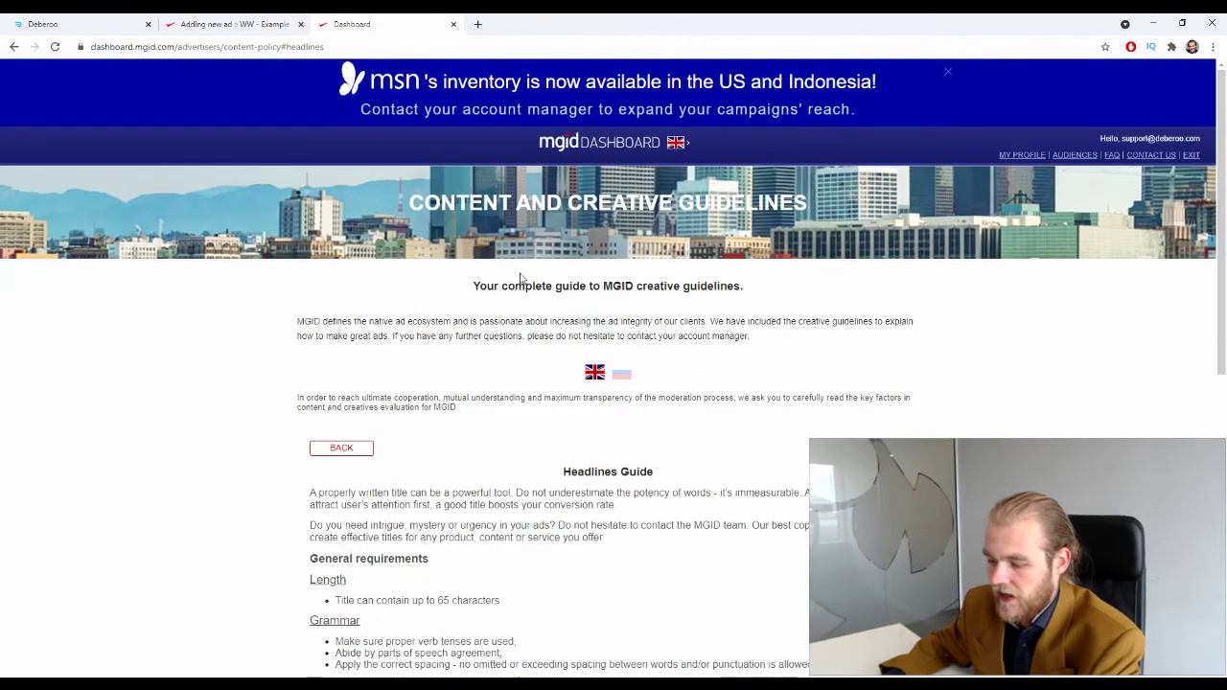
pyautogui.hotkey('ctrl', 'shift', 'Tab')
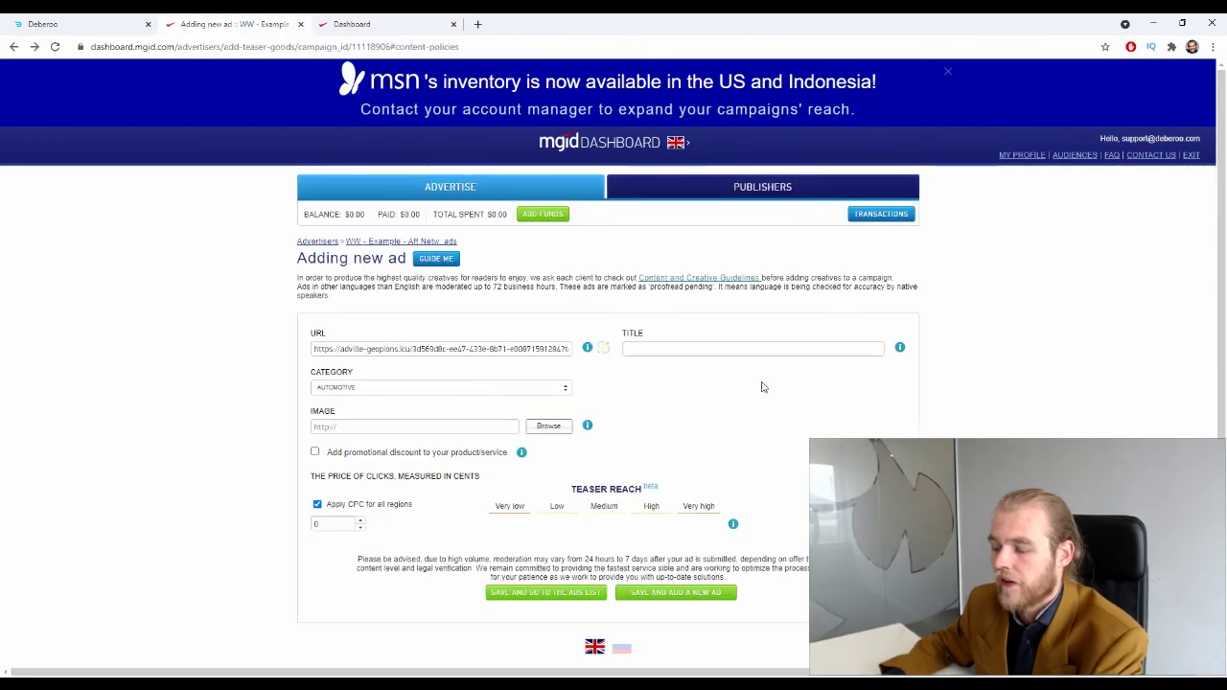
pyautogui.click(742, 347)
pyautogui.click(768, 309)
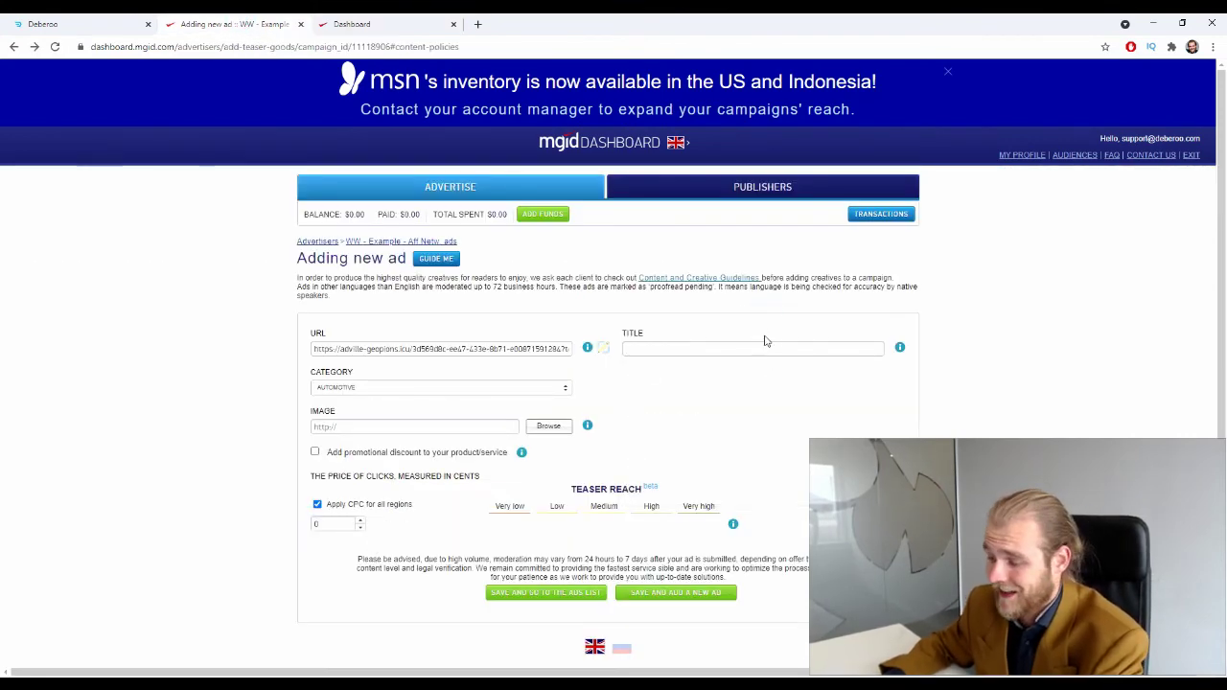
pyautogui.click(765, 343)
pyautogui.write('Typ')
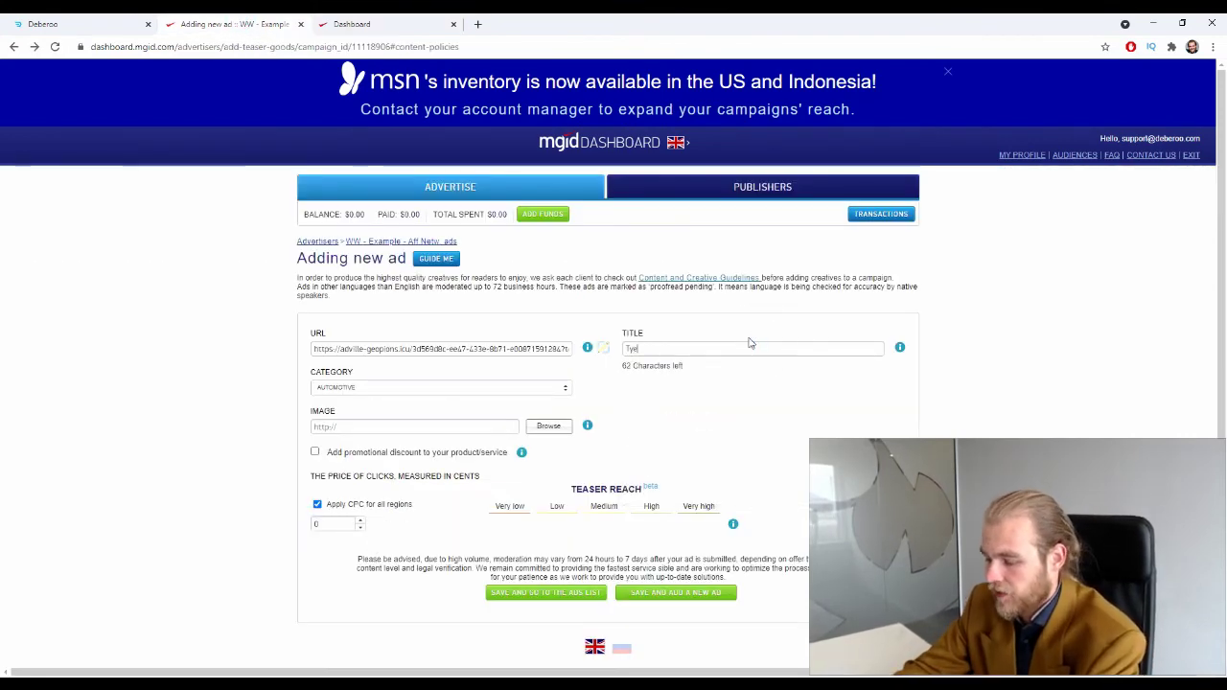
pyautogui.write('e In')
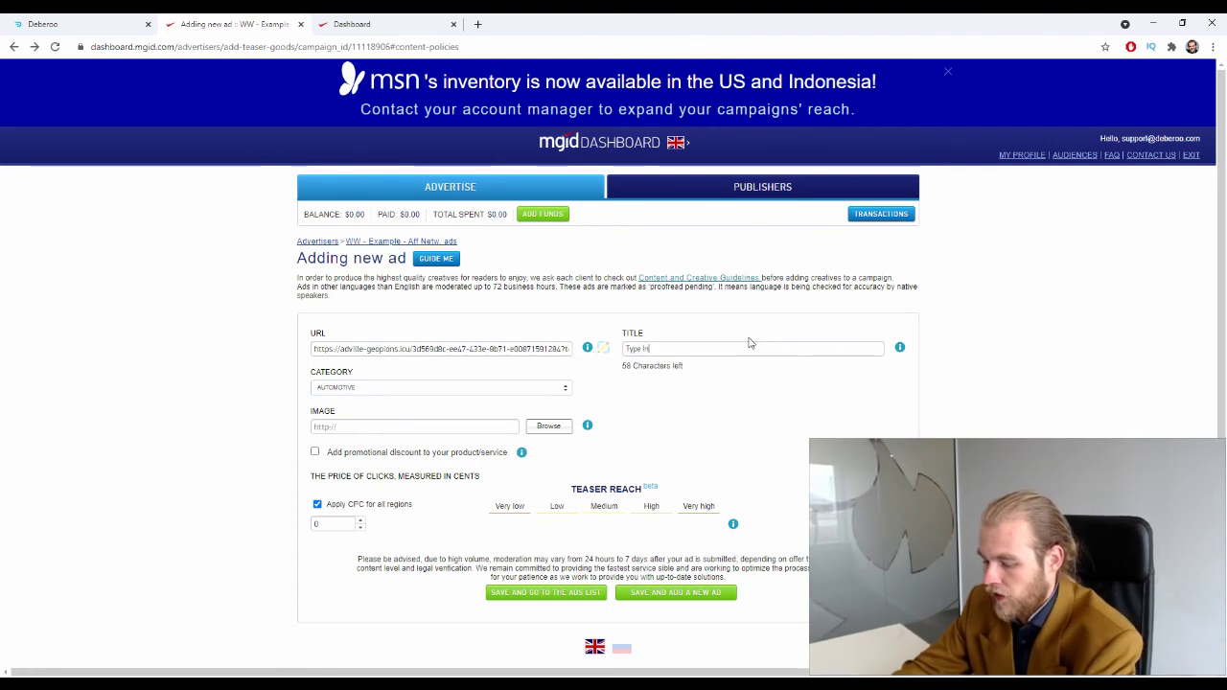
pyautogui.write(' Your Hea')
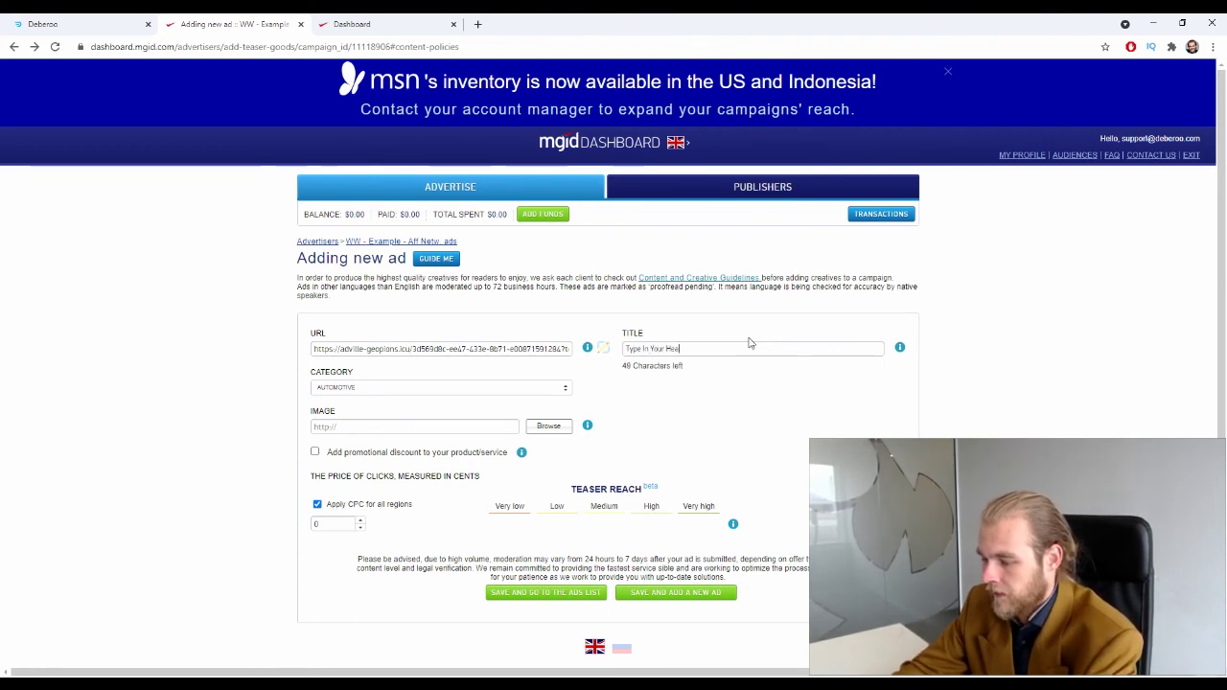
pyautogui.write('dline Here')
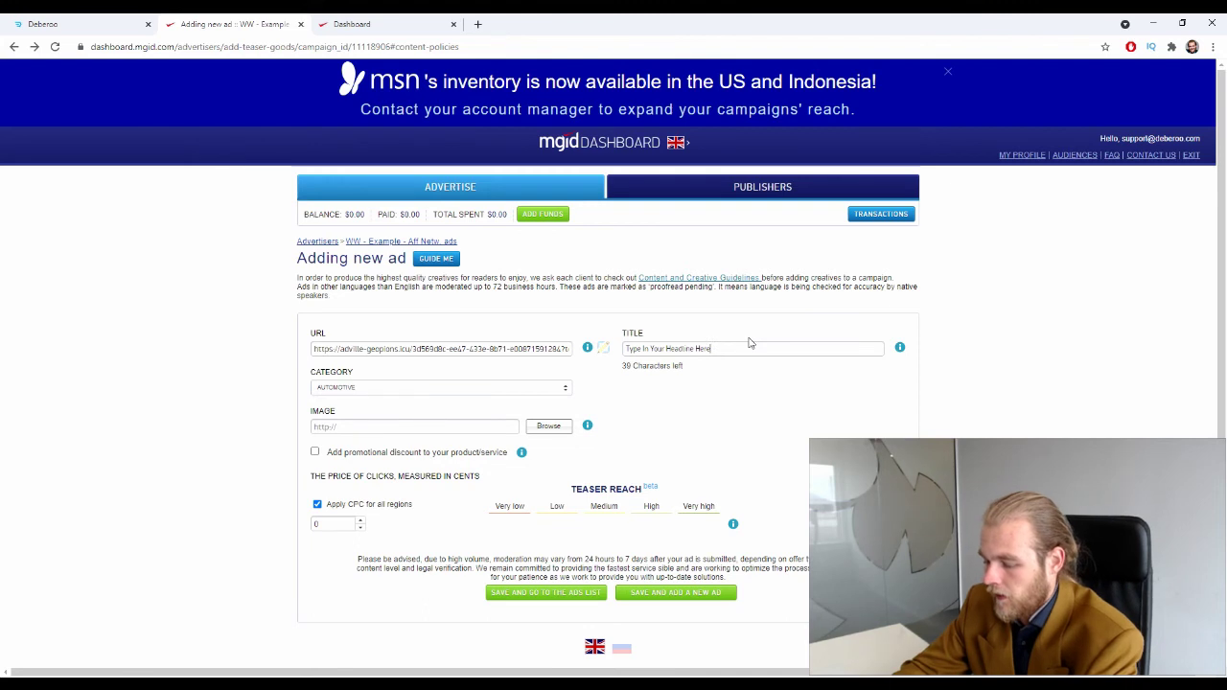
pyautogui.write(" PS Don't Fo")
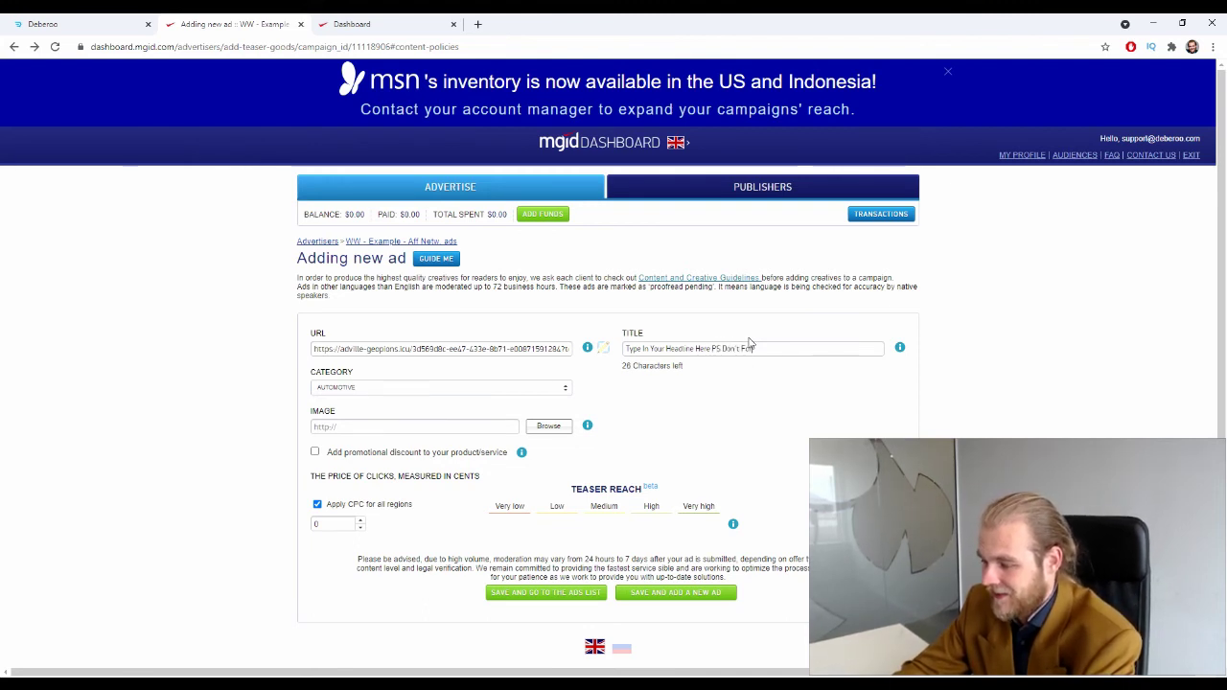
pyautogui.write('rget At')
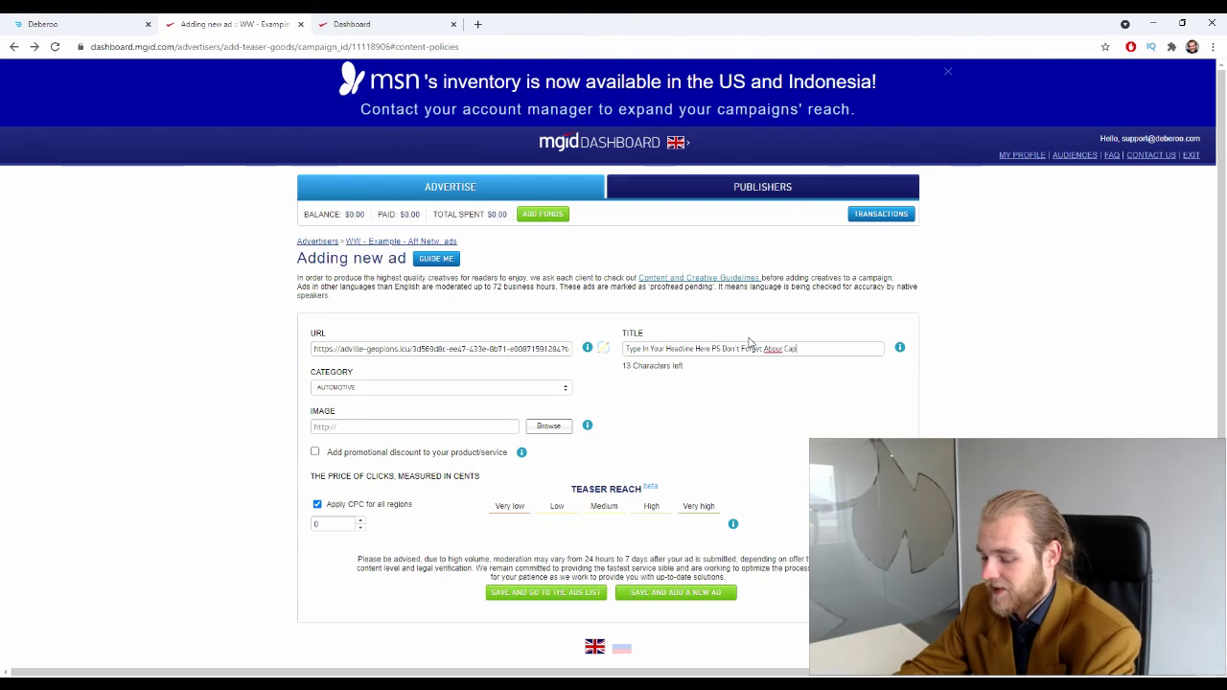
pyautogui.write('our Capitiliza')
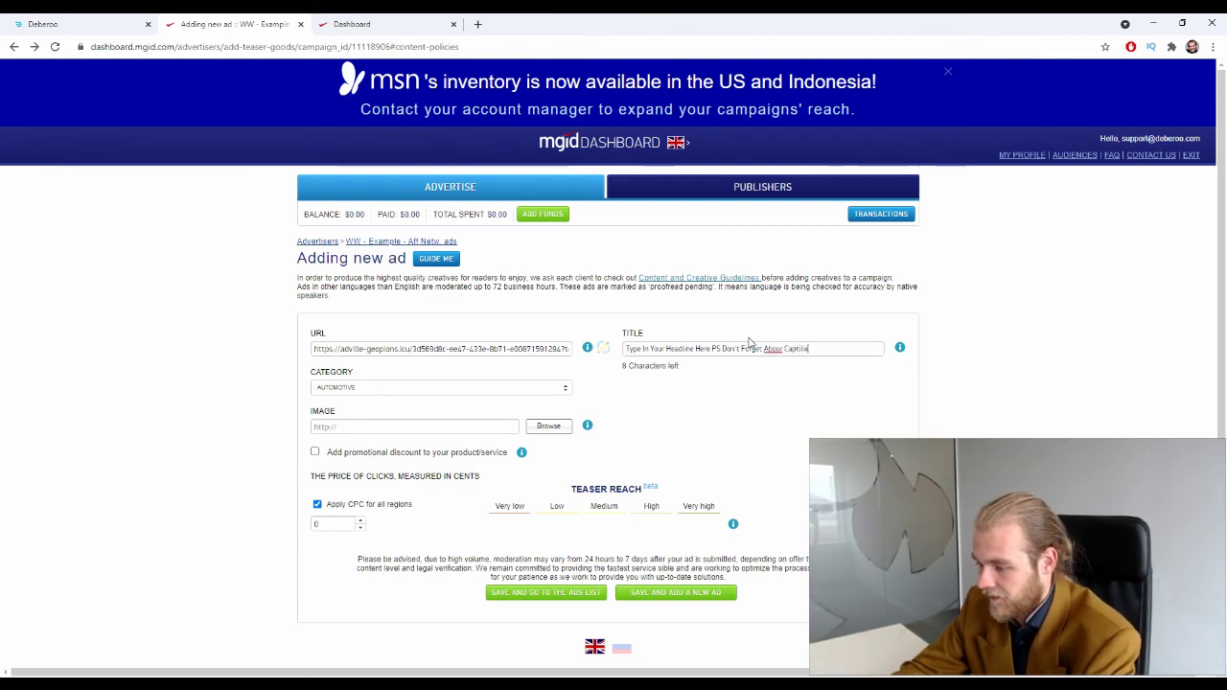
pyautogui.write('tion')
# Correct the spelling of "About" and "Capitalization" in the ad title
pyautogui.click(782, 348)
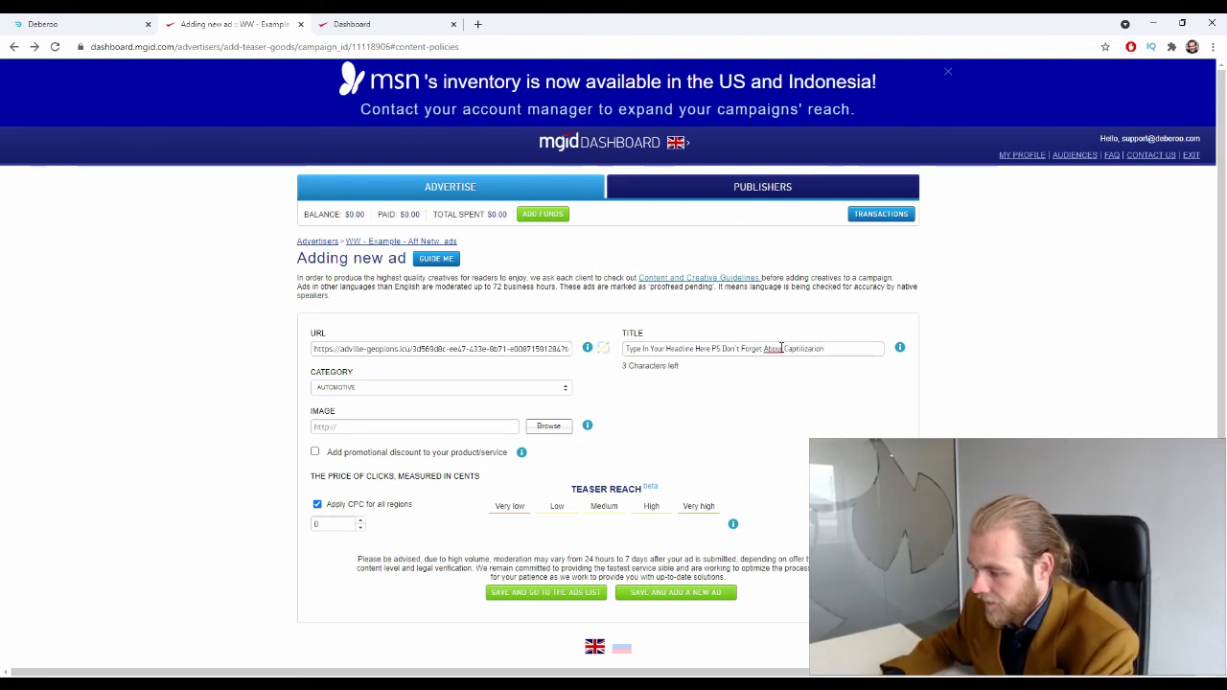
pyautogui.doubleClick(803, 349)
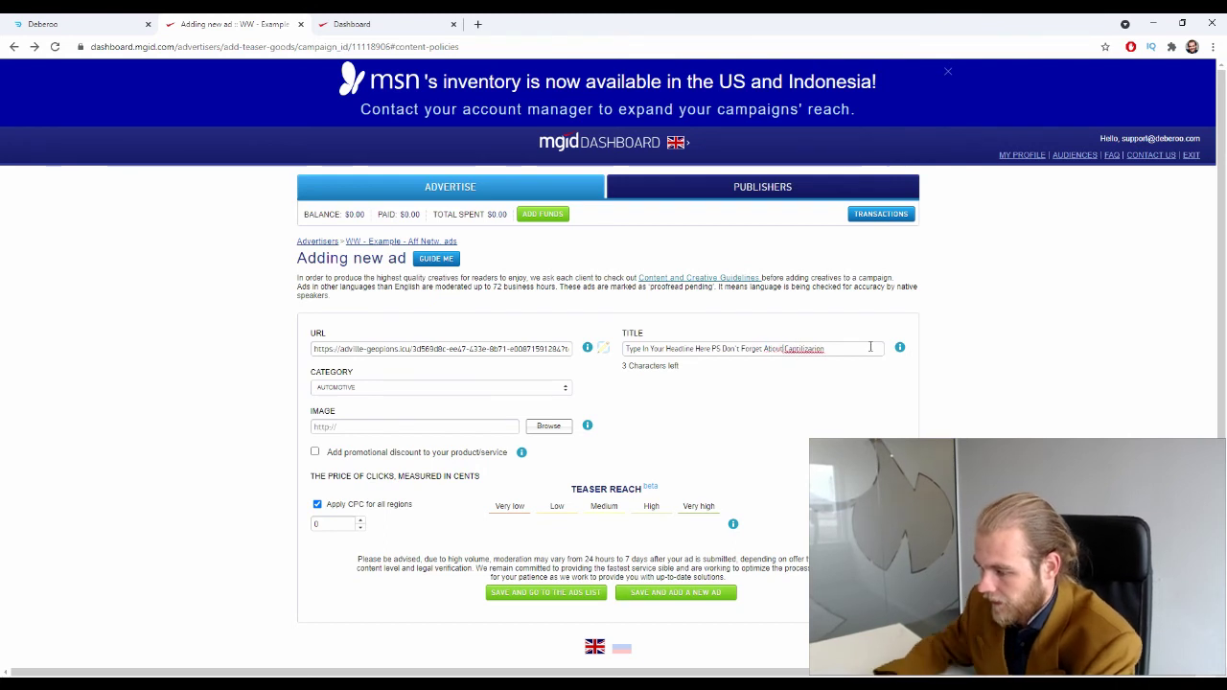
pyautogui.rightClick(810, 353)
pyautogui.click(856, 359)
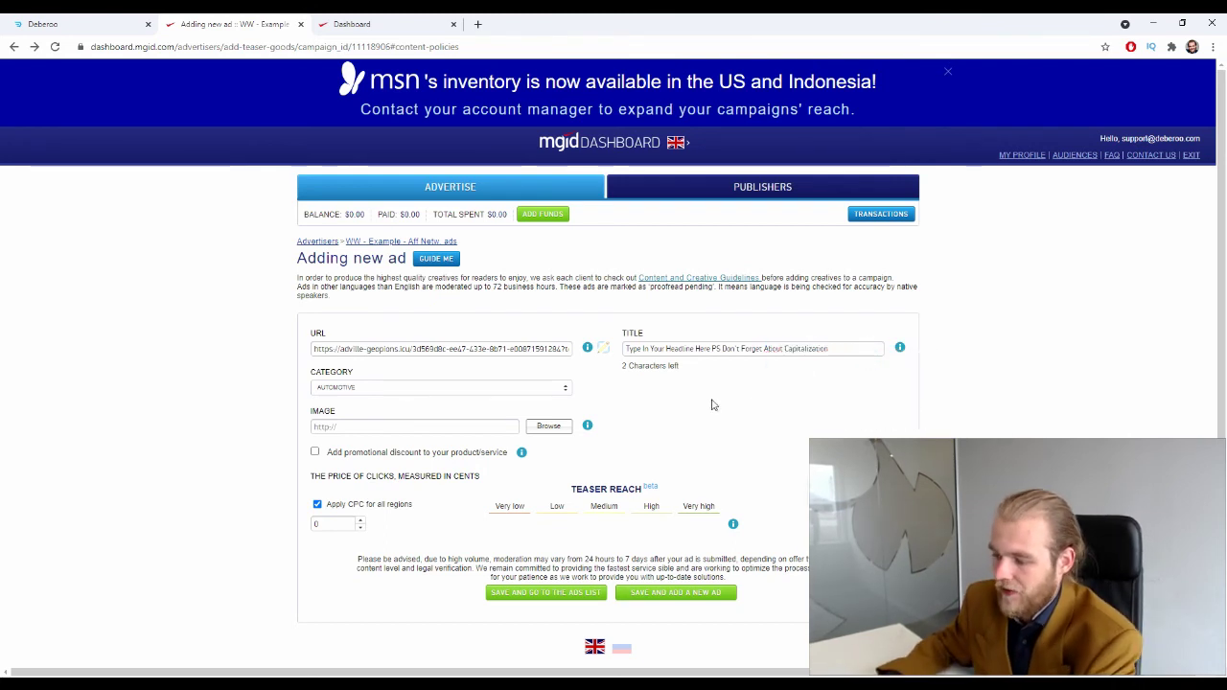
pyautogui.moveTo(618, 349); pyautogui.dragTo(856, 370)
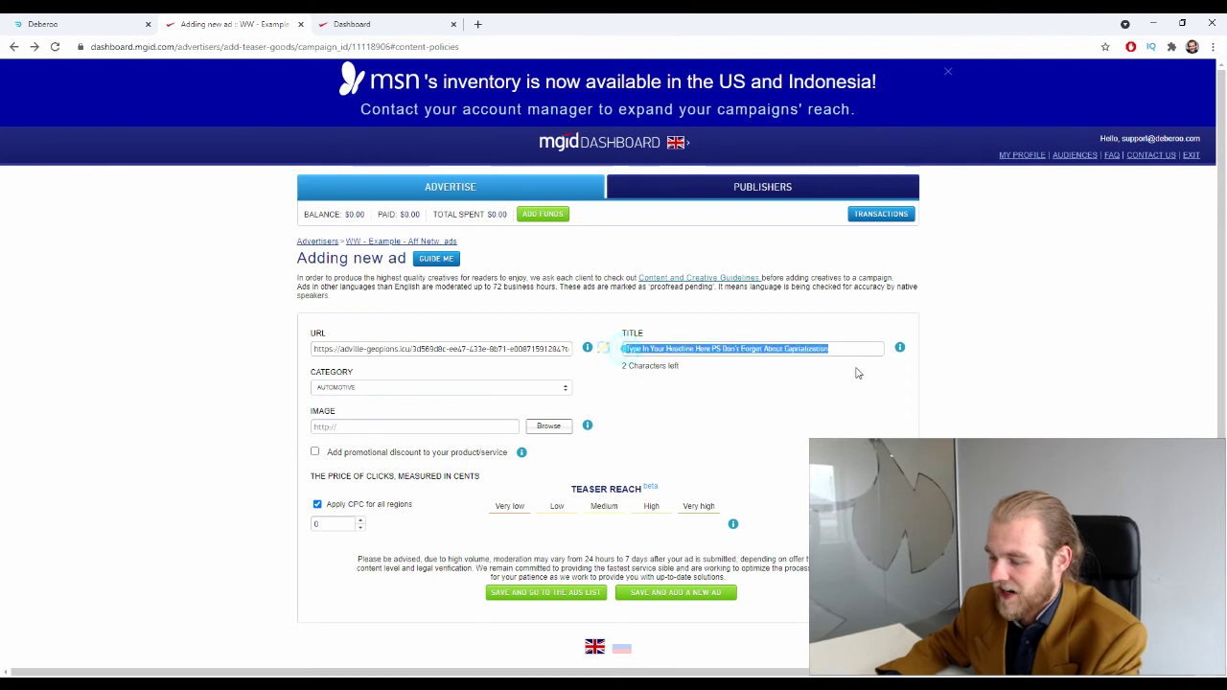
pyautogui.click(839, 386)
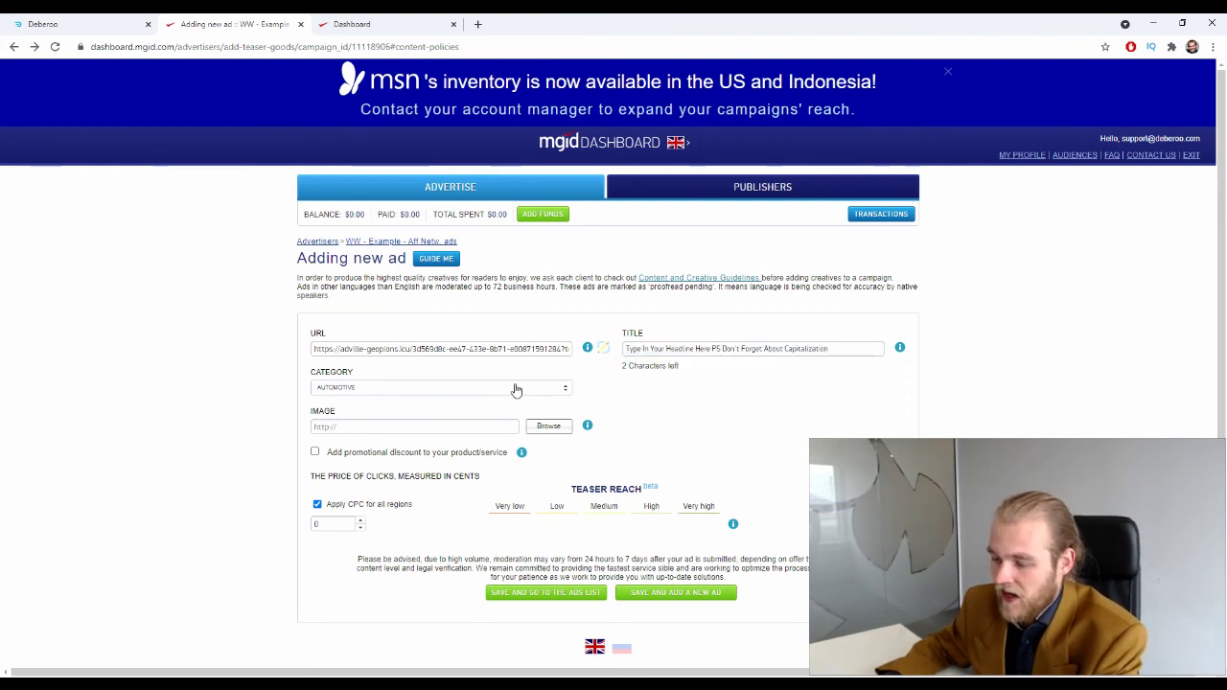
# Examine the categories available for the ad without changing the selection
pyautogui.moveTo(316, 370); pyautogui.dragTo(376, 376)
pyautogui.click(275, 373)
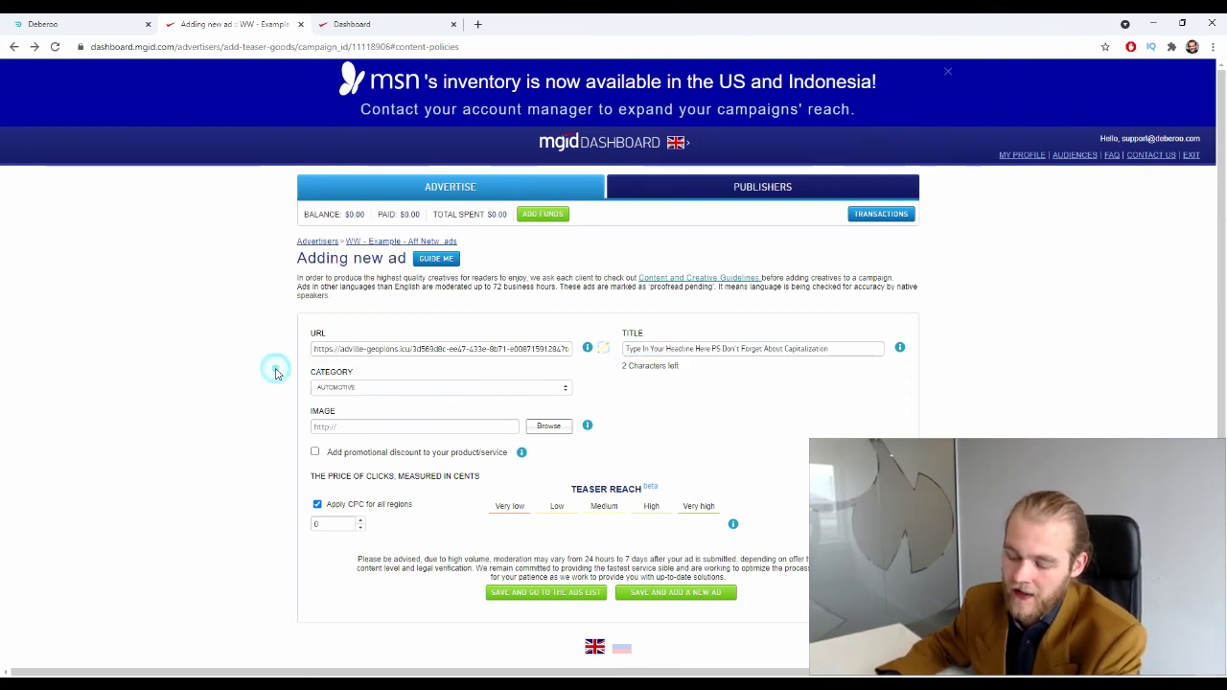
pyautogui.click(372, 393)
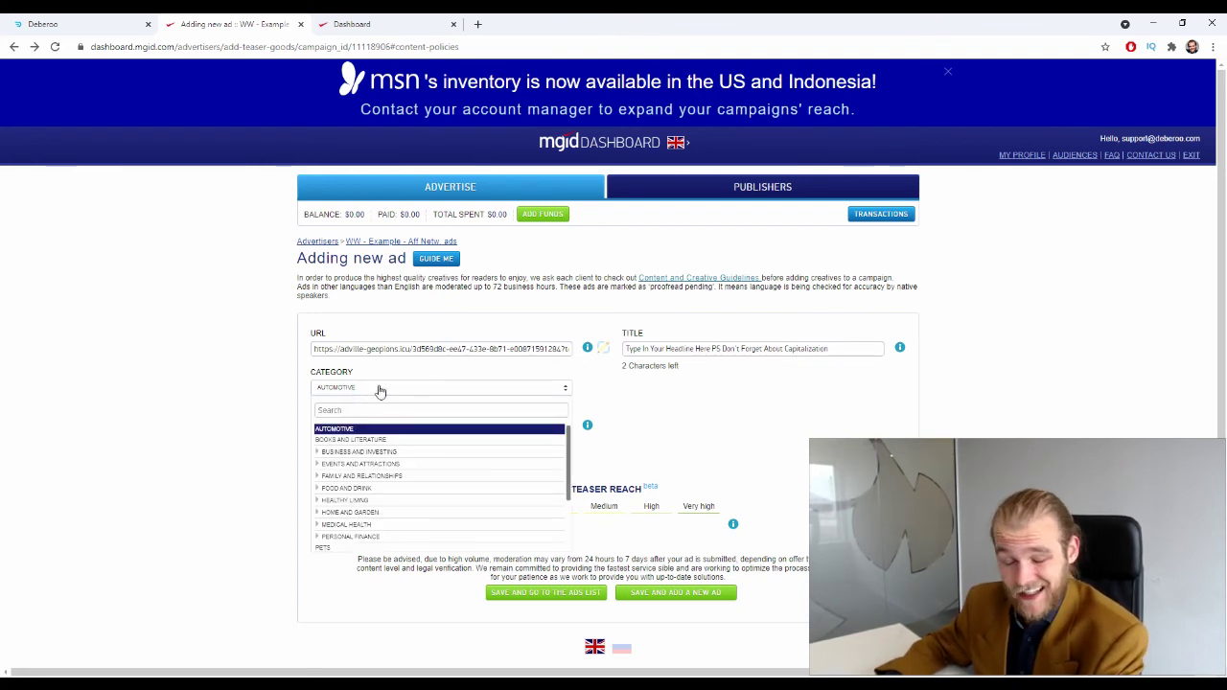
pyautogui.click(251, 443)
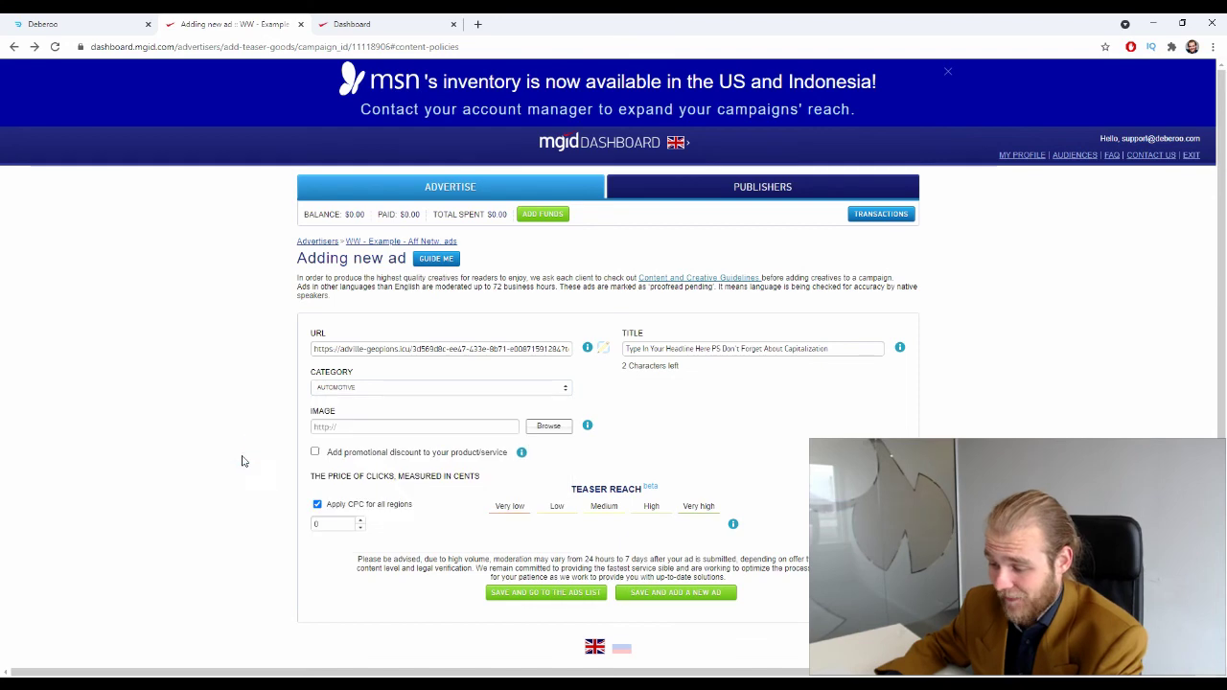
# Upload the image [VT] NOV 29 from Downloads and enlarge its rectangular and square crop areas to the full image height
pyautogui.scroll(-2, 246, 442)
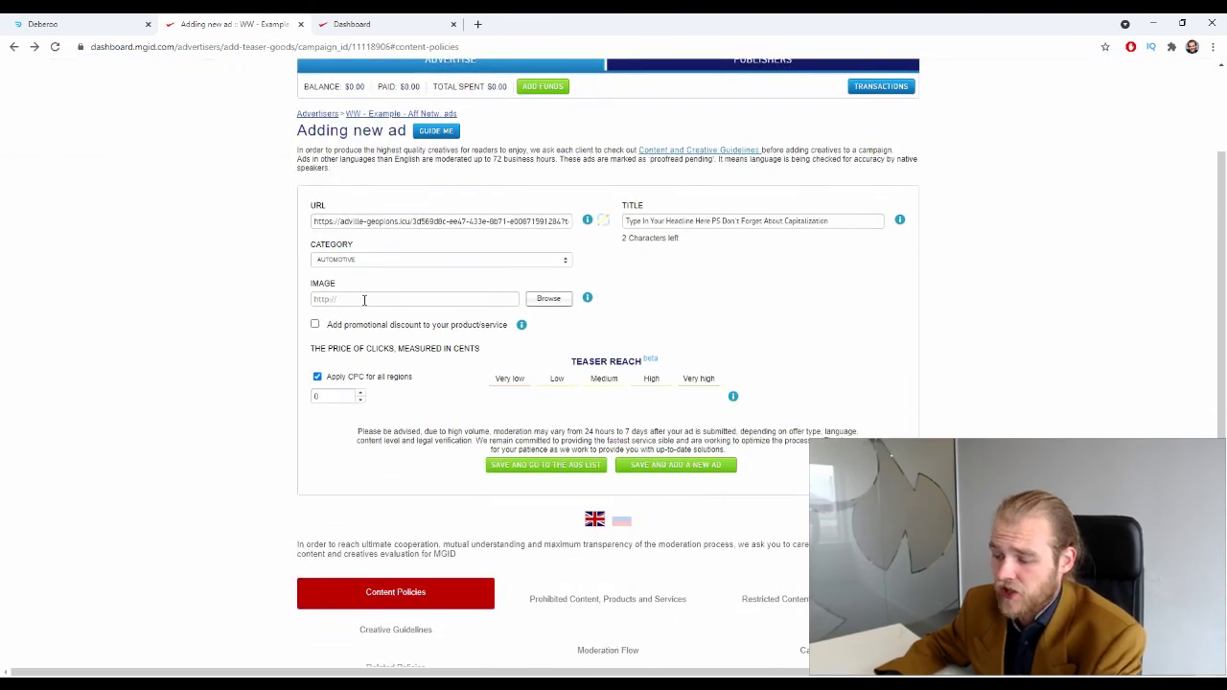
pyautogui.click(550, 301)
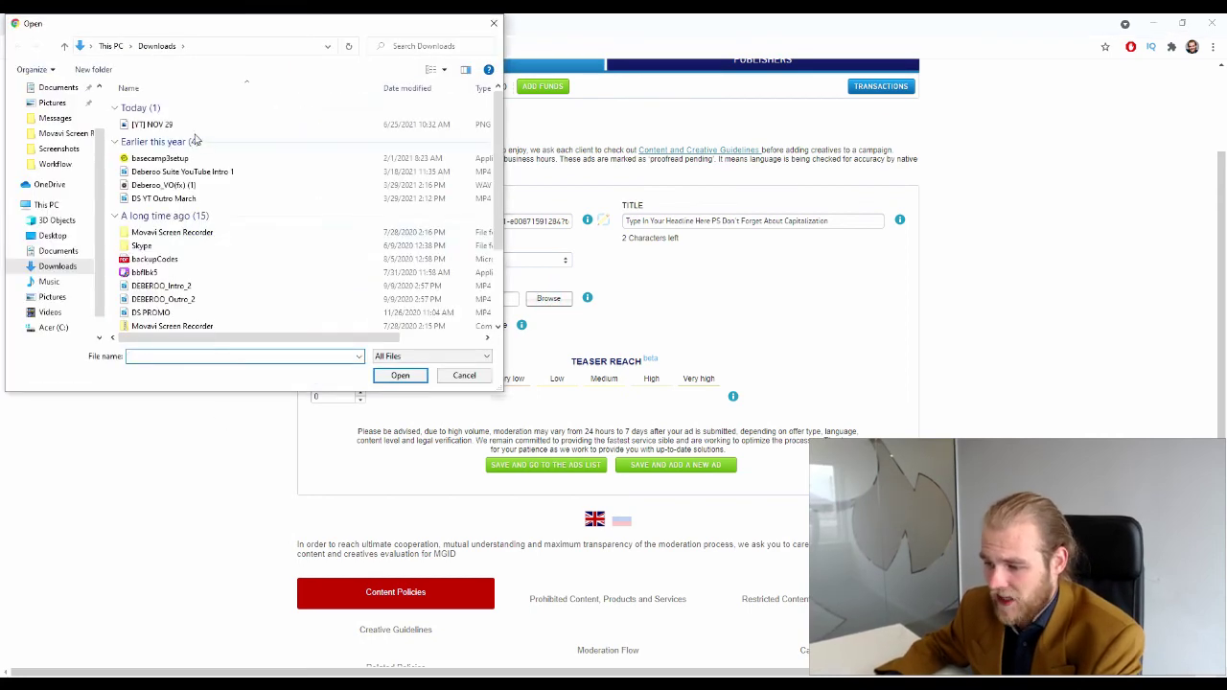
pyautogui.click(192, 125)
pyautogui.click(418, 375)
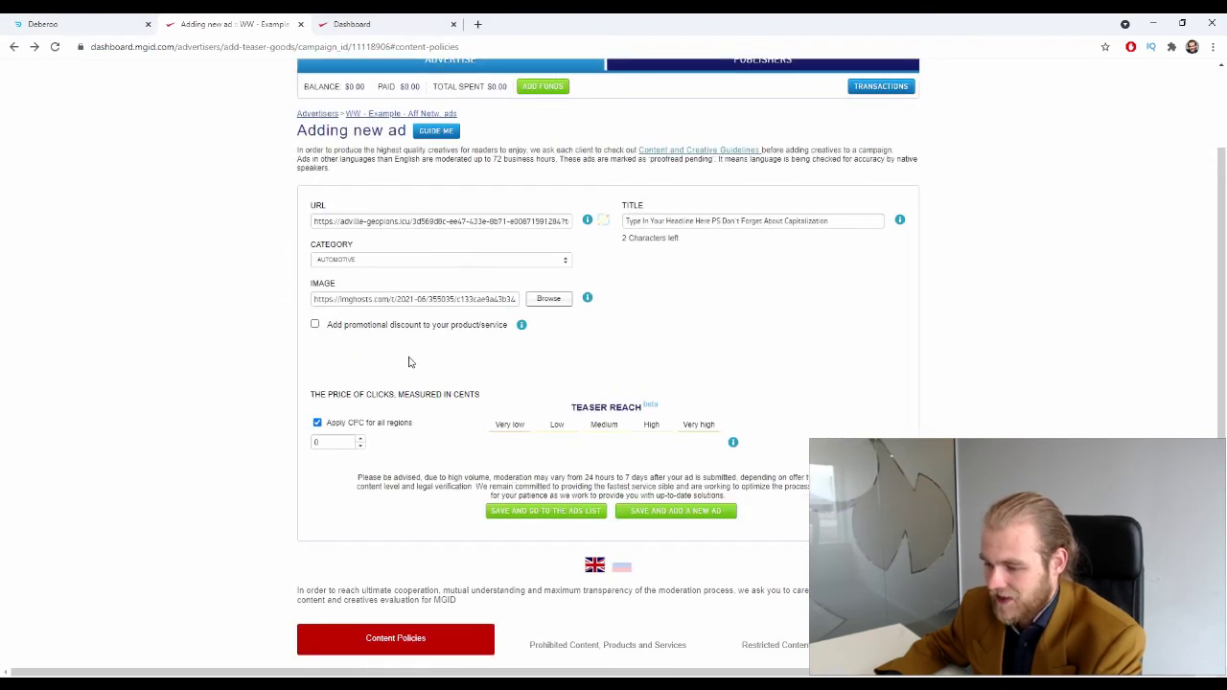
pyautogui.scroll(-2, 652, 211)
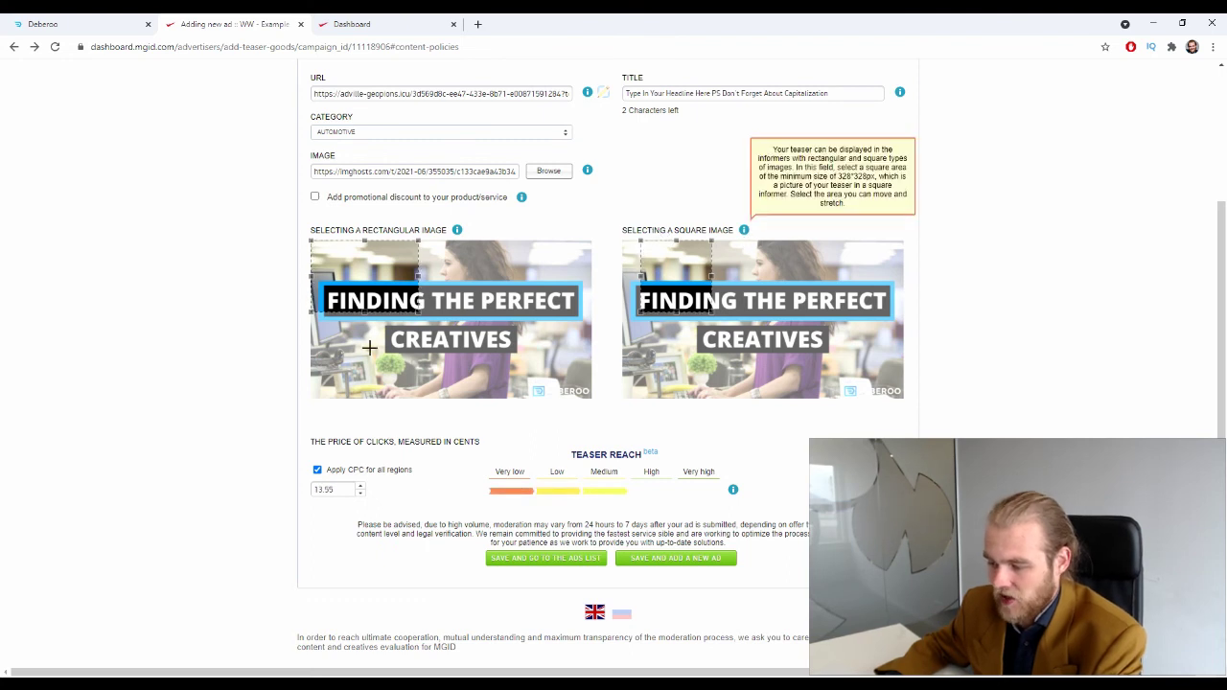
pyautogui.moveTo(417, 312); pyautogui.dragTo(484, 399)
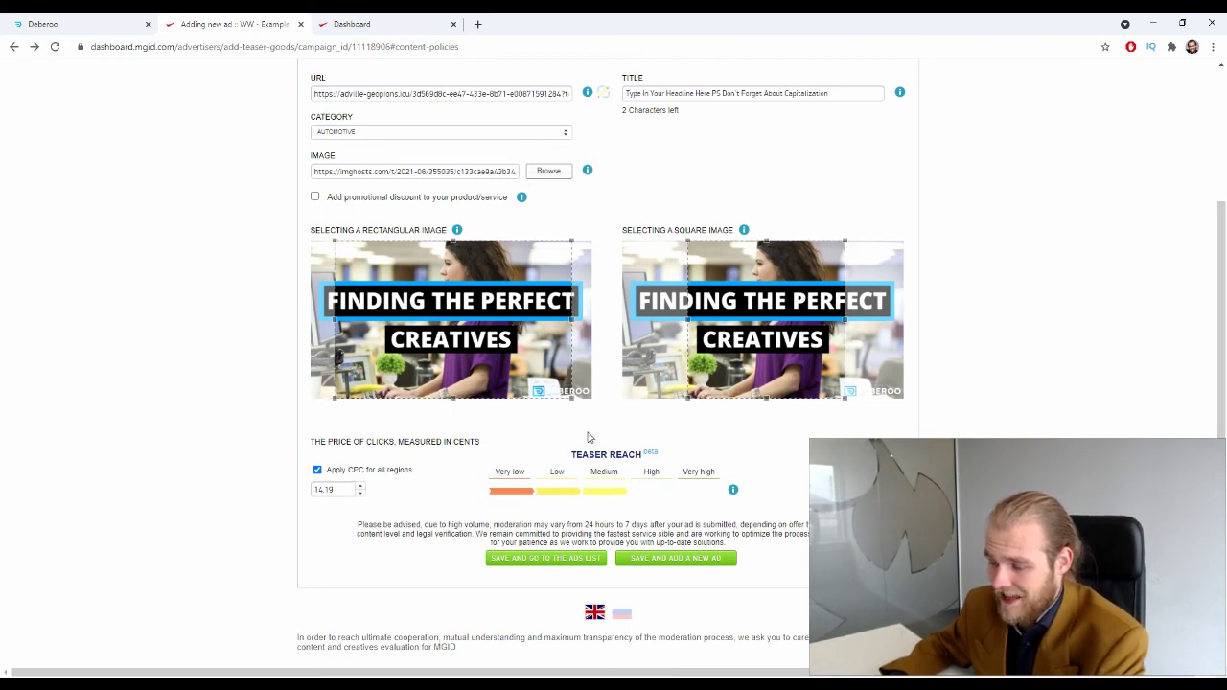
# Set the click price for all regions to 14.2 cents
pyautogui.scroll(-3, 402, 252)
pyautogui.scroll(2, 380, 279)
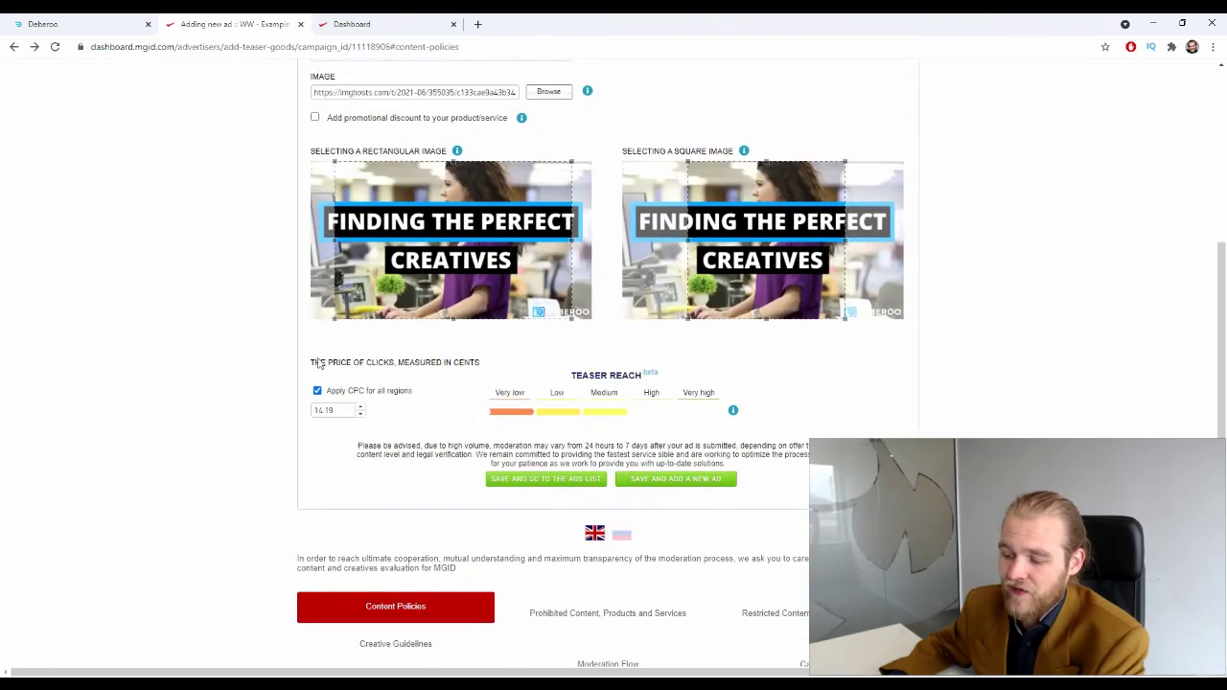
pyautogui.moveTo(309, 364); pyautogui.dragTo(432, 370)
pyautogui.click(158, 324)
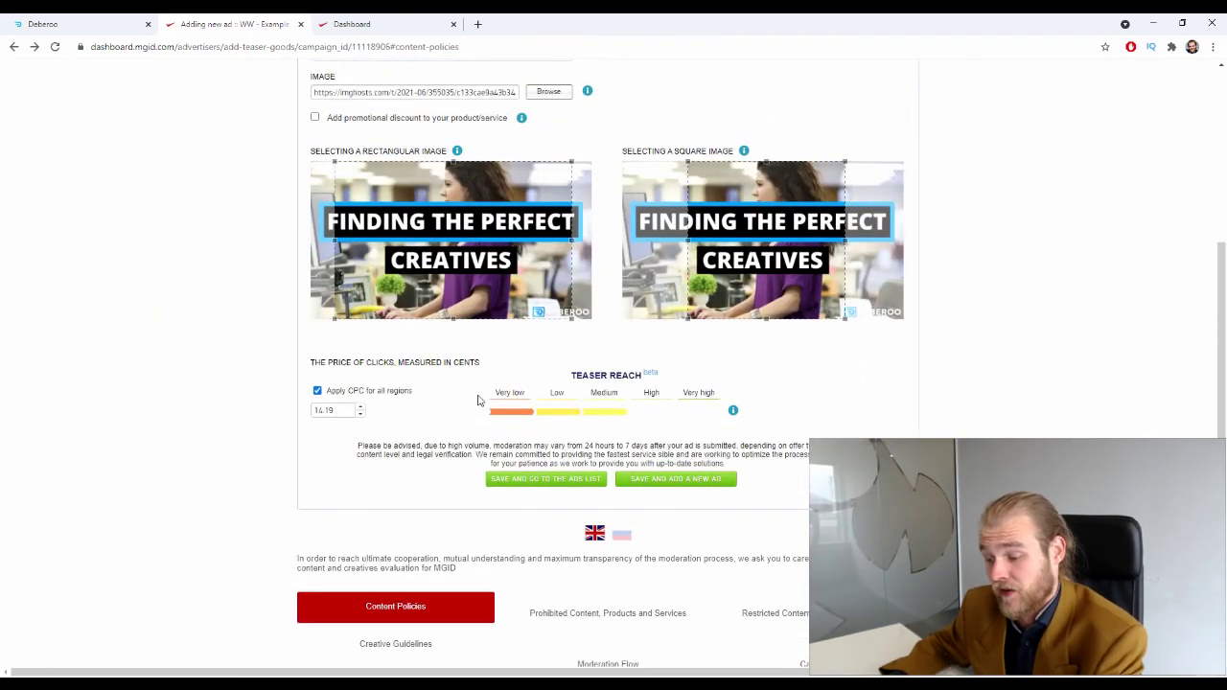
pyautogui.doubleClick(324, 410)
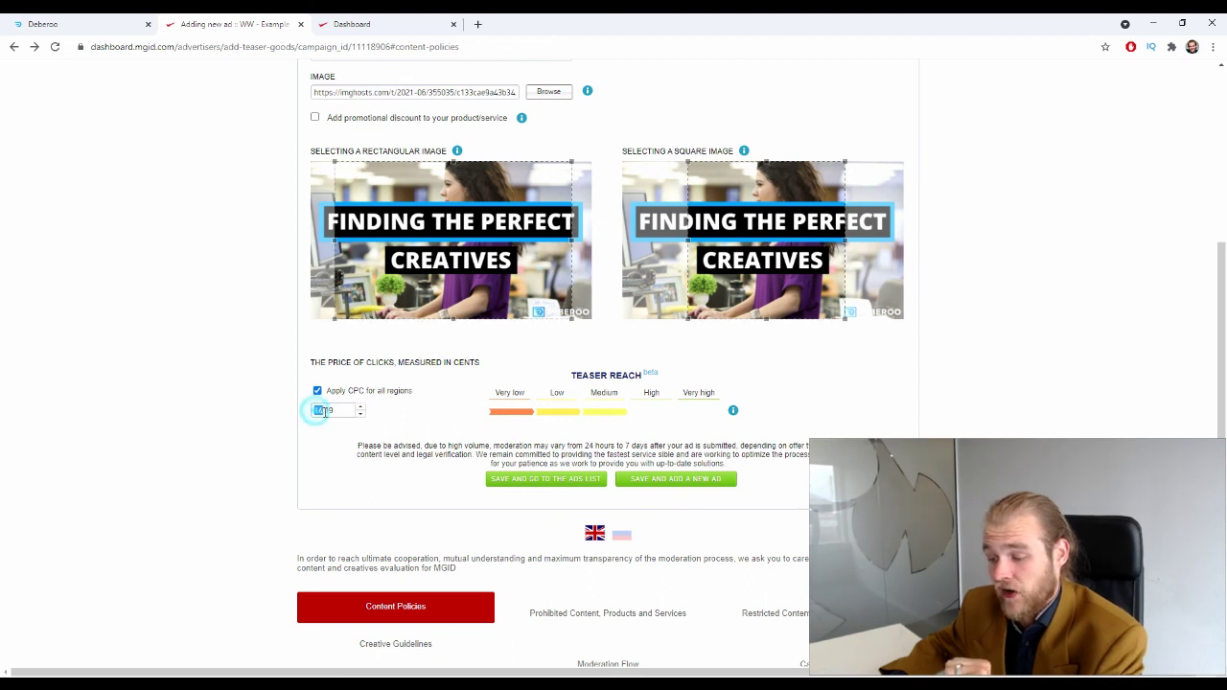
pyautogui.doubleClick(331, 410)
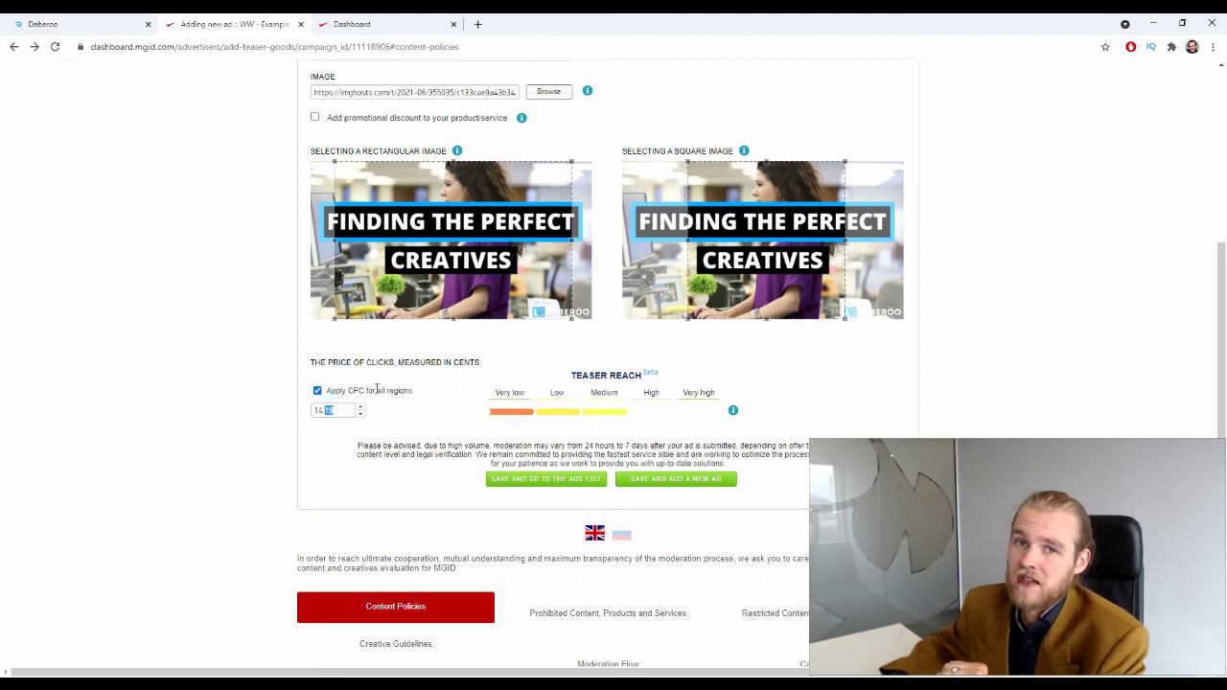
pyautogui.click(321, 411)
pyautogui.click(239, 402)
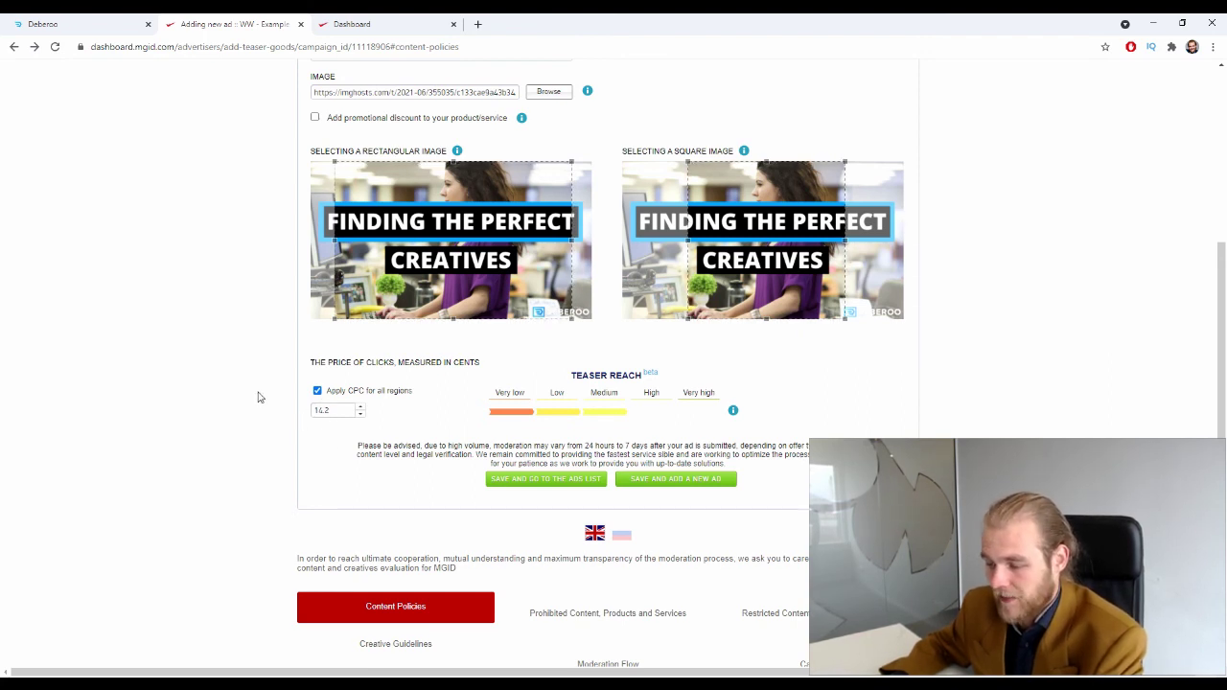
# Switch to separate geo-location click prices to inspect the countries under Europe, and reapply one CPC for all regions
pyautogui.moveTo(337, 390); pyautogui.dragTo(402, 391)
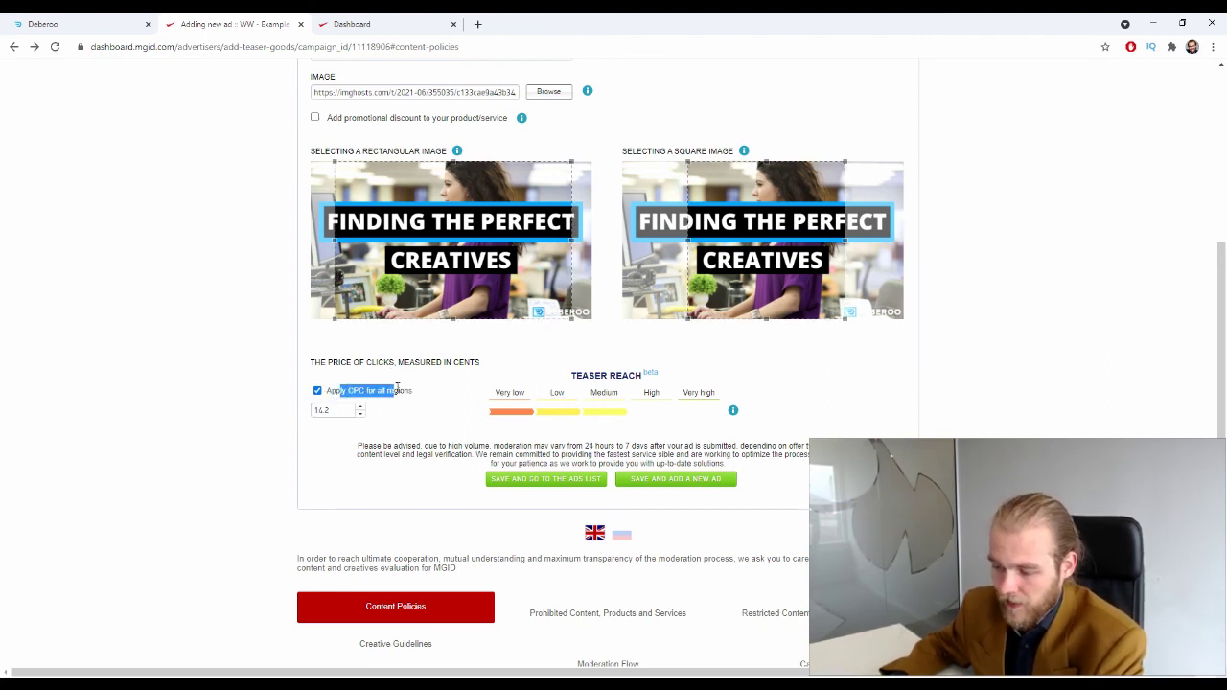
pyautogui.click(408, 403)
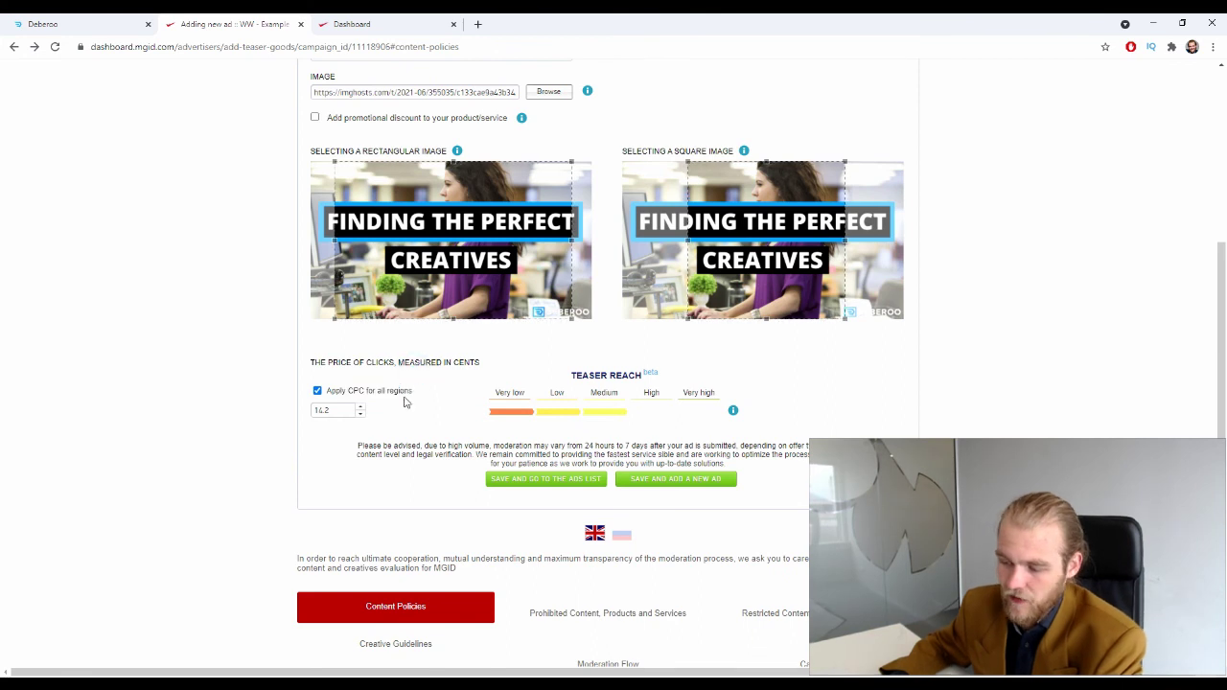
pyautogui.click(317, 391)
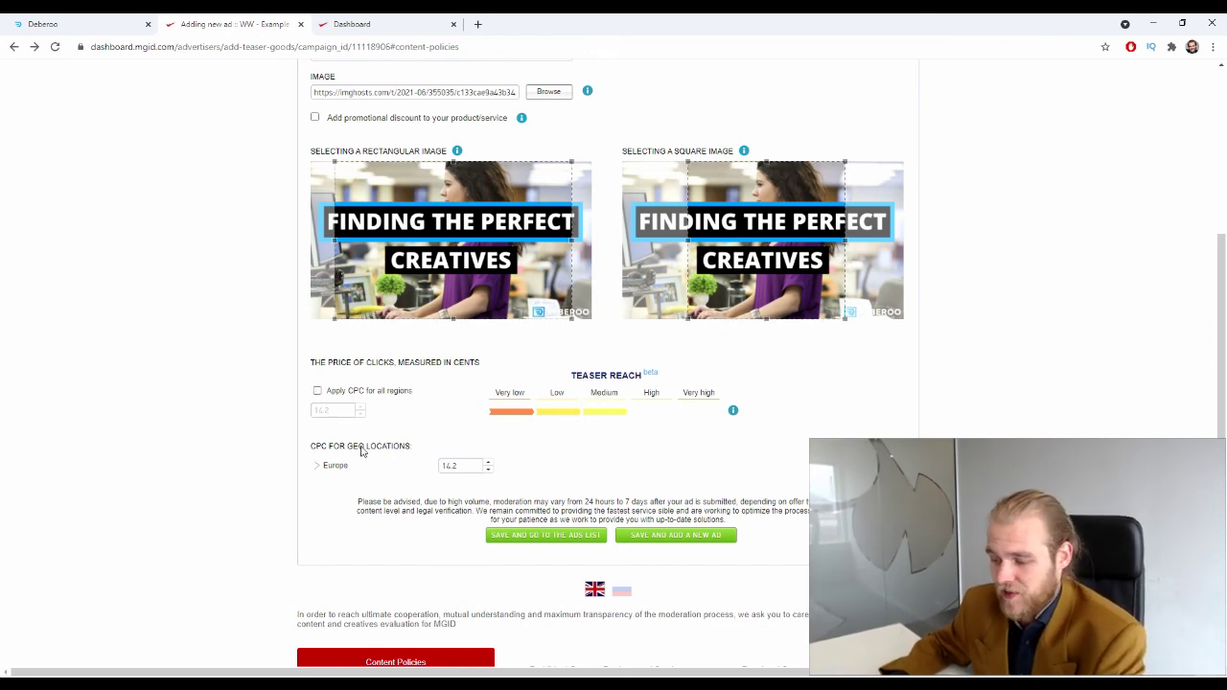
pyautogui.click(317, 466)
pyautogui.scroll(-2, 335, 470)
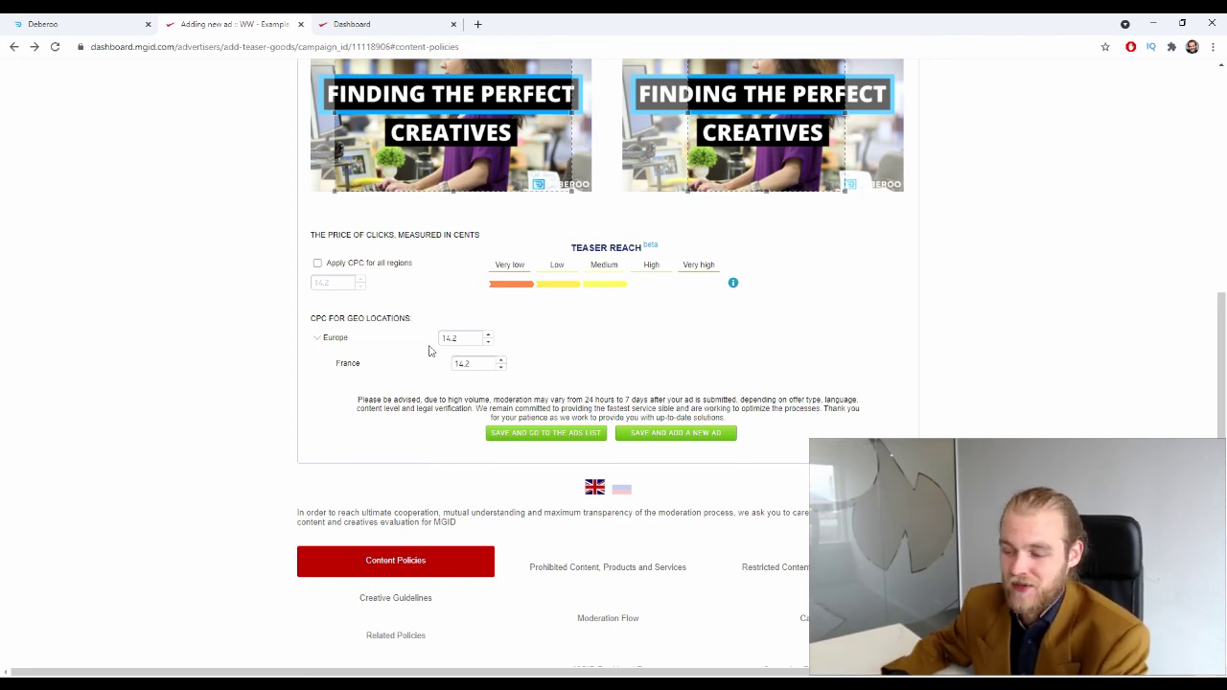
pyautogui.click(318, 265)
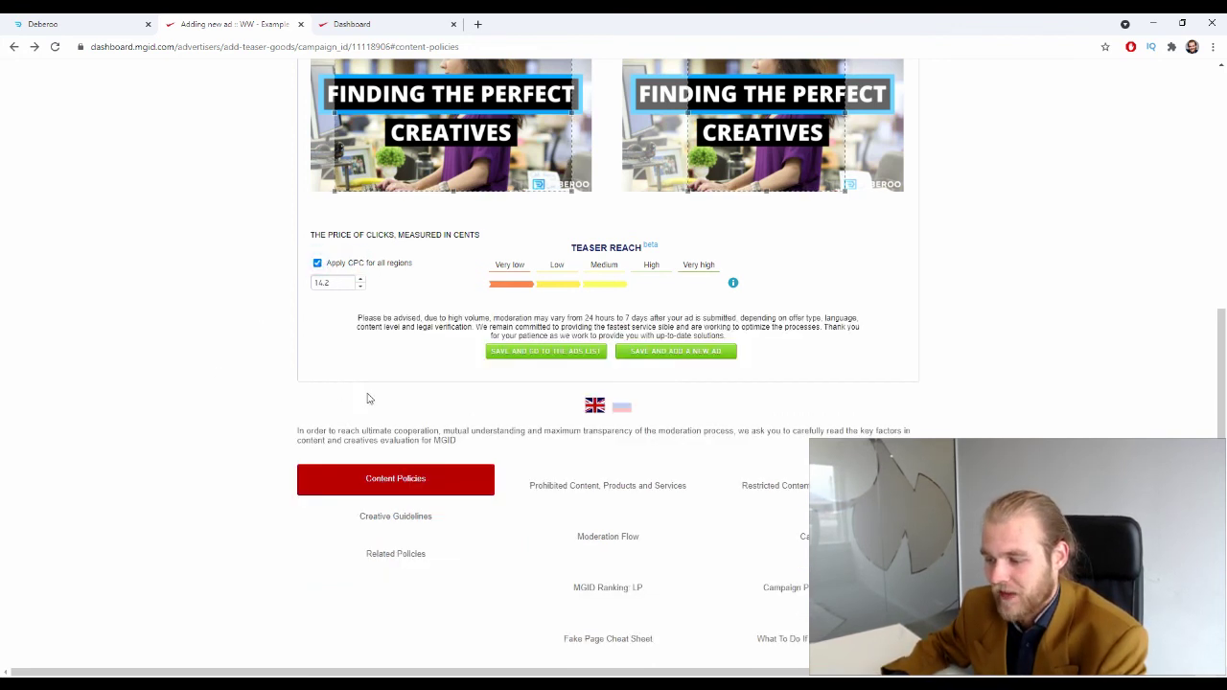
# Save the ad, go to the campaign's ads list and dismiss the confirmation message
pyautogui.scroll(2, 321, 306)
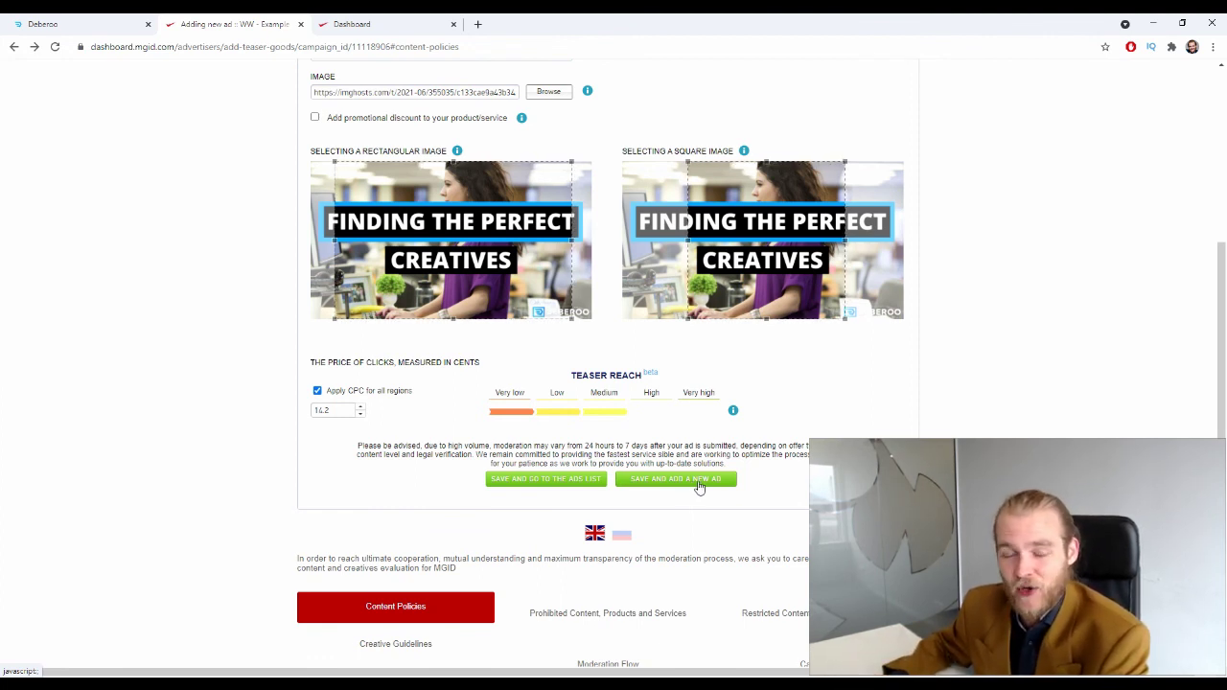
pyautogui.click(553, 487)
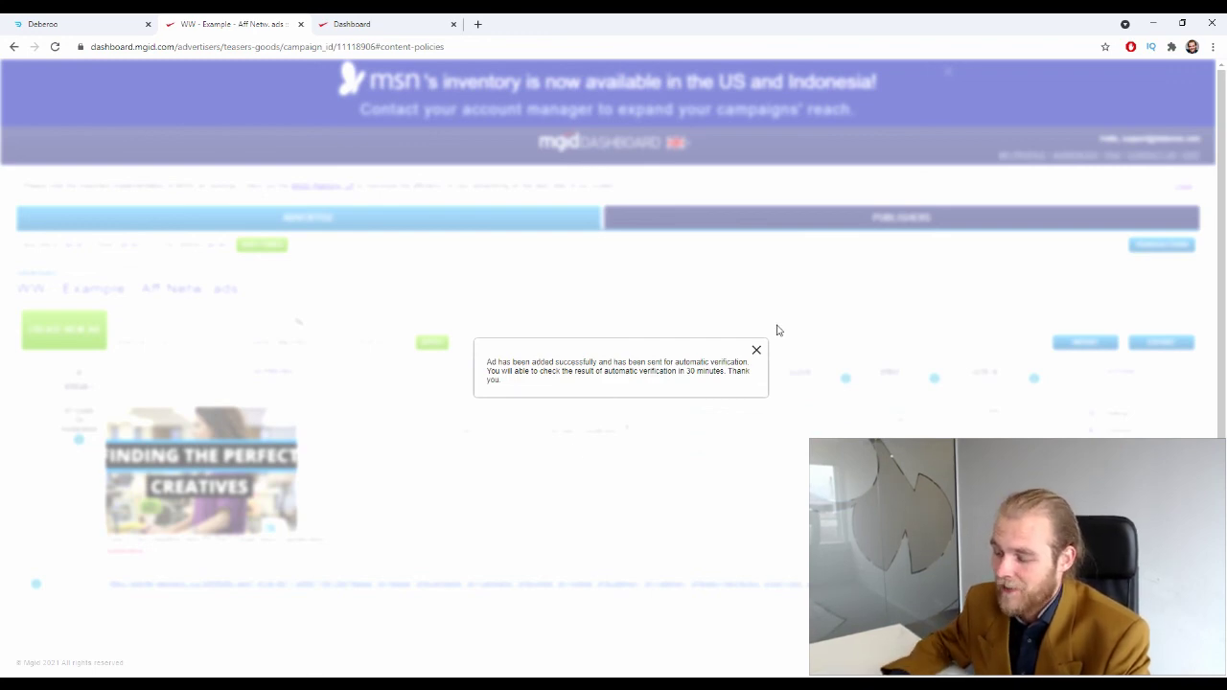
pyautogui.click(756, 350)
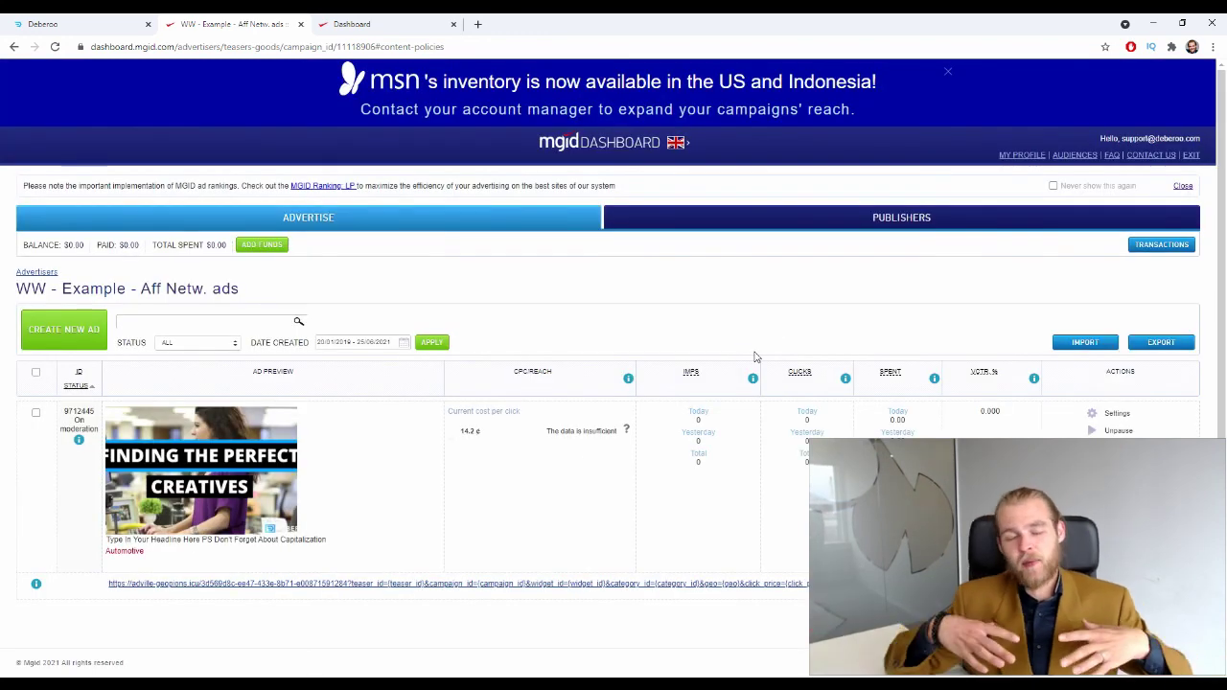